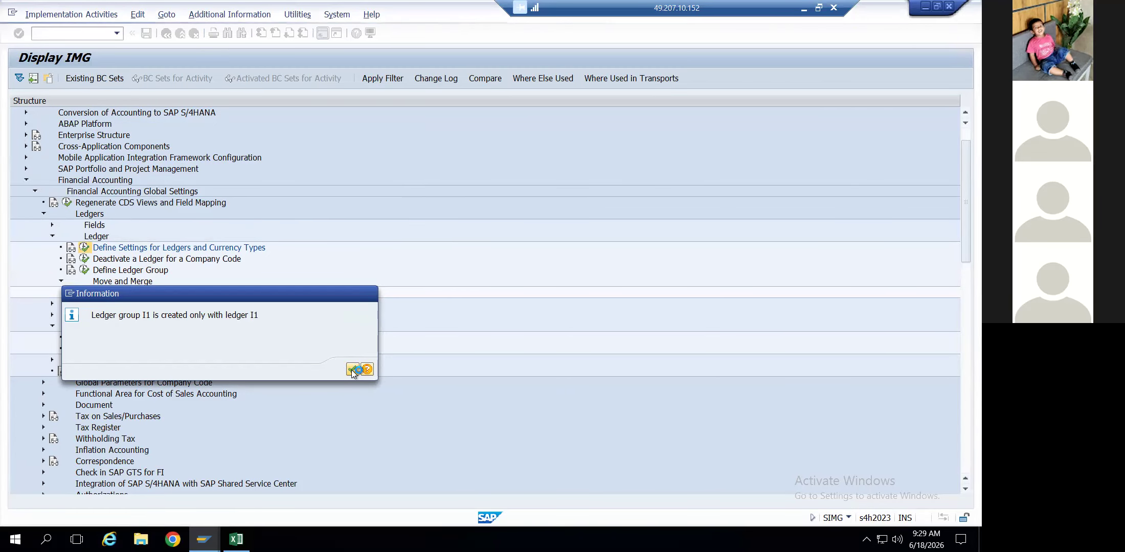
Acknowledge the ledger group information, open the company code settings for ledger I1 and close the consistency check messages
click(352, 370)
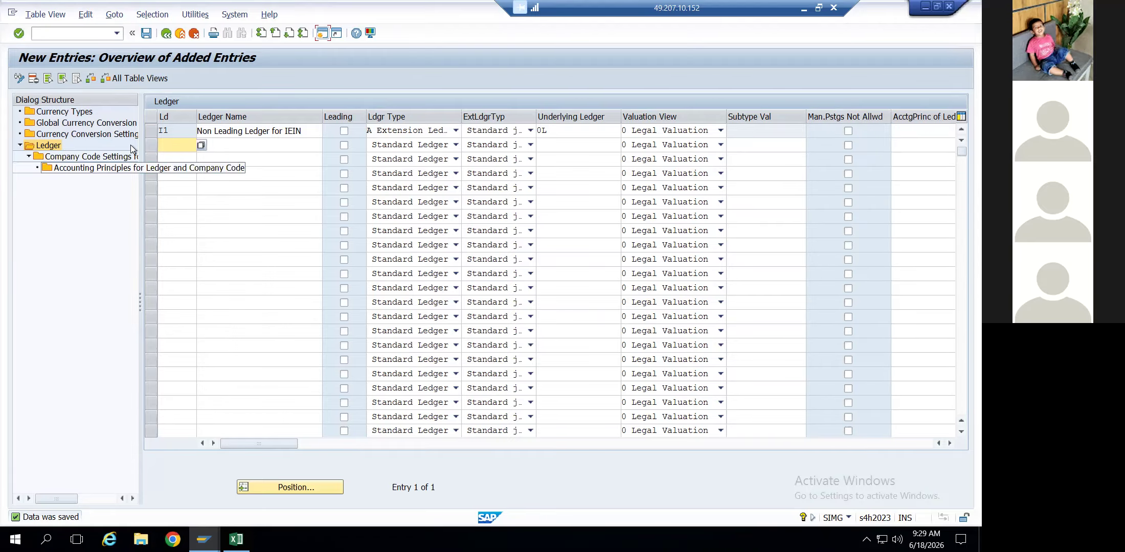
click(152, 132)
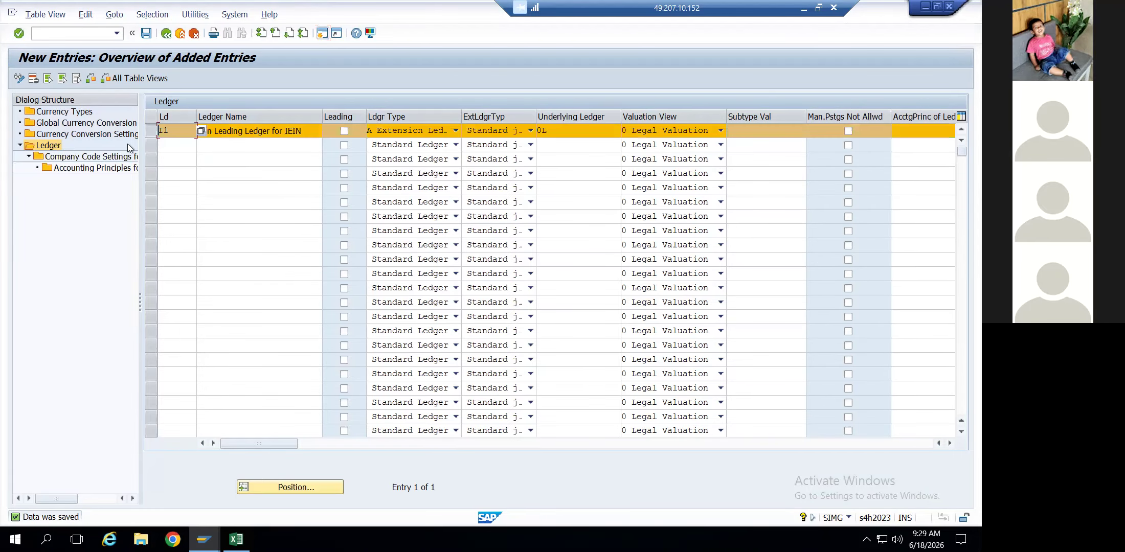
click(100, 159)
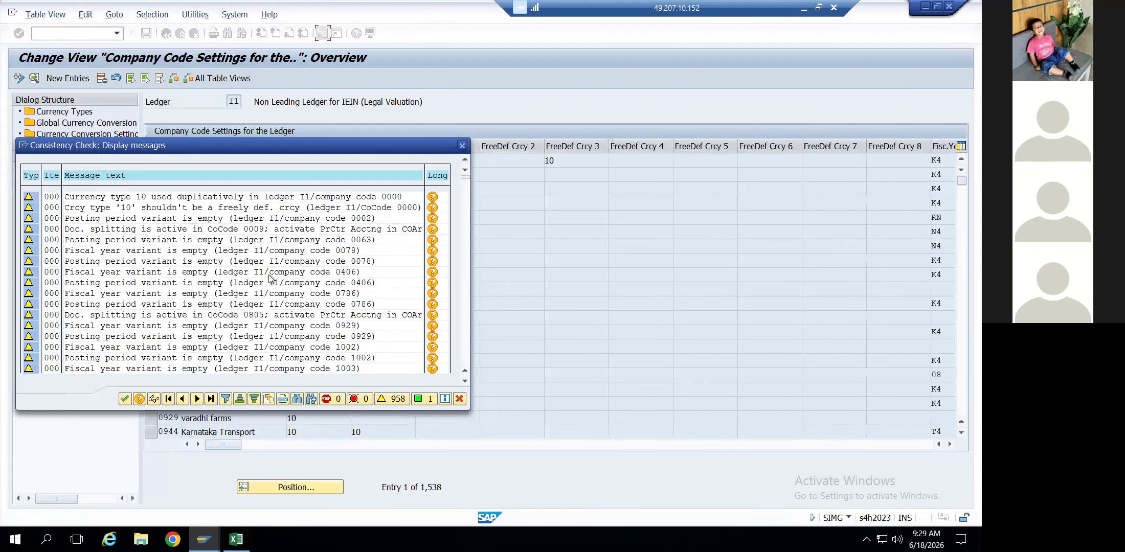
click(124, 399)
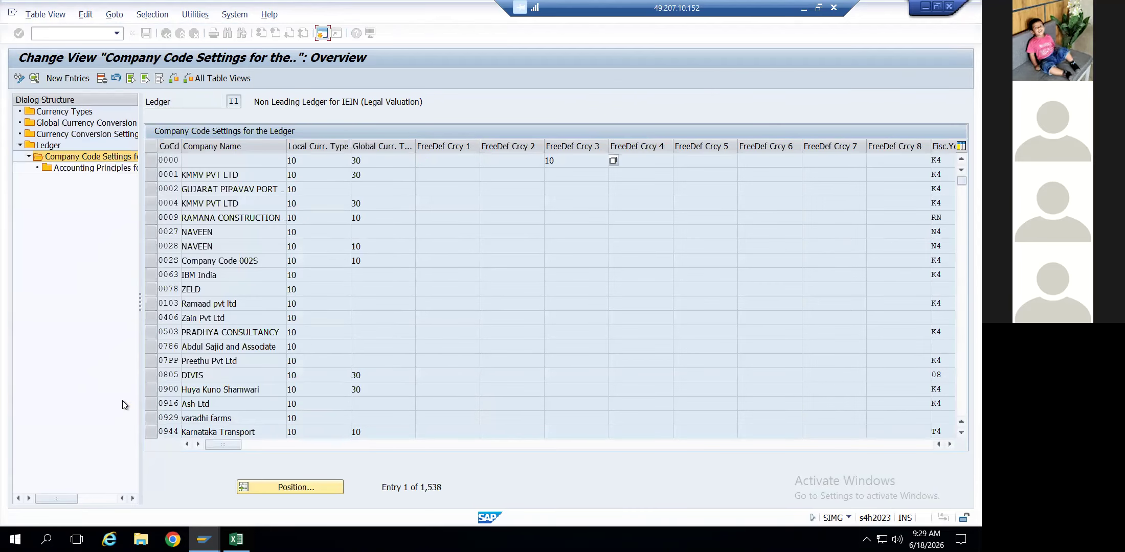
Locate company code IEIN in the settings of ledger I1 and select its row, with global currency type 30
click(287, 488)
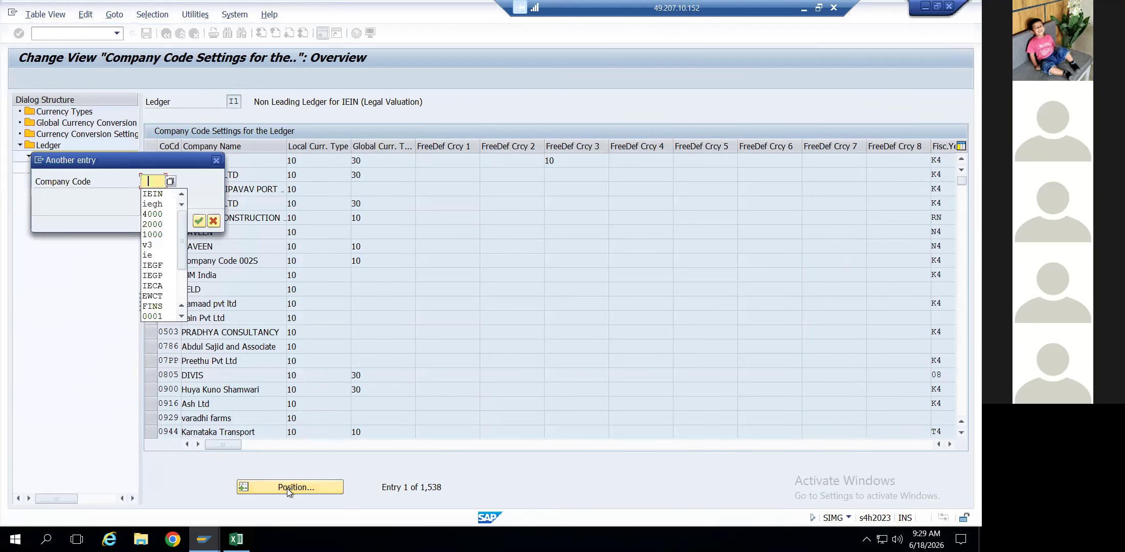
key(Down)
key(Return)
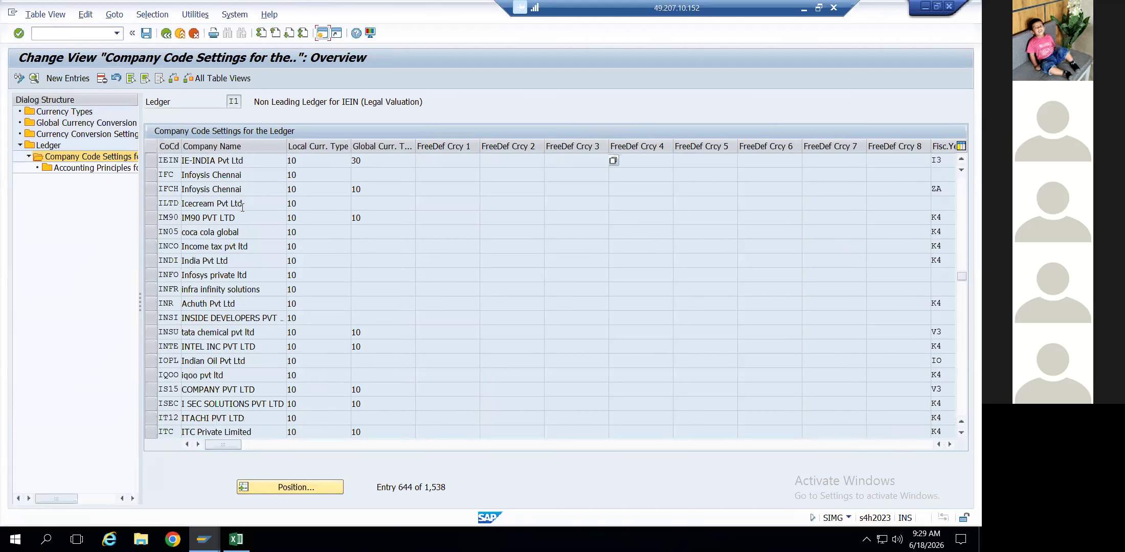
click(149, 164)
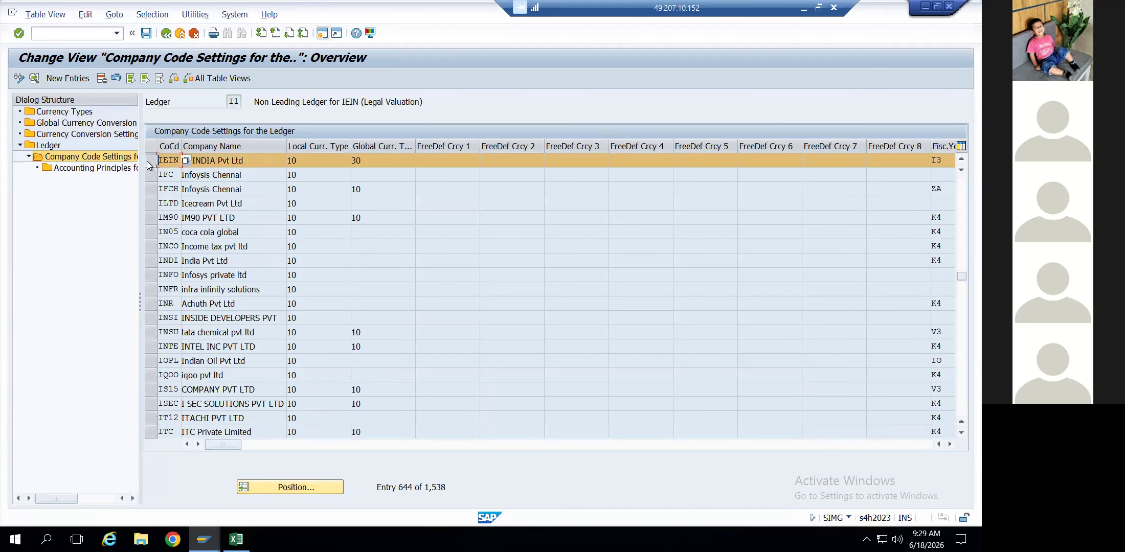
click(322, 161)
click(397, 161)
text(30)
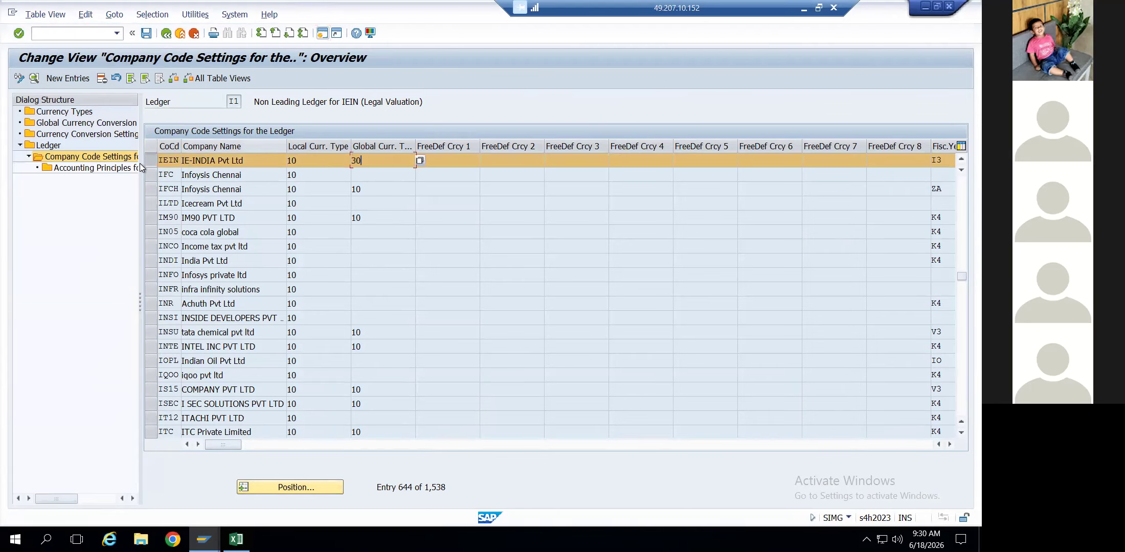
Open the accounting principles for ledger I1 and company code IEIN and start a new entry
double_click(102, 169)
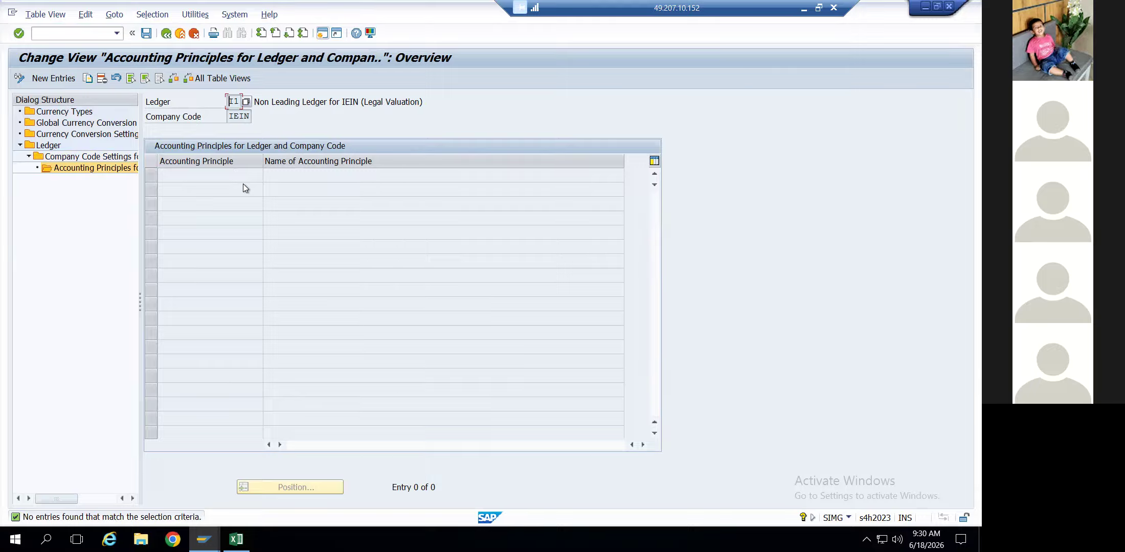
click(233, 118)
click(51, 79)
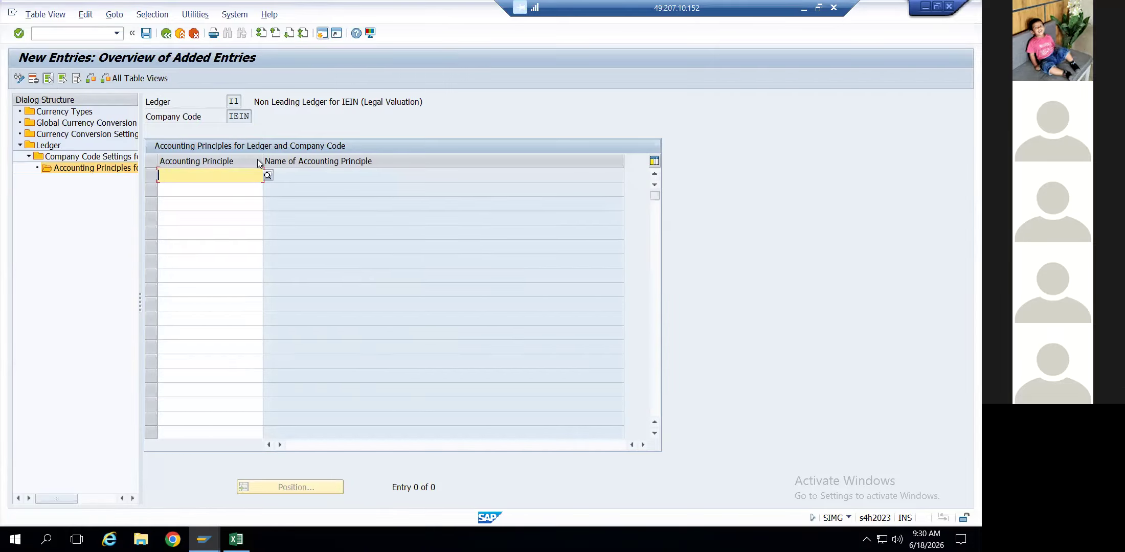
click(264, 173)
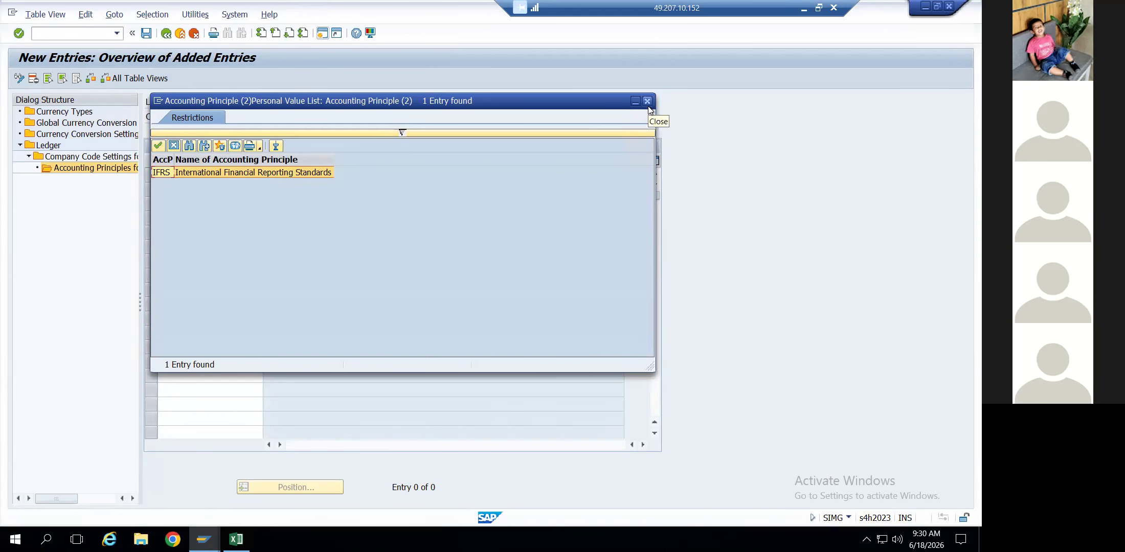
click(646, 101)
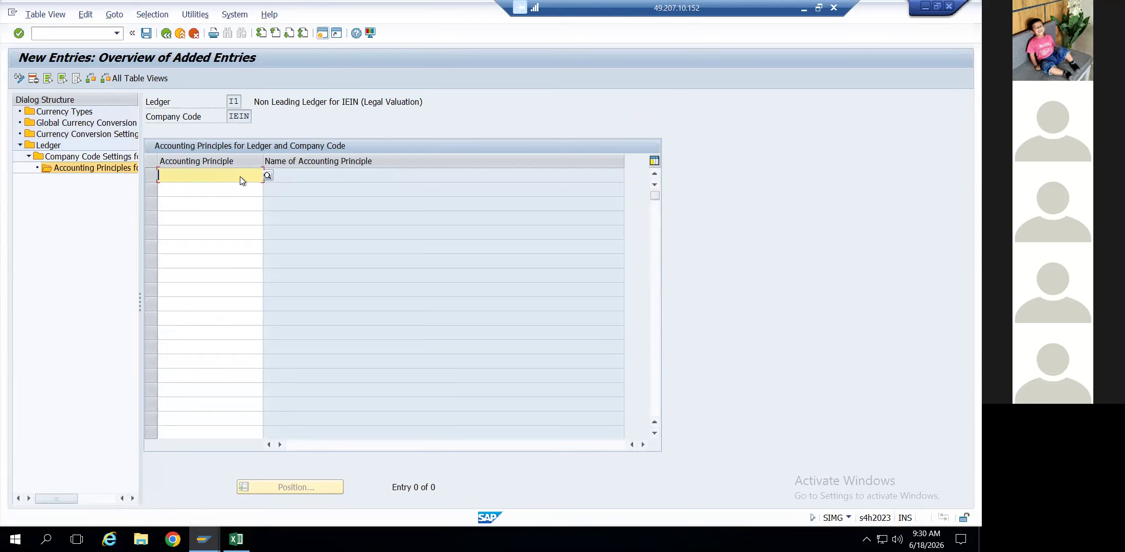
key(alt+Tab)
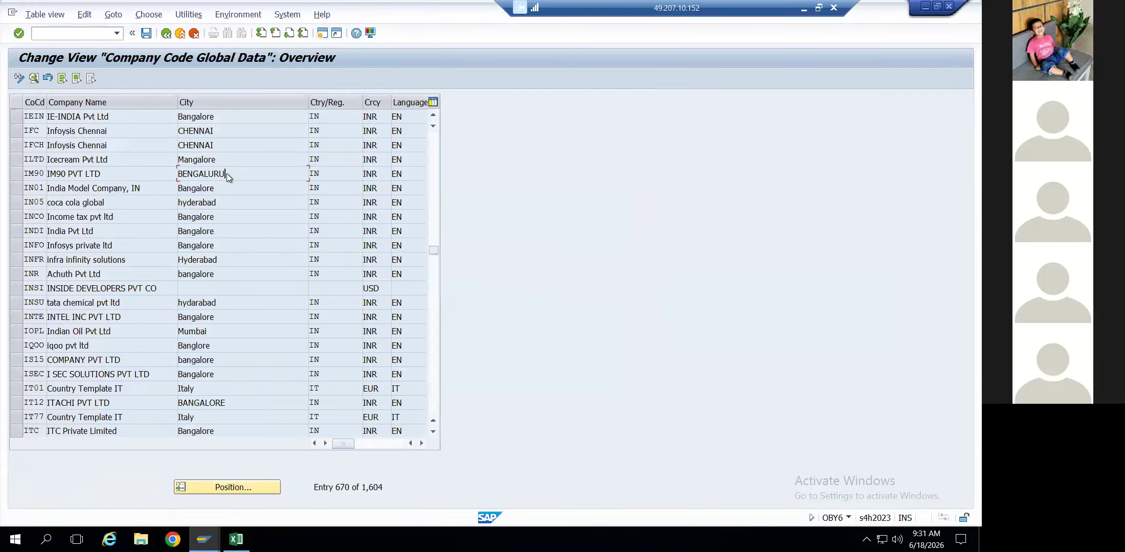
key(alt+Tab)
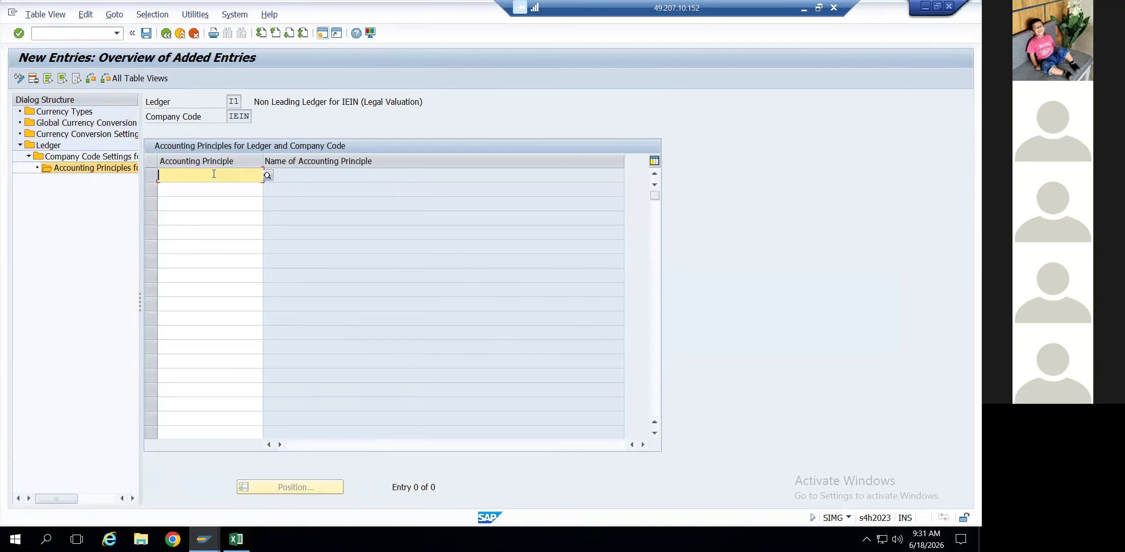
Assign accounting principle IERS to ledger I1 and company code IEIN, save it and close the consistency check messages
text(IERS)
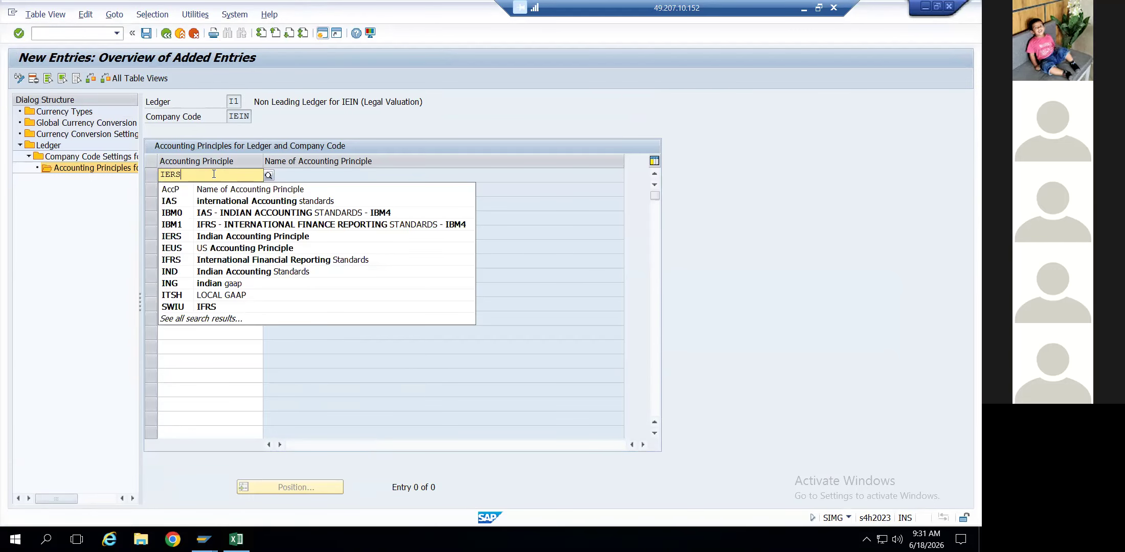
key(Return)
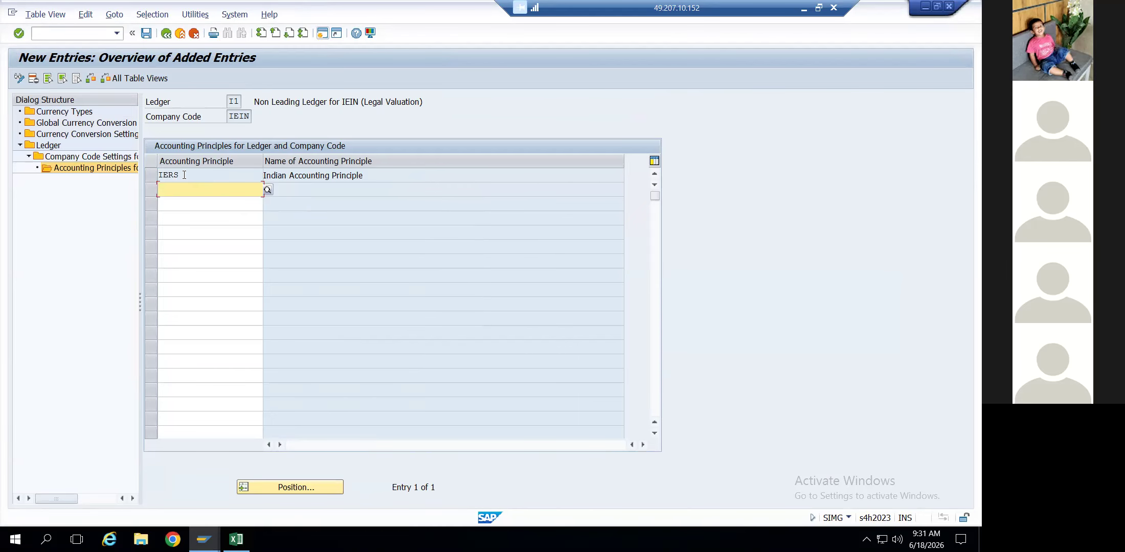
click(184, 175)
click(349, 176)
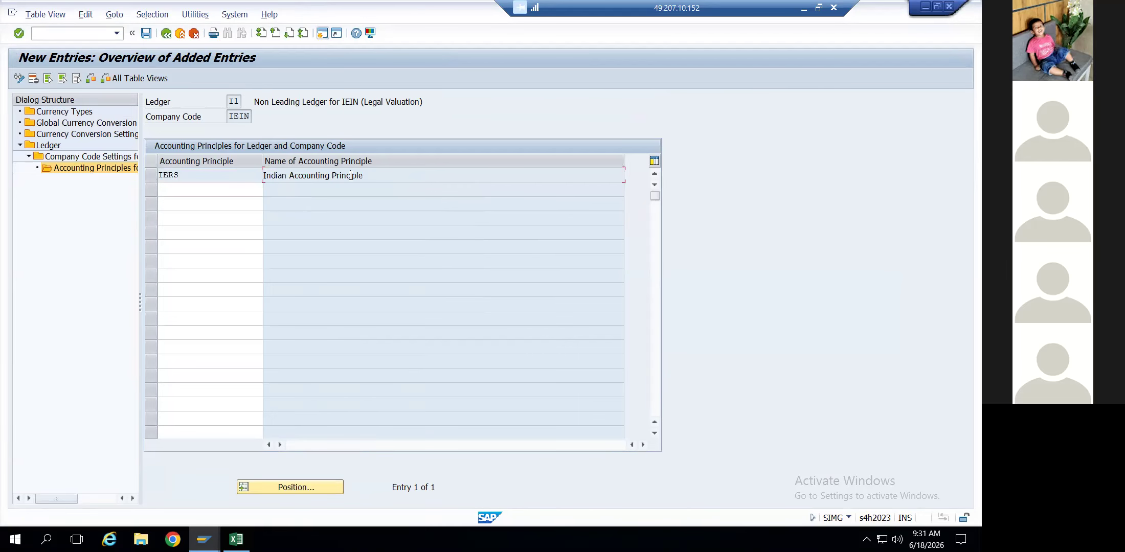
click(147, 32)
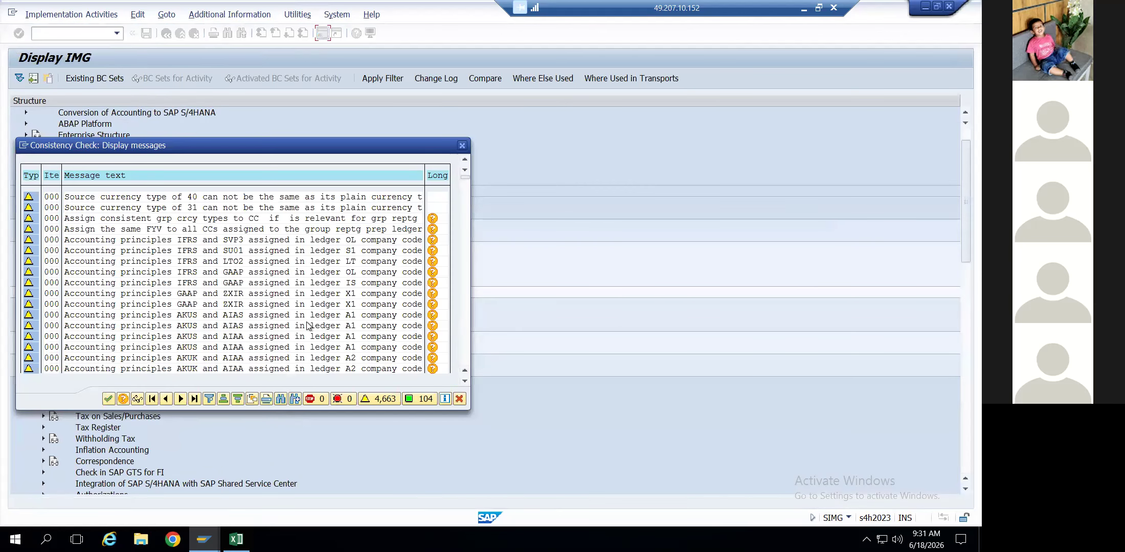
click(108, 399)
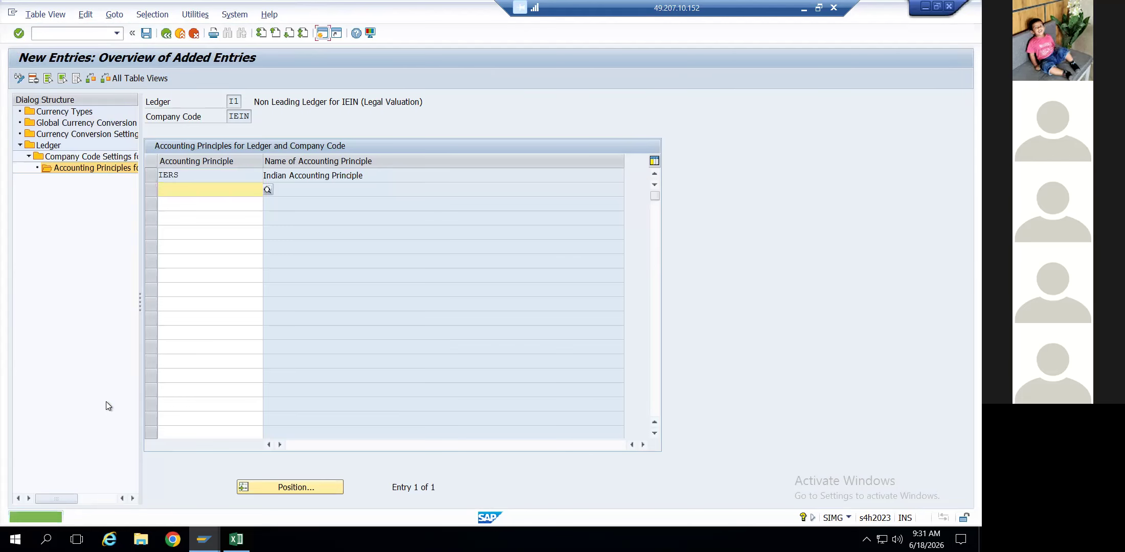
Return to the company code settings for ledger I1 and dismiss the consistency check messages
click(149, 177)
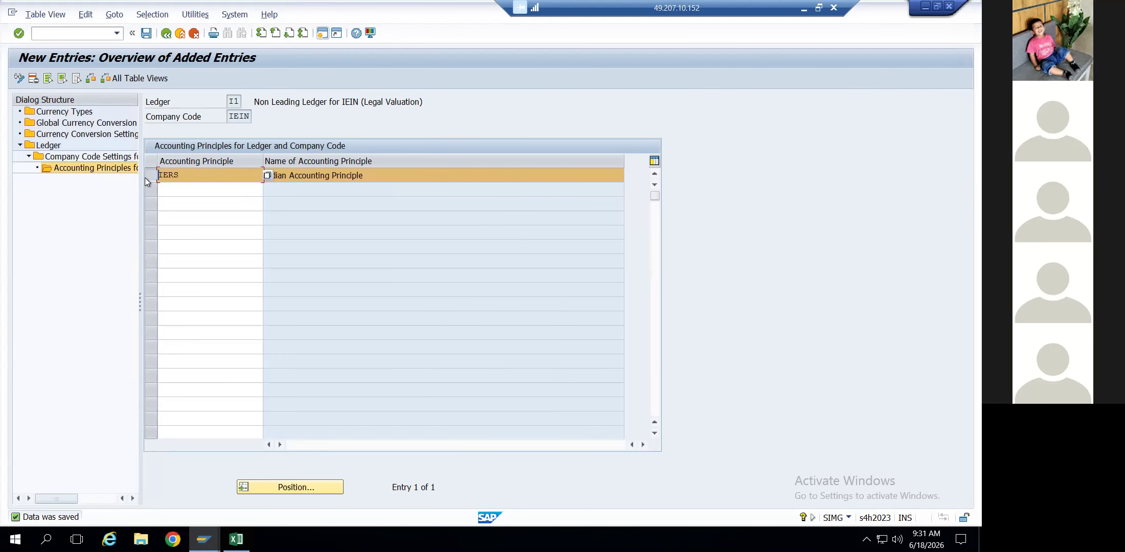
click(96, 159)
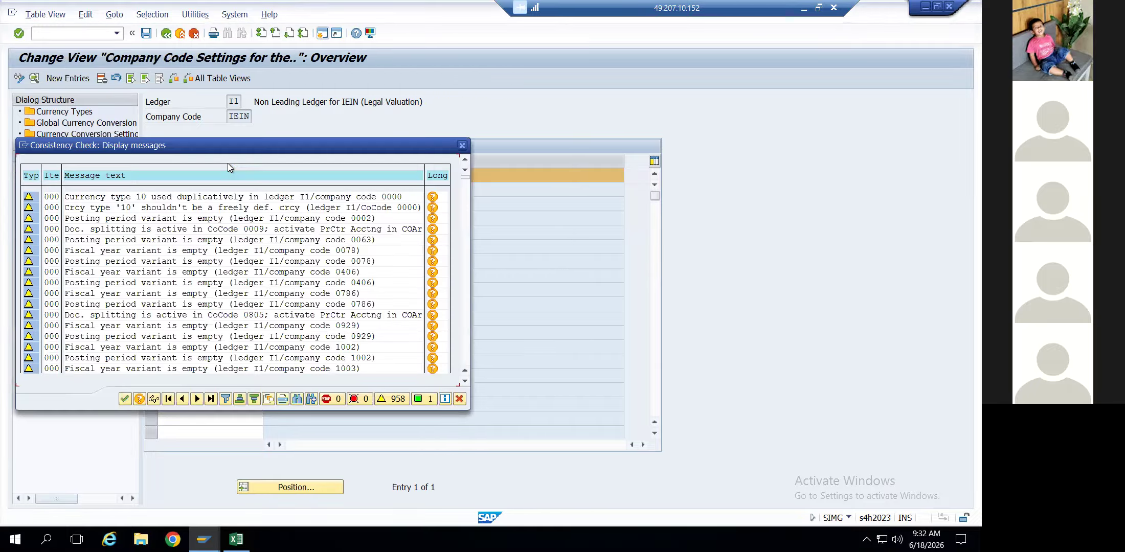
click(123, 400)
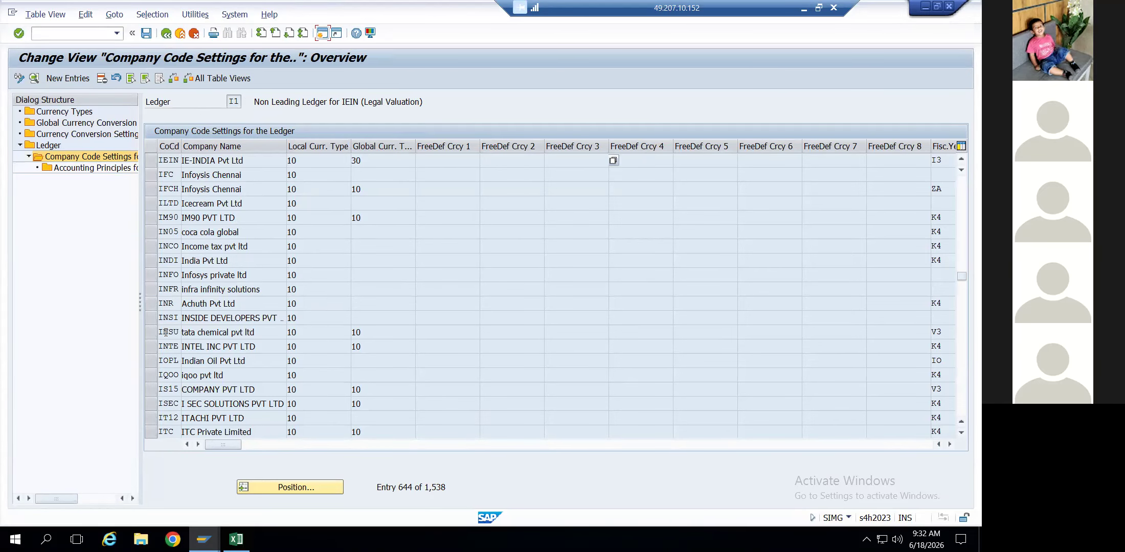
Look through the company codes listed for ledger I1 and position the list at company code IEIN
scroll(165, 418, down, 1)
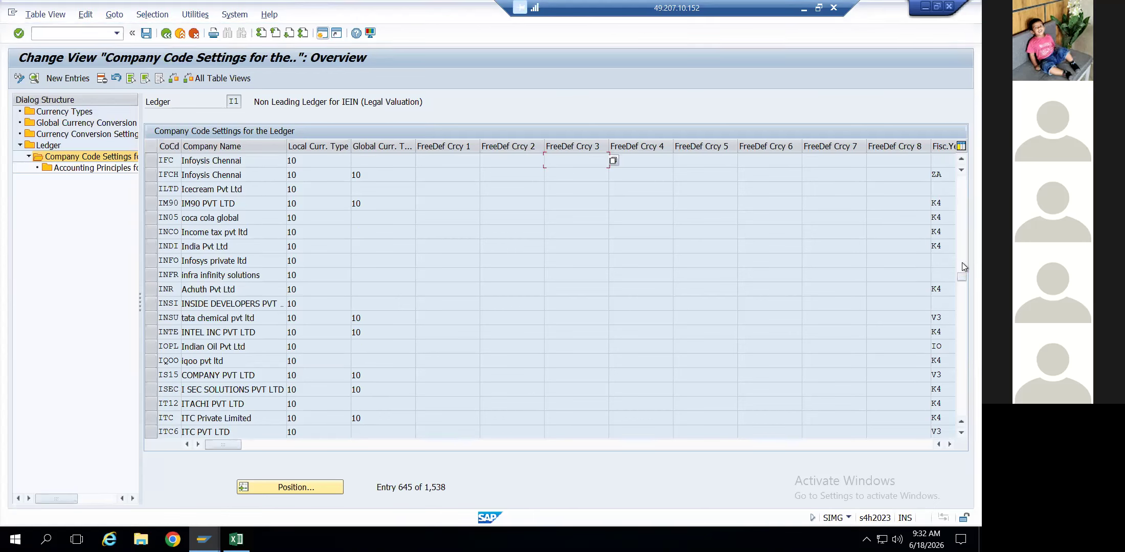
drag(961, 274, 959, 173)
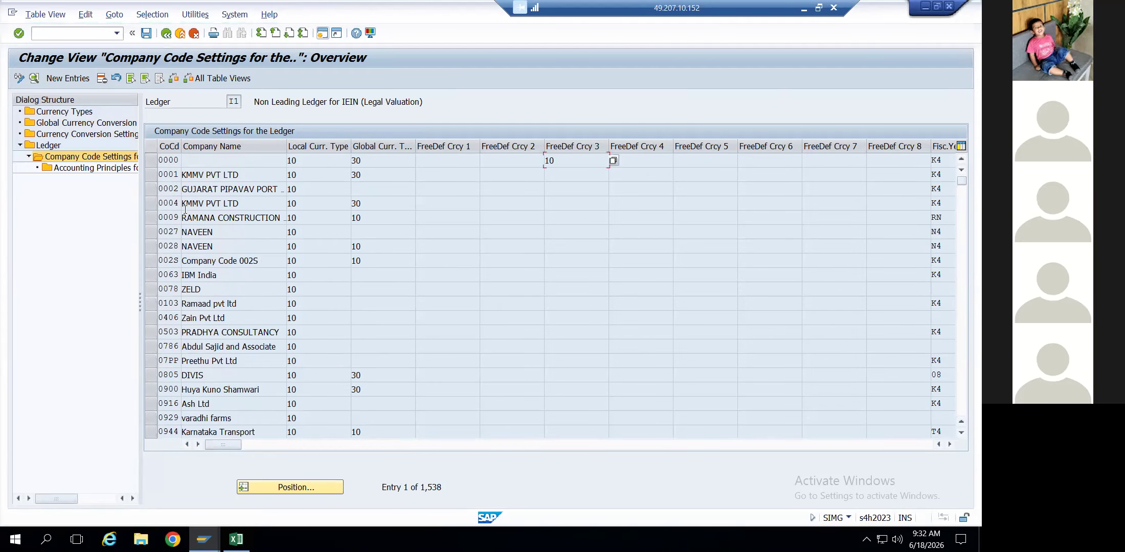
click(154, 274)
click(280, 487)
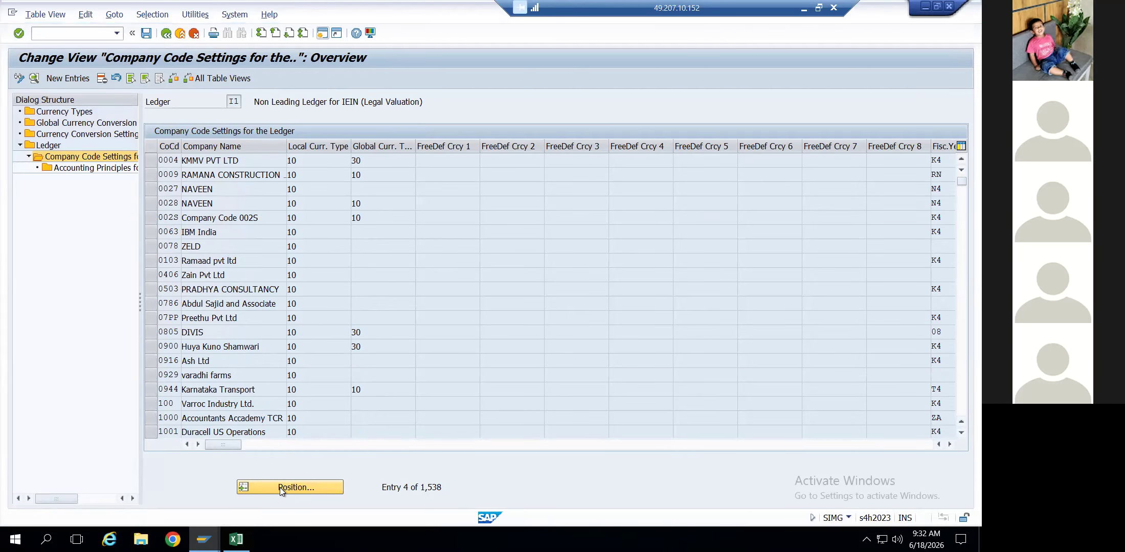
text(IEIN)
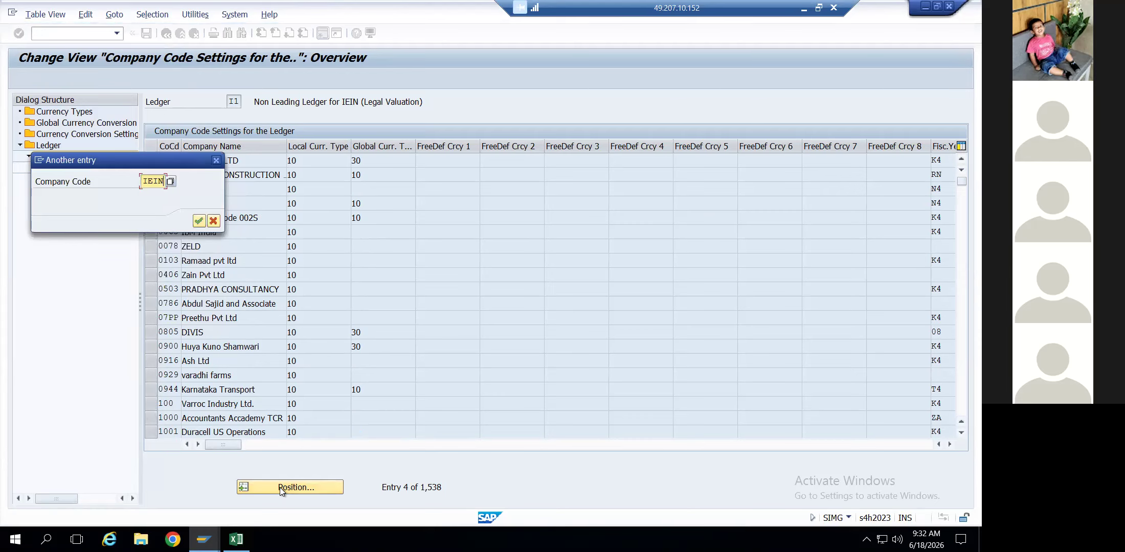
key(Return)
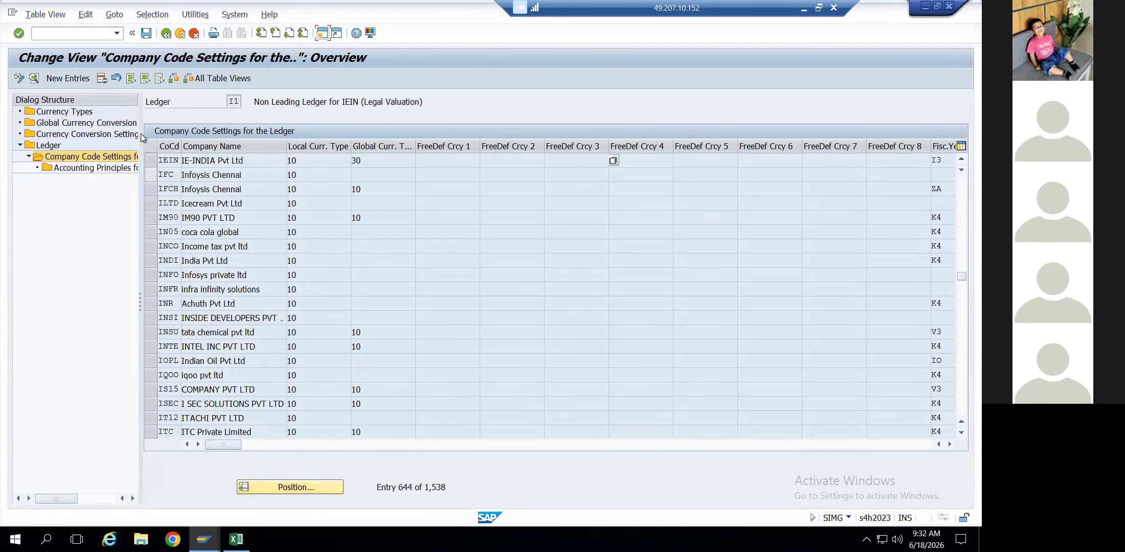
Delete every company code except IEIN from ledger I1's settings and close the consistency check messages
click(131, 79)
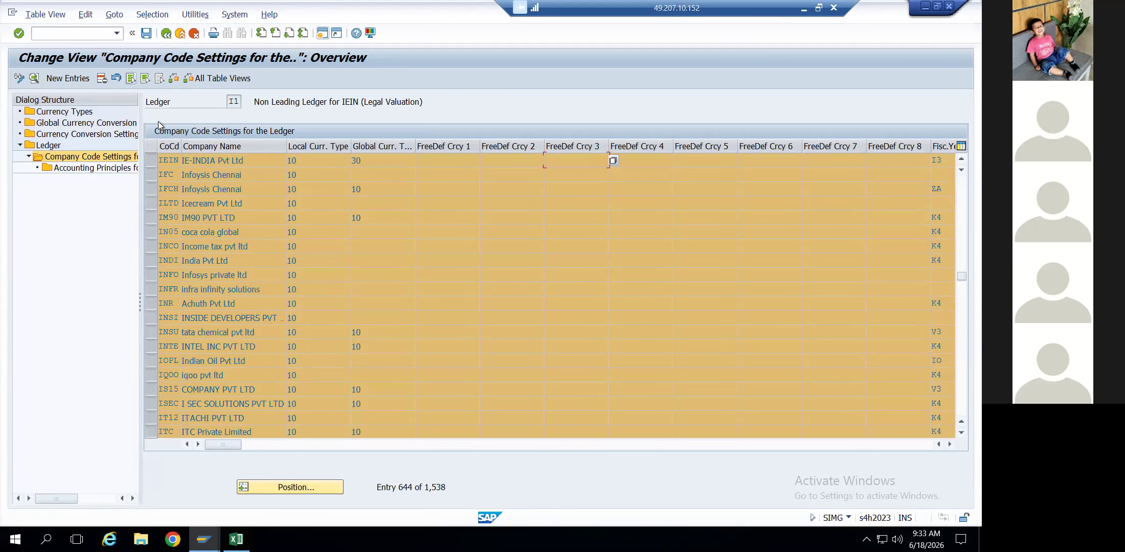
click(151, 165)
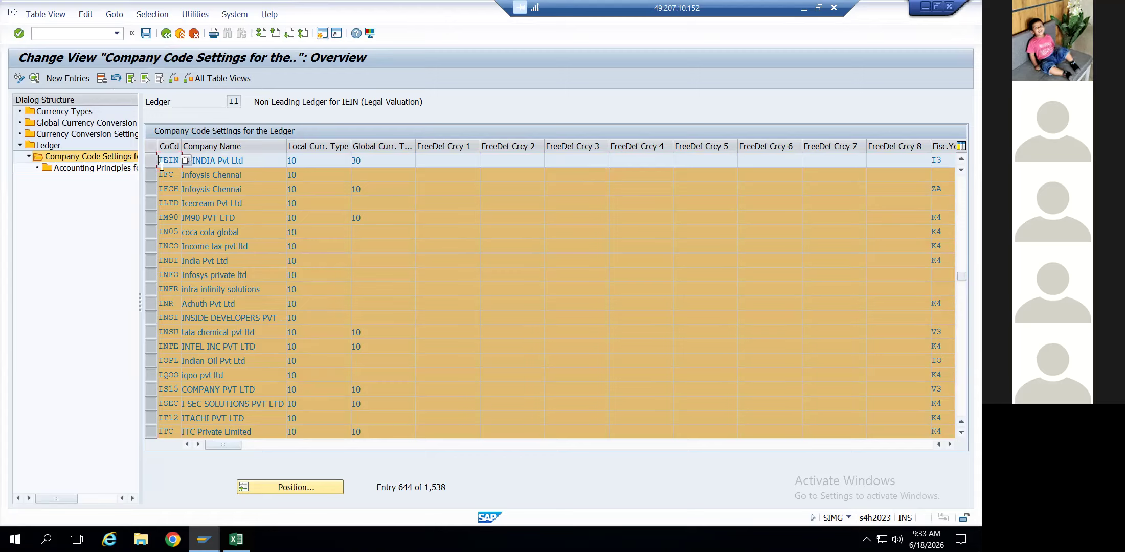
click(98, 83)
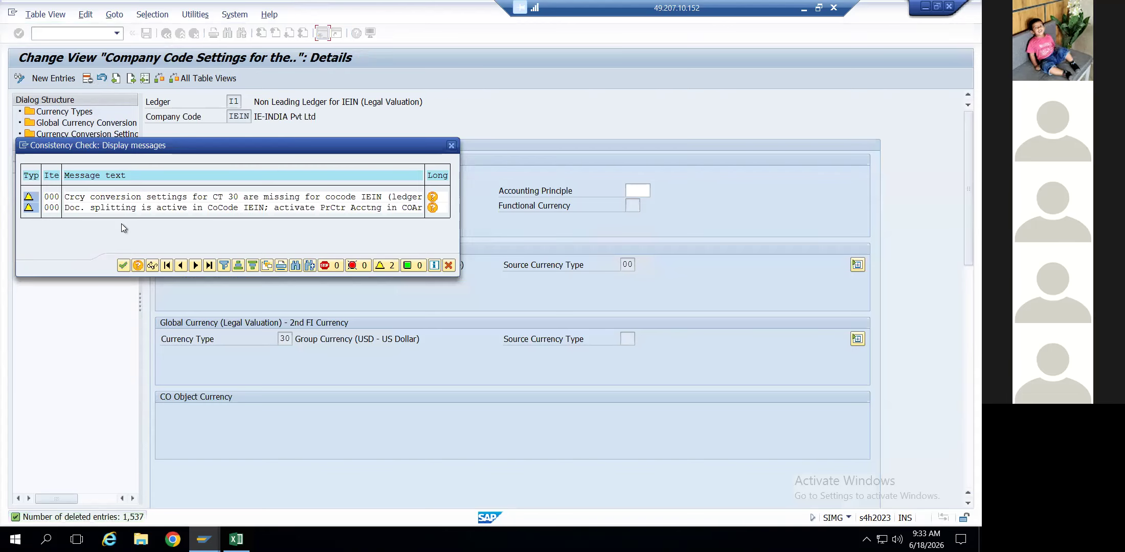
click(121, 266)
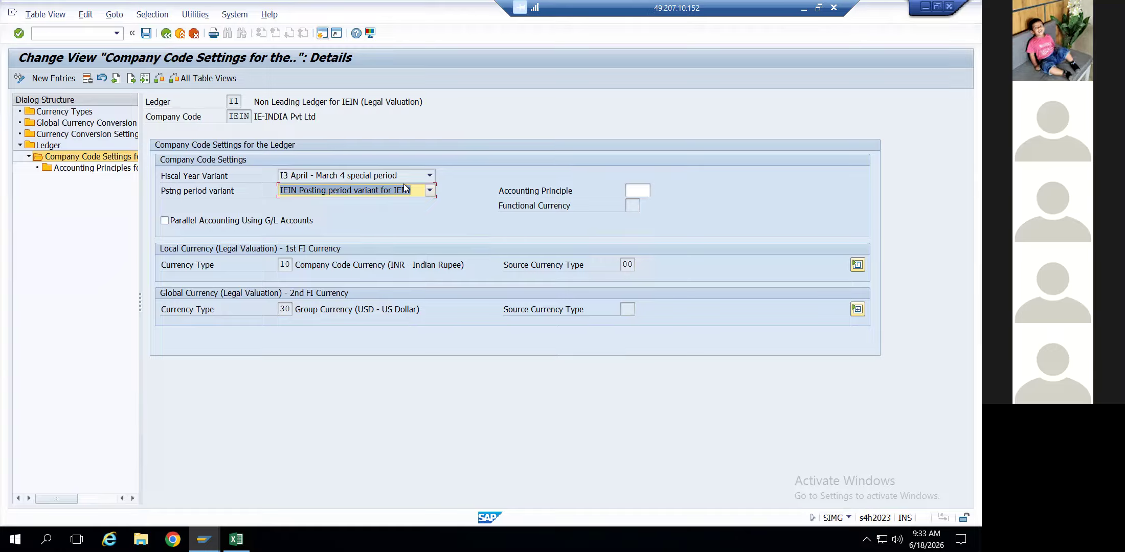
Check the fiscal year variant and posting period variant assigned to company code IEIN in ledger I1
click(345, 176)
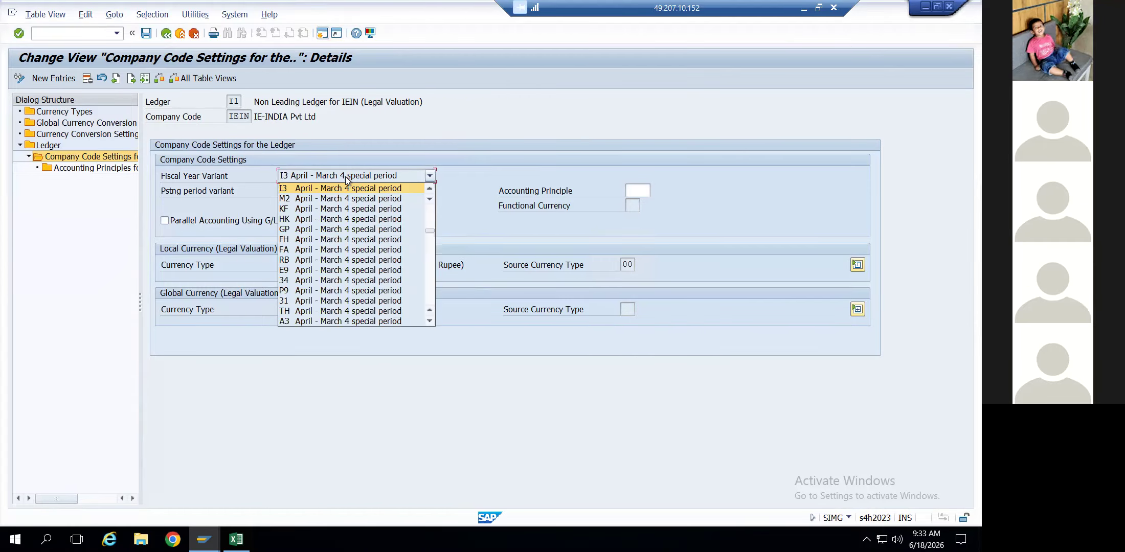
click(319, 190)
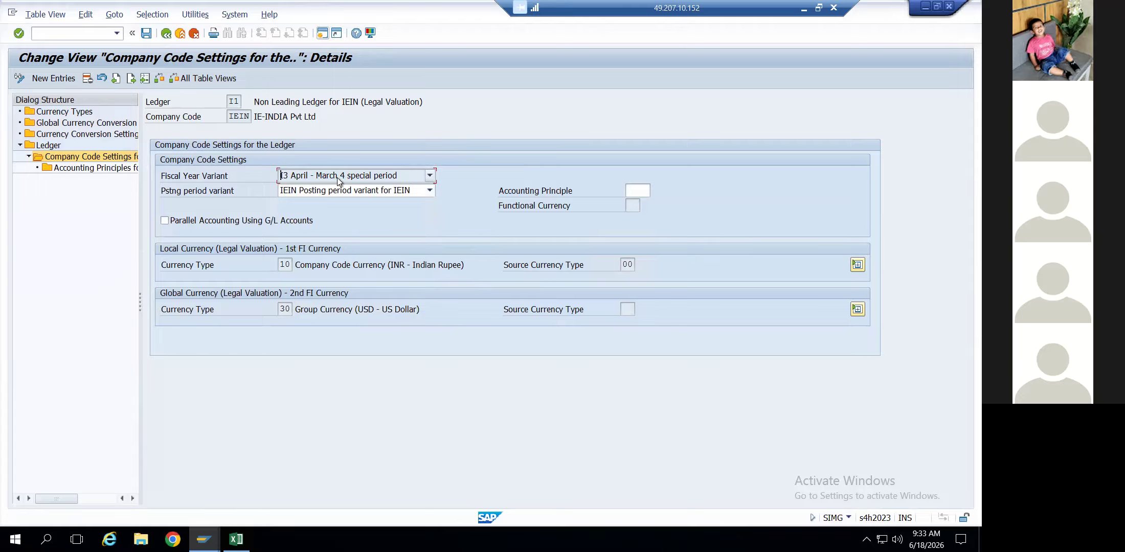
click(335, 191)
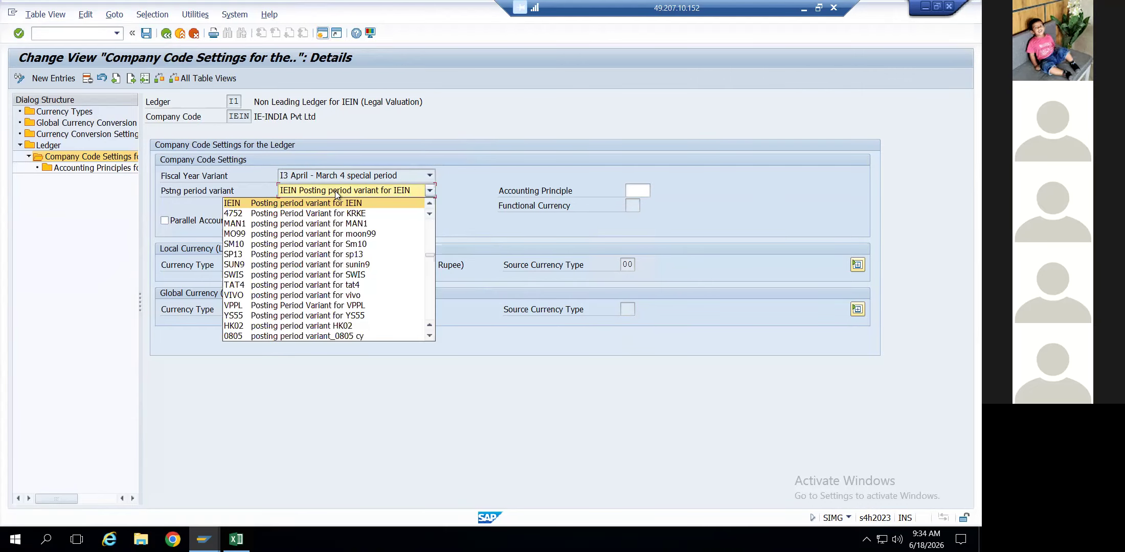
click(335, 191)
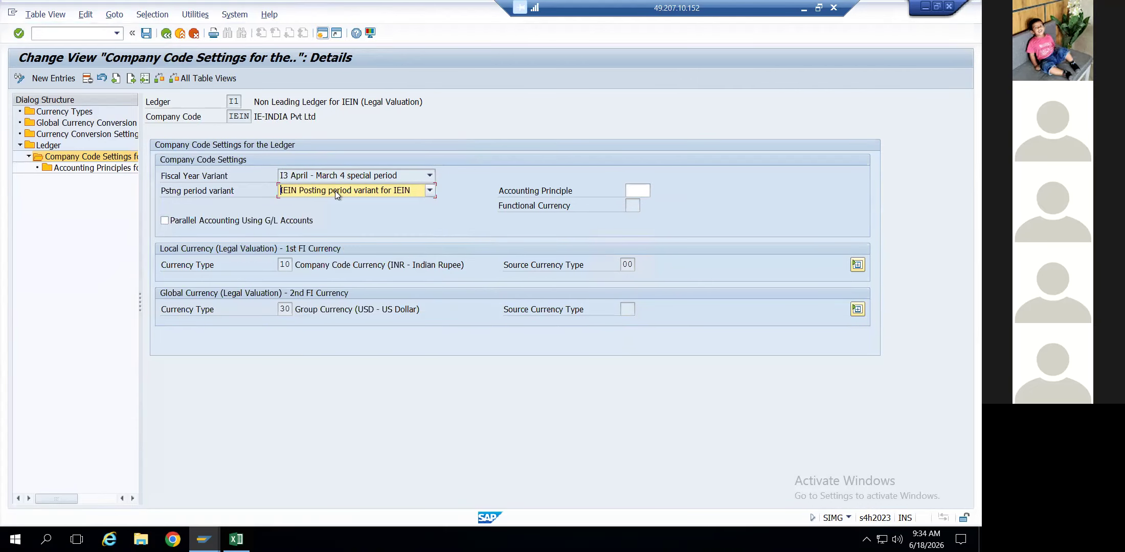
Save the company code IEIN settings for ledger I1 and keep fiscal year variant I3 selected
click(226, 190)
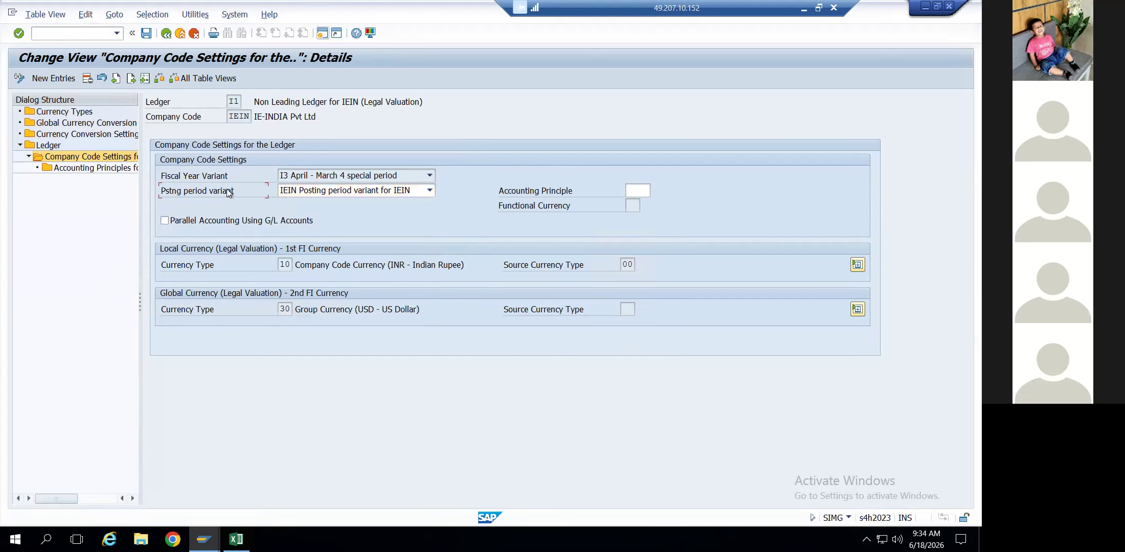
click(142, 35)
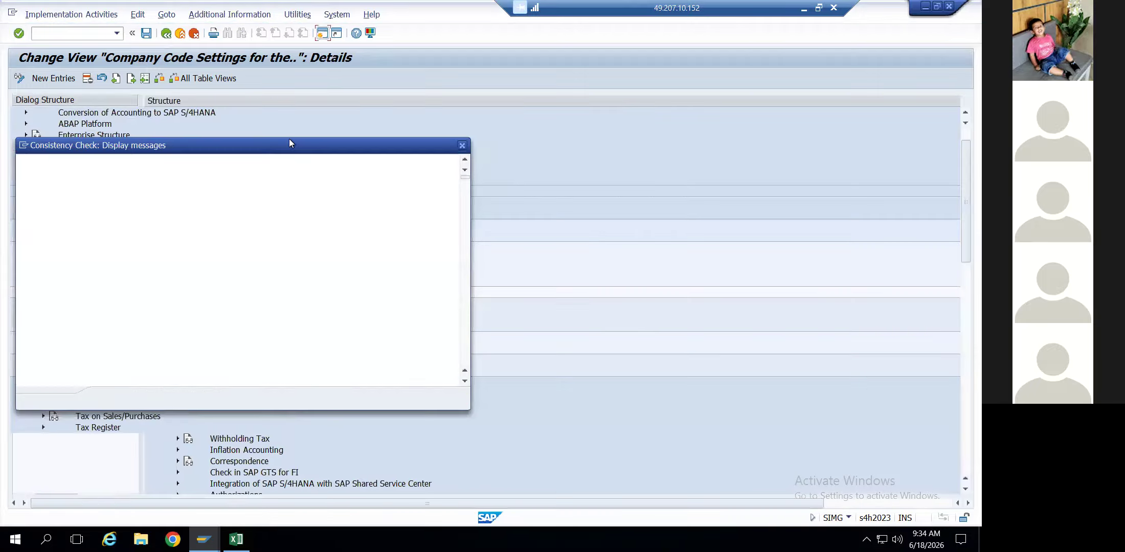
click(108, 398)
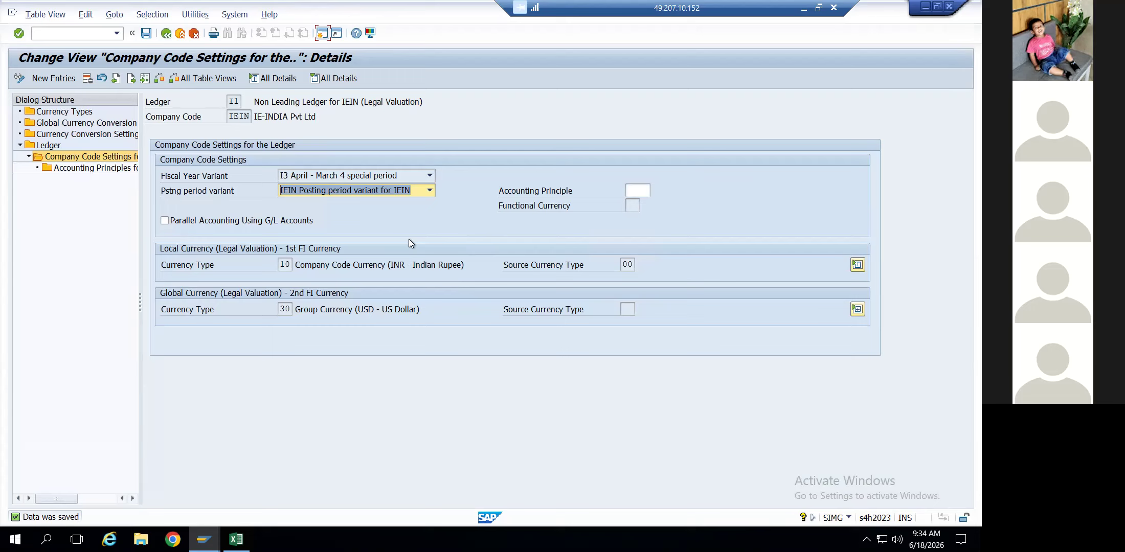
click(341, 177)
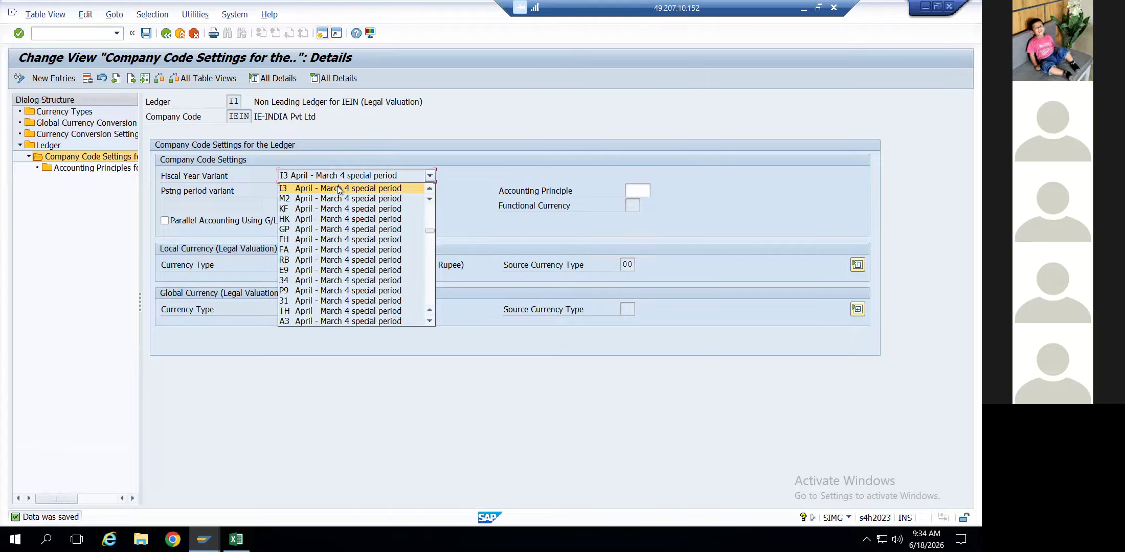
click(337, 188)
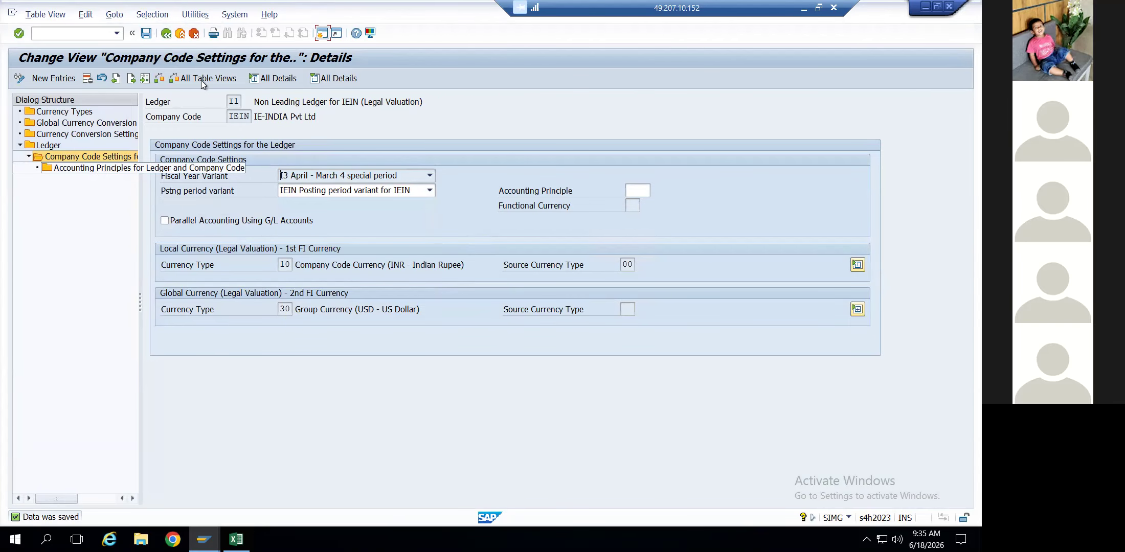
Switch to the other session and open the fiscal year variants overview with transaction OB29
key(alt+Tab)
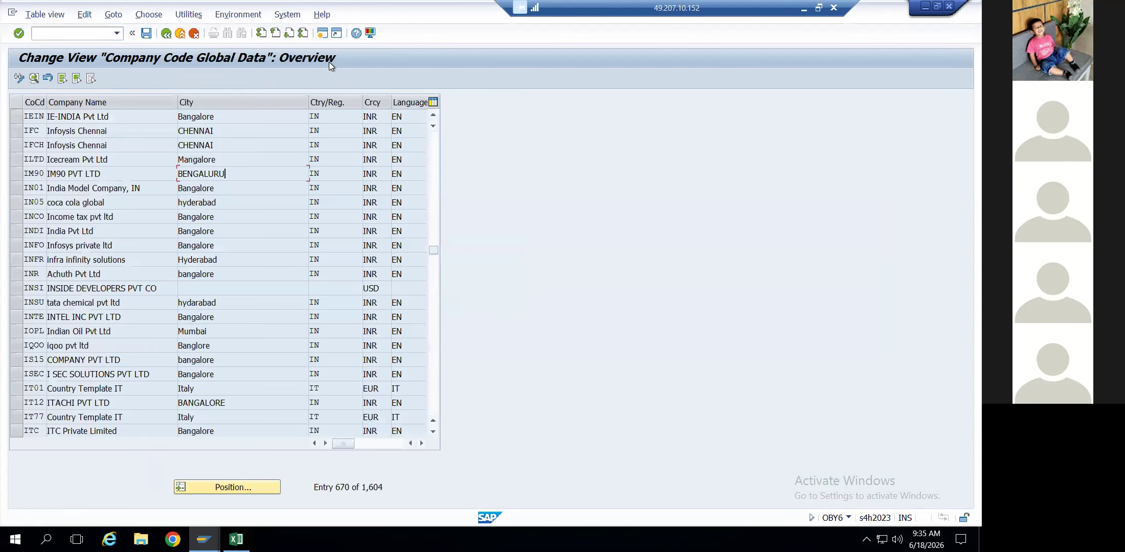
click(67, 35)
text(/nob29)
key(Return)
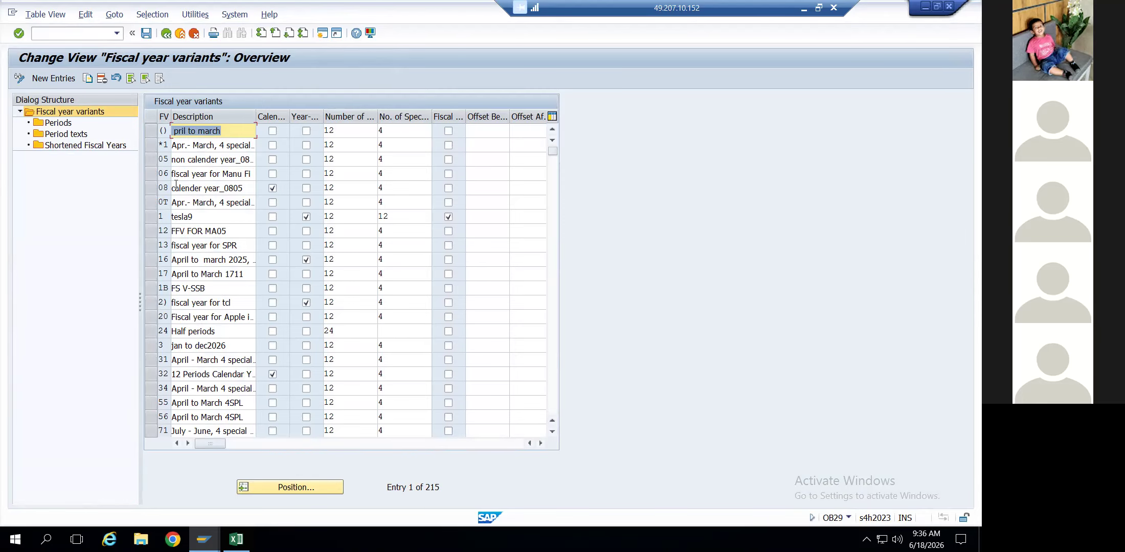
click(168, 36)
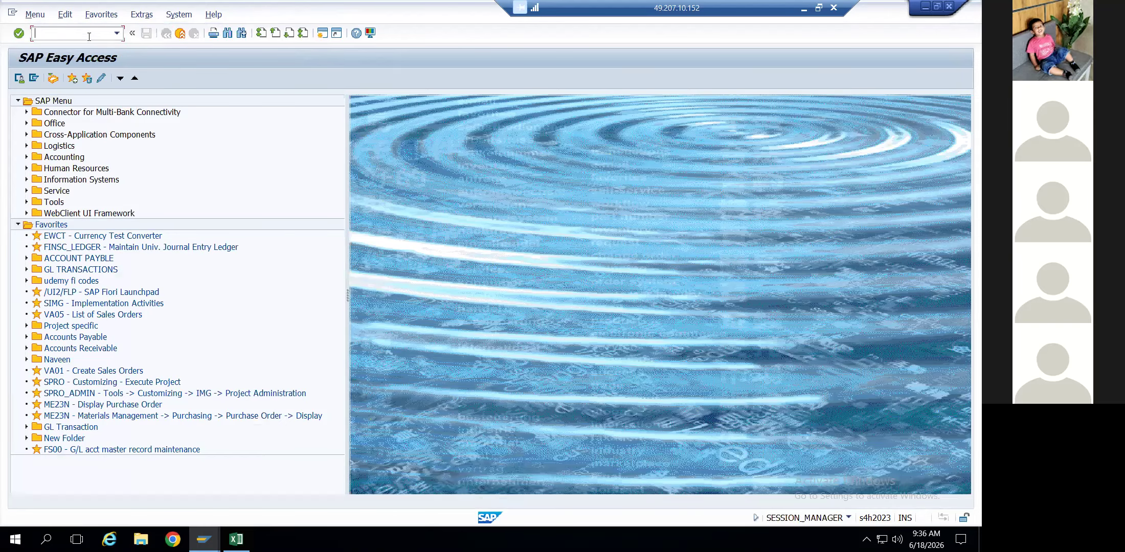
text(ob2)
key(Return)
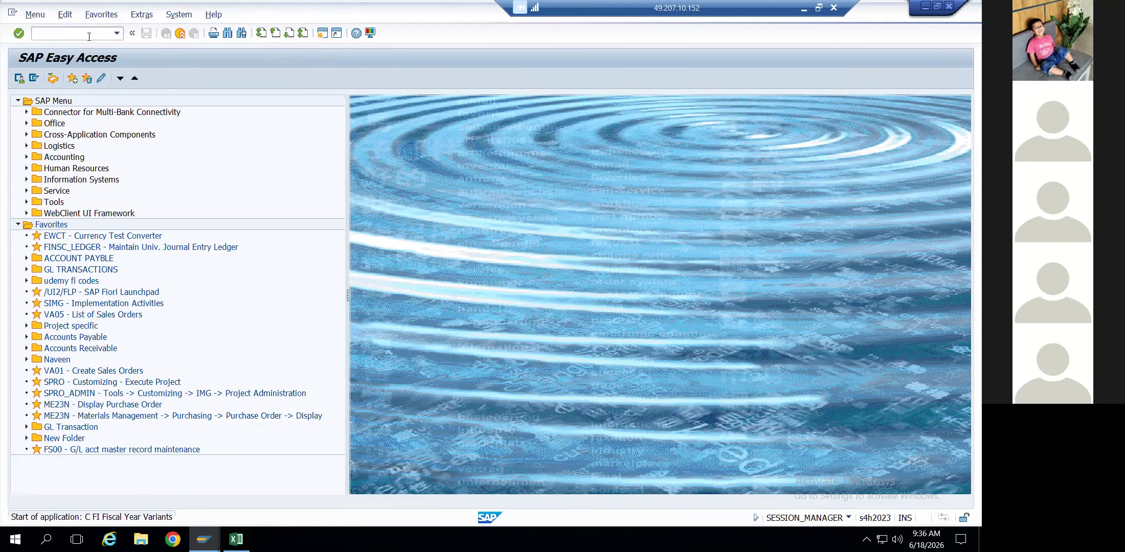
Open transaction SPRO and display the SAP Reference IMG
text(/n)
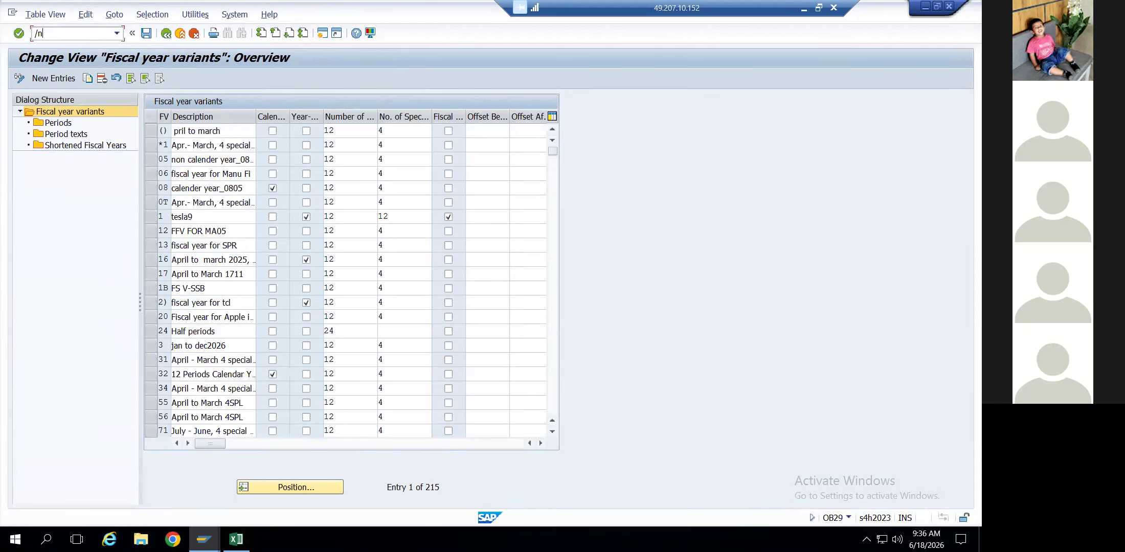
key(BackSpace)
key(BackSpace)
text(SPRO)
key(Return)
click(76, 34)
text(/nOB)
key(BackSpace)
key(BackSpace)
text(spro)
key(Return)
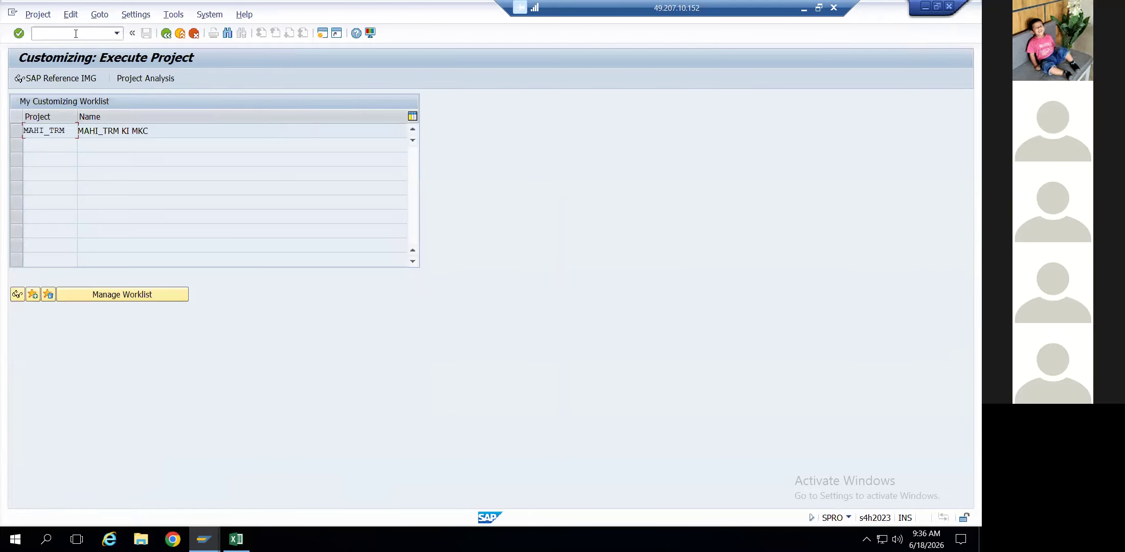
click(60, 78)
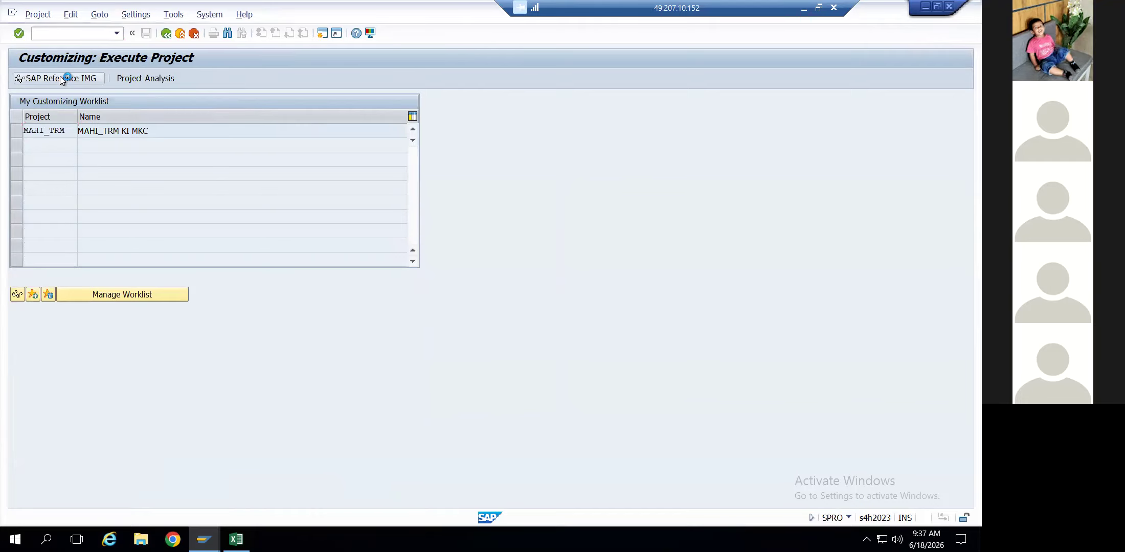
Expand Financial Accounting and its Financial Accounting Global Settings node in the implementation guide
click(78, 137)
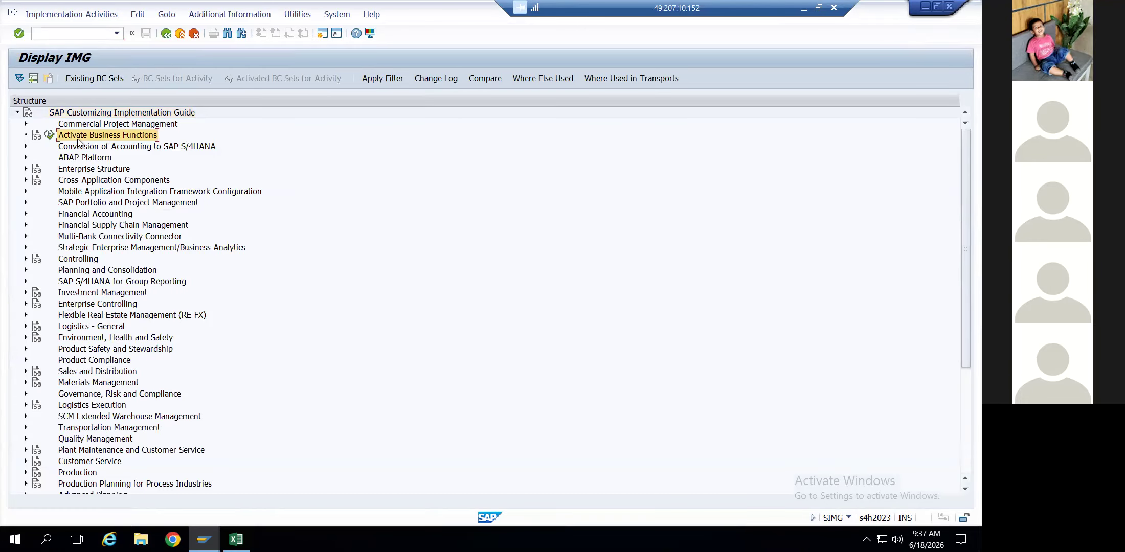
key(Down)
key(Down)
key(Down)
key(Down)
key(Down)
key(Down)
key(Down)
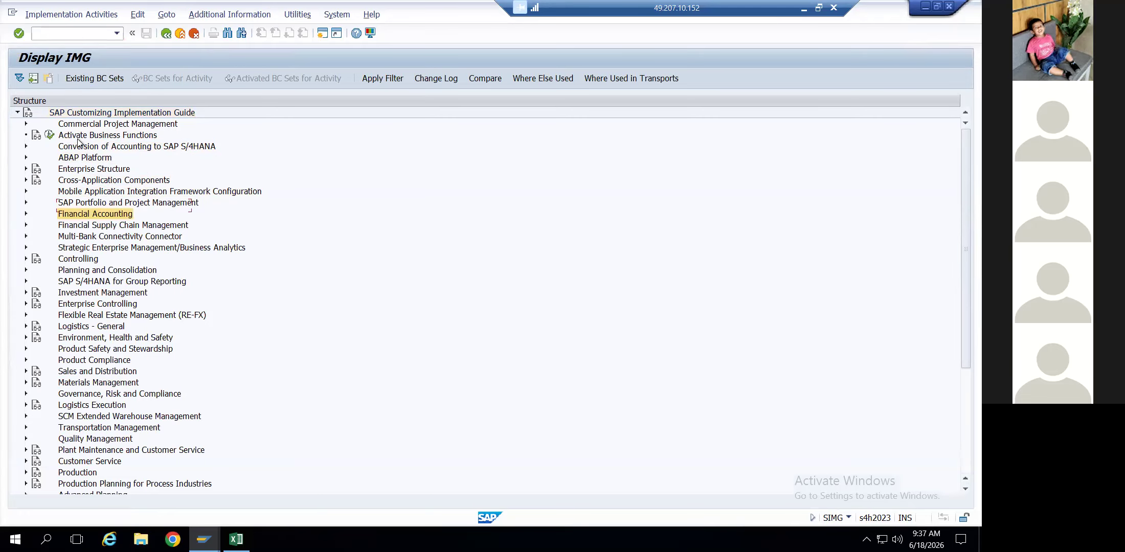
key(Right)
key(Down)
key(Right)
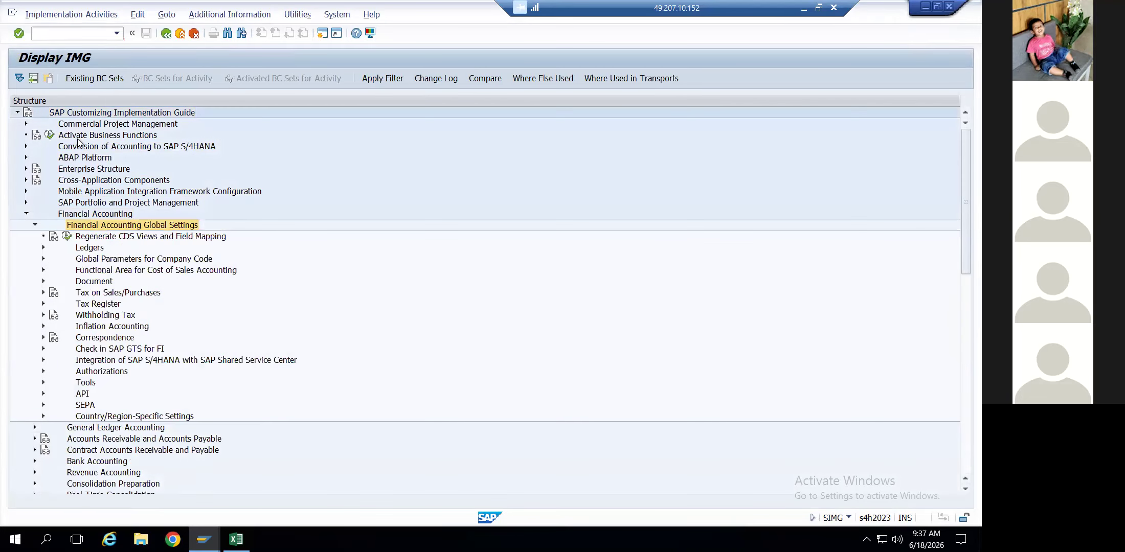
Expand Ledgers and its Fiscal Year and Posting Periods node under Financial Accounting Global Settings
key(Down)
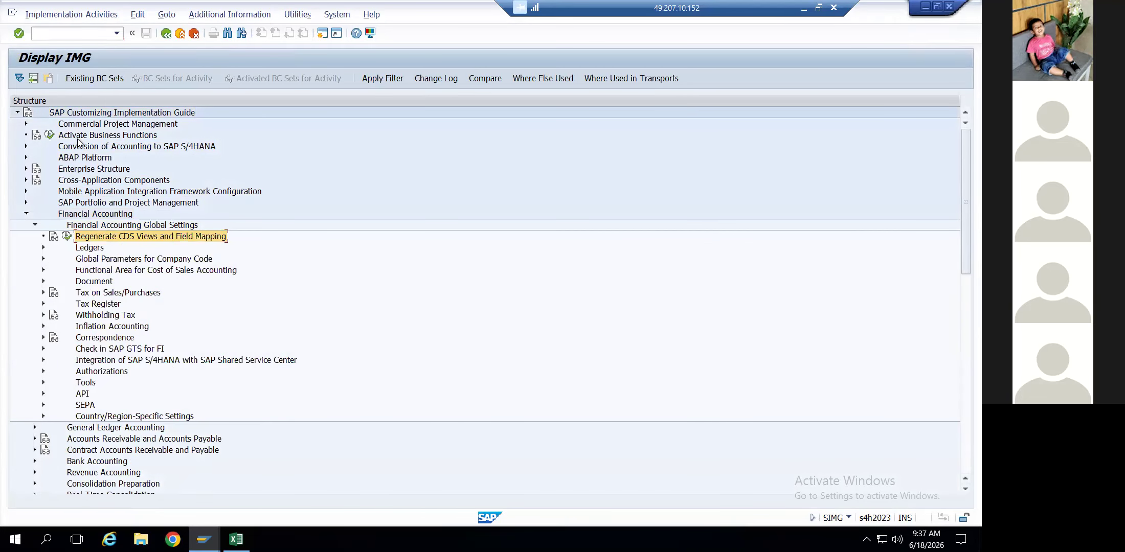
key(Down)
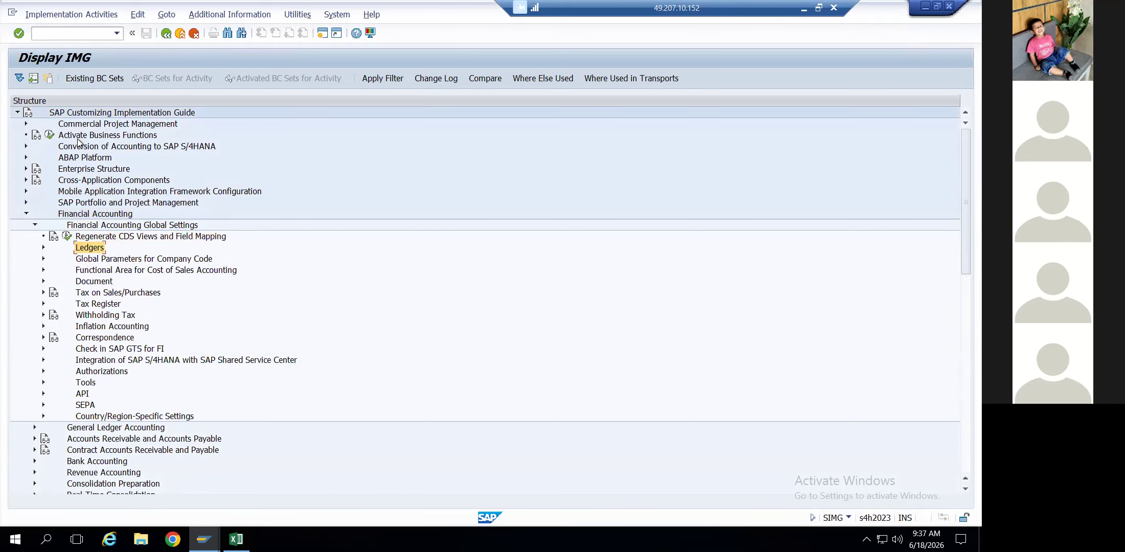
key(Down)
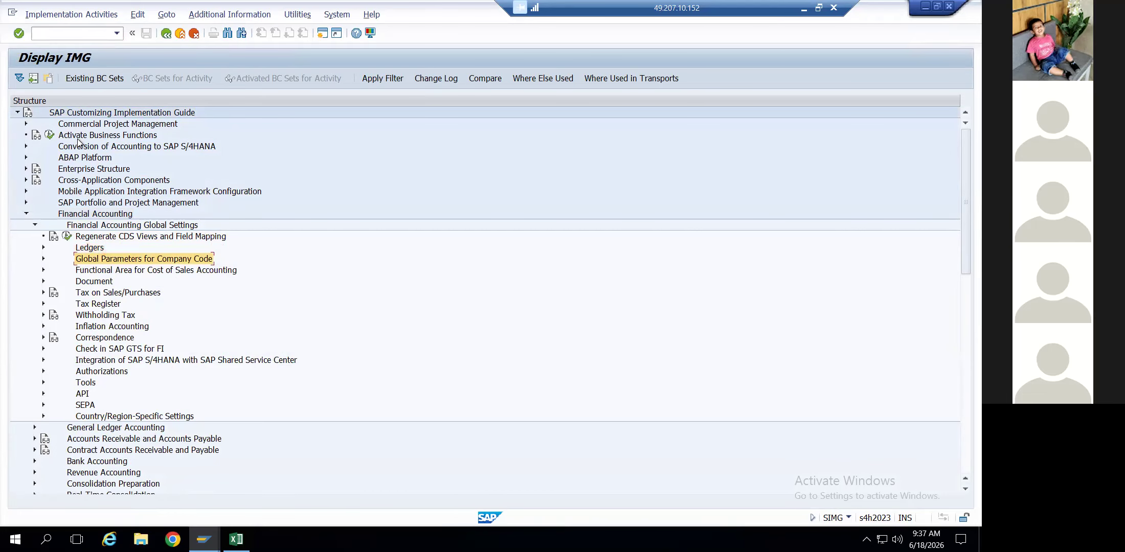
key(Right)
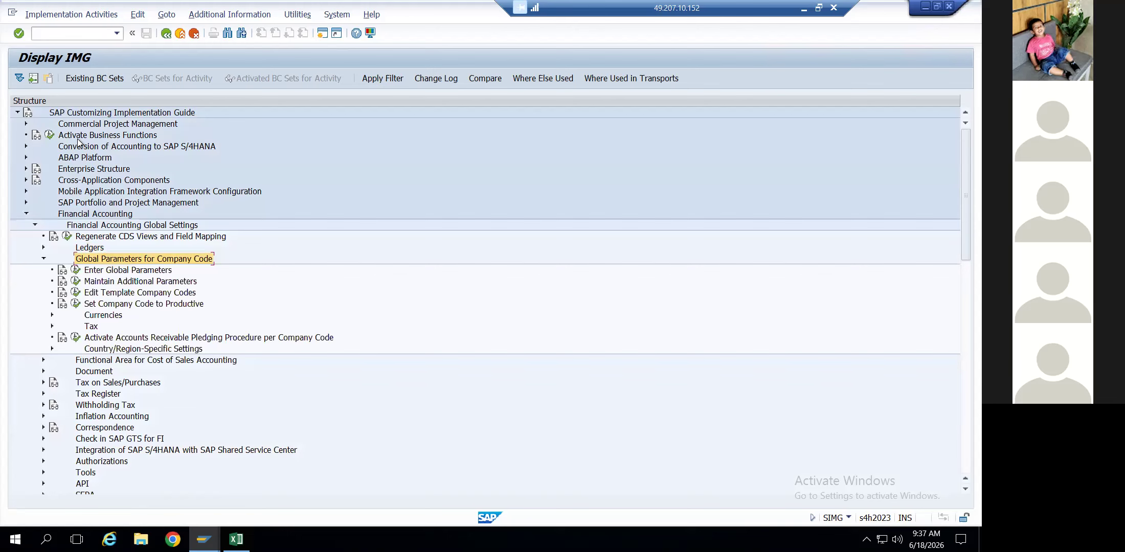
key(Left)
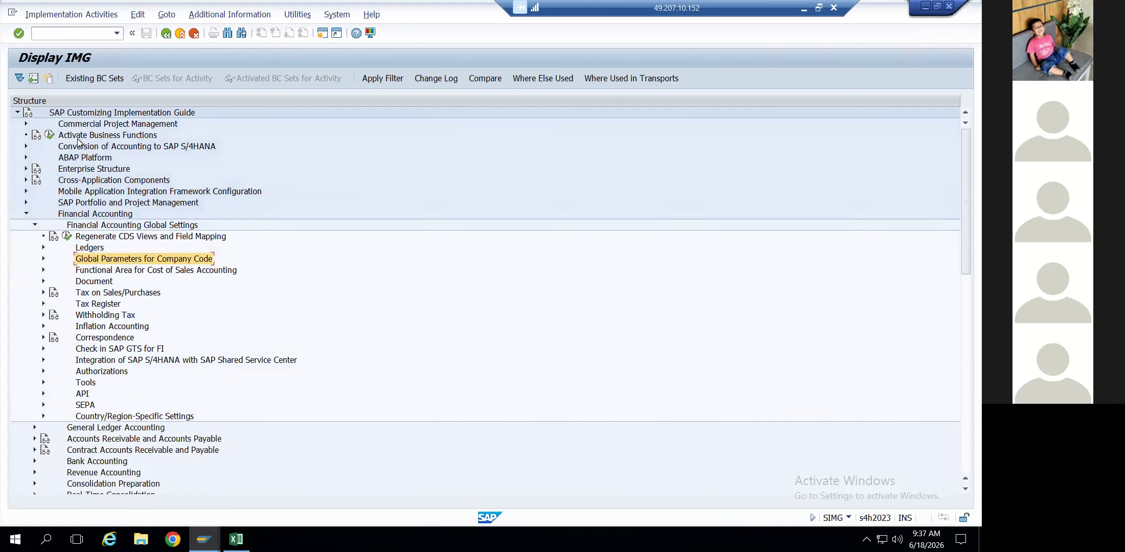
key(Up)
key(Right)
key(Down)
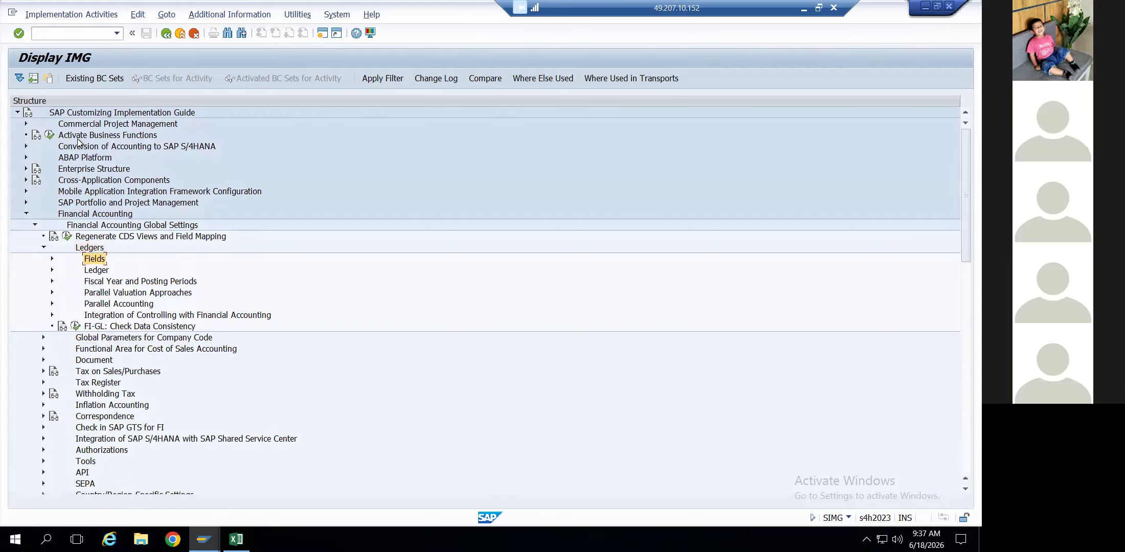
key(Down)
key(Down)
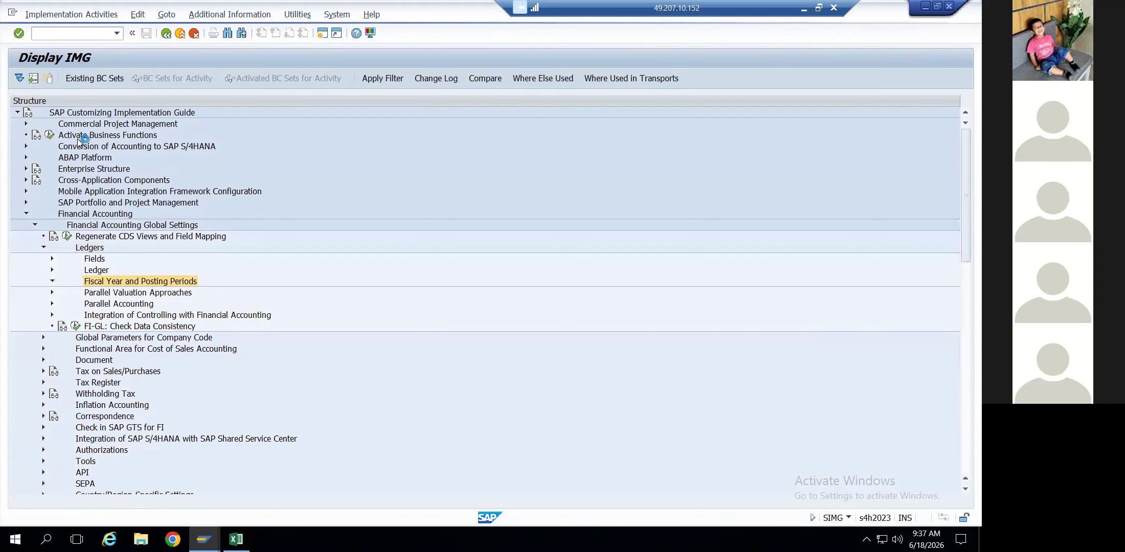
key(Right)
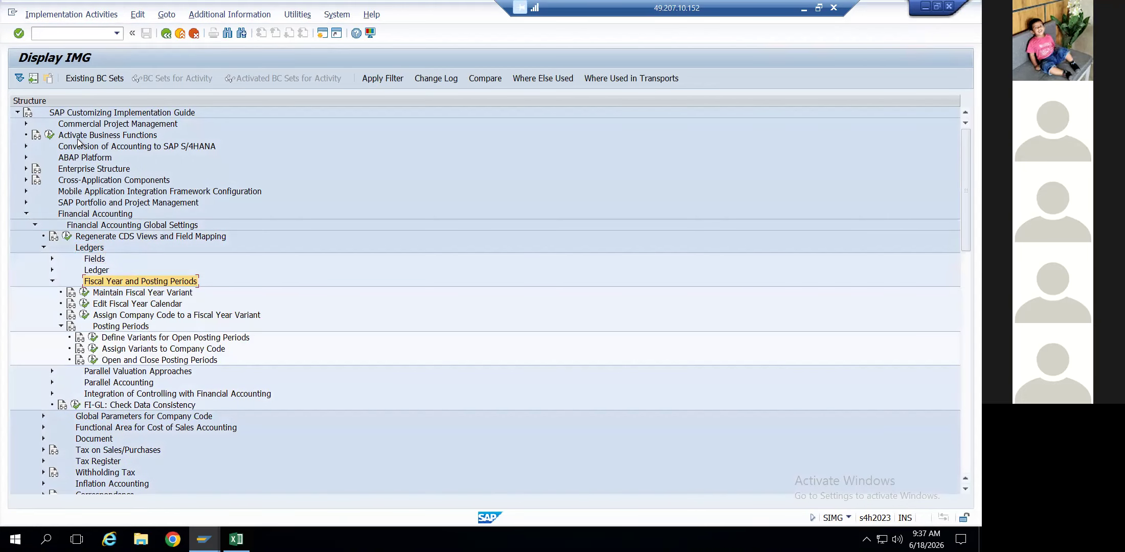
Open the Define Variants for Open Posting Periods activity under Posting Periods
key(Down)
key(Down)
key(Down)
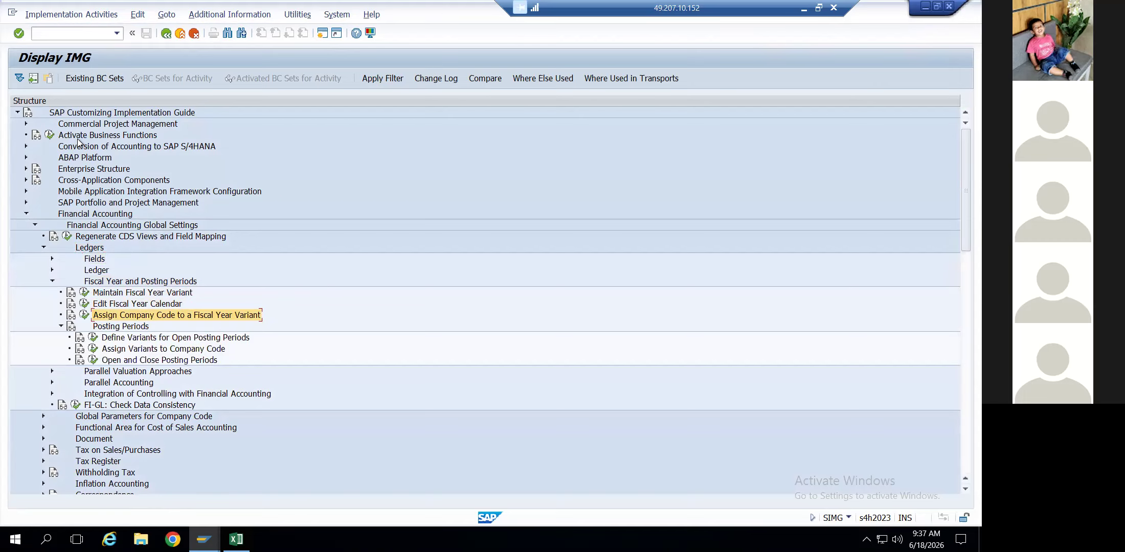
key(Down)
key(Down)
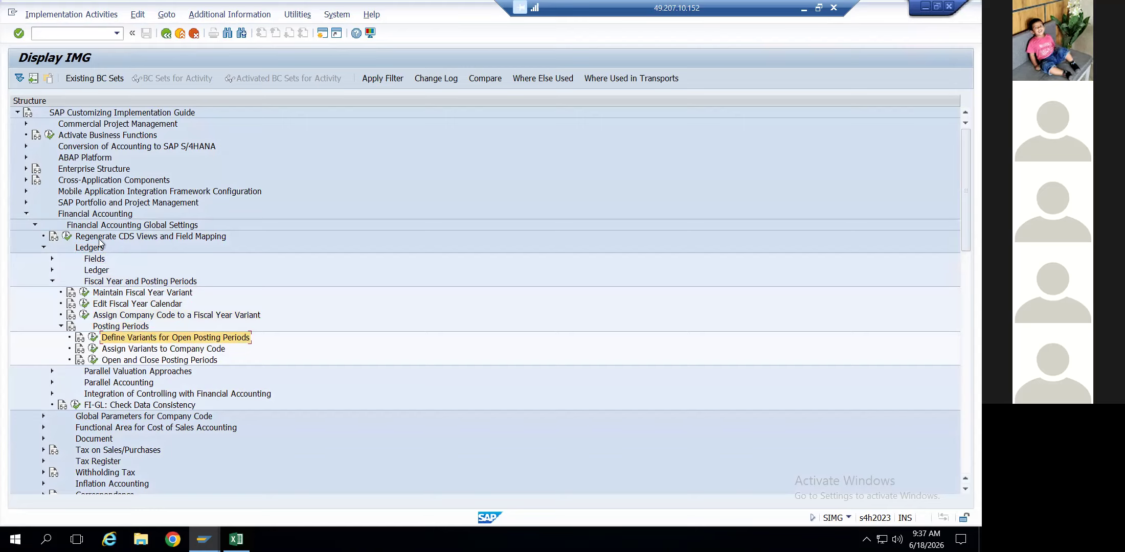
click(94, 338)
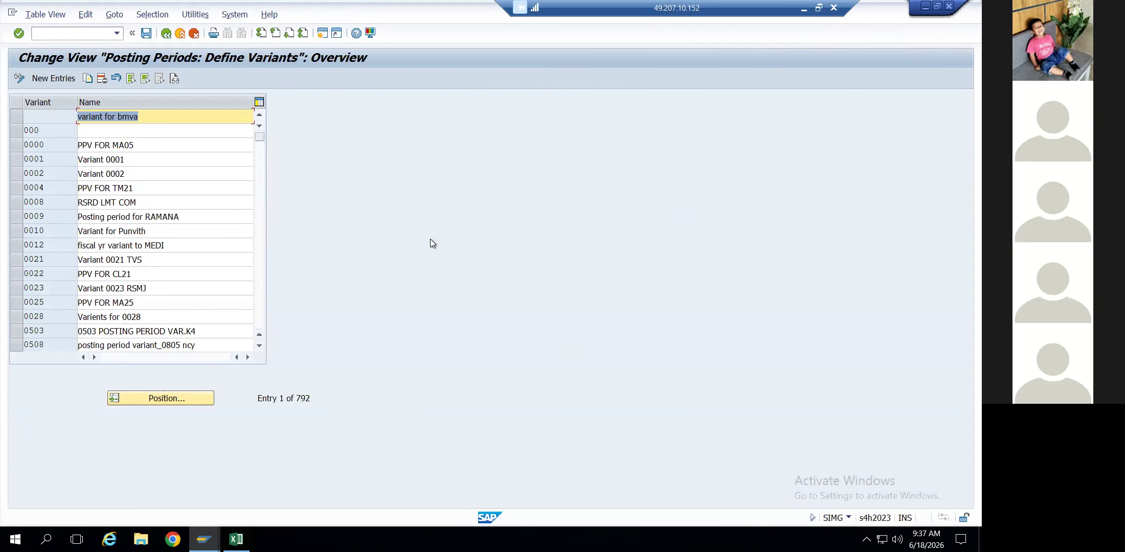
Position the list of posting period variants at variant IEIN
click(58, 123)
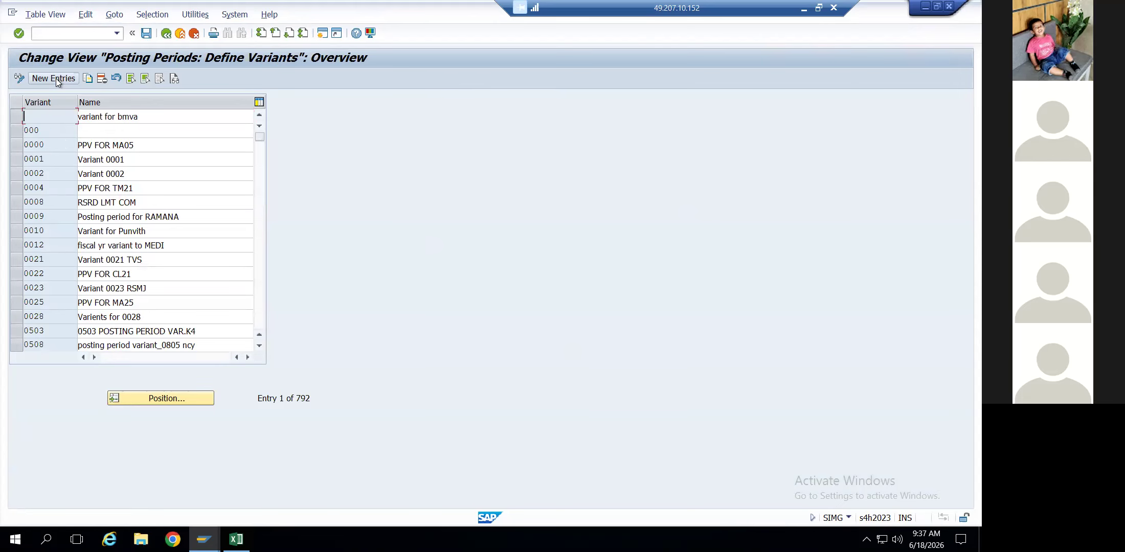
click(156, 393)
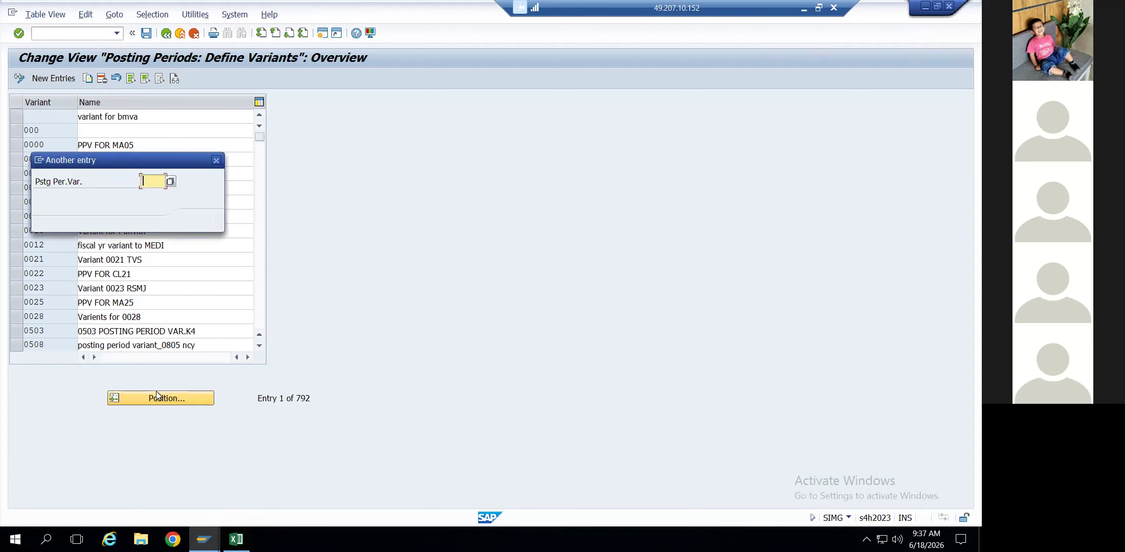
key(Down)
key(Return)
key(Return)
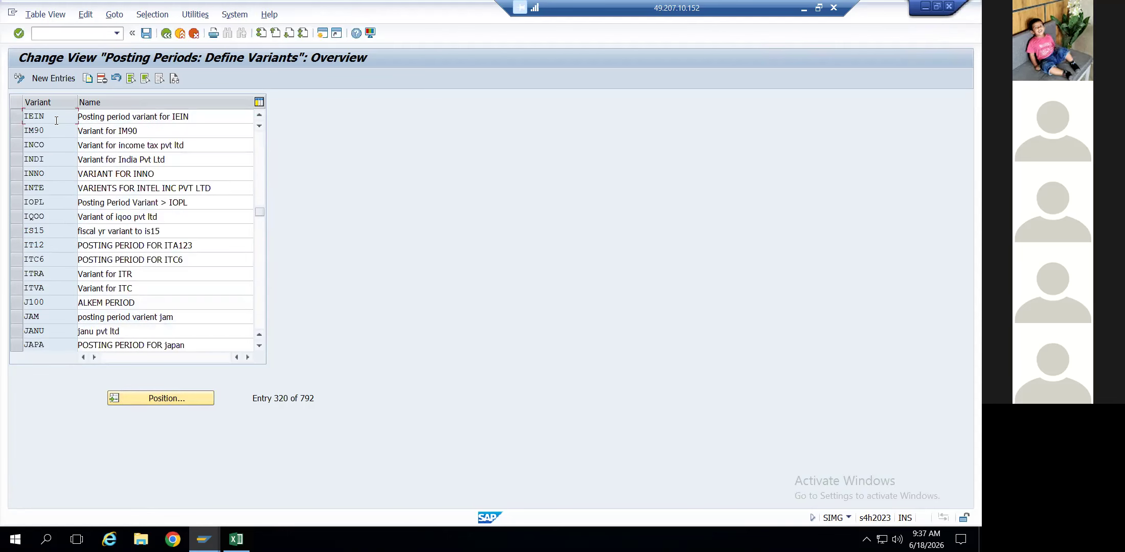
Copy posting period variant IEIN to a new variant with the key IEUS
click(15, 116)
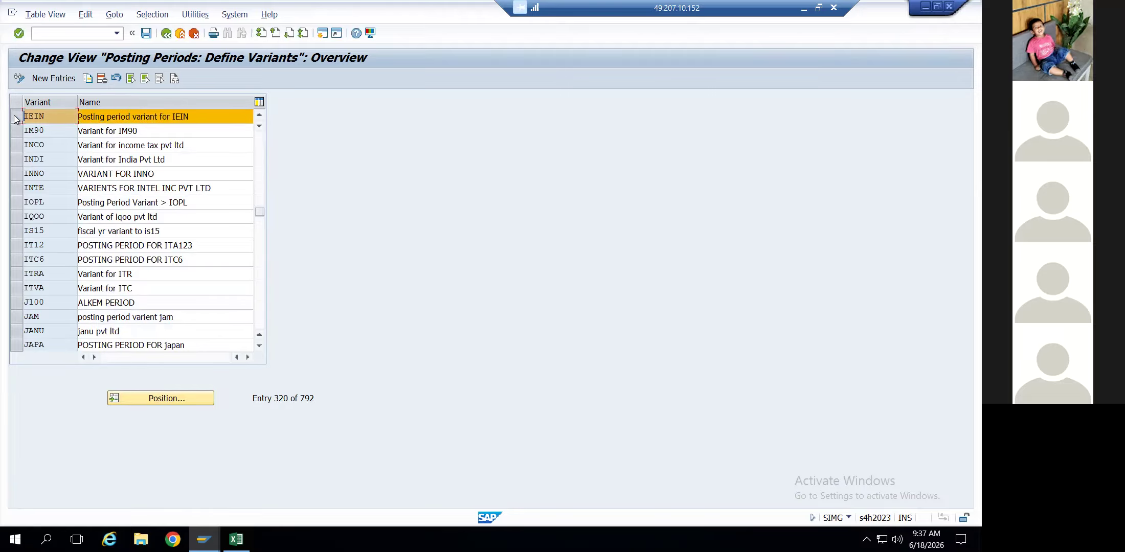
click(89, 81)
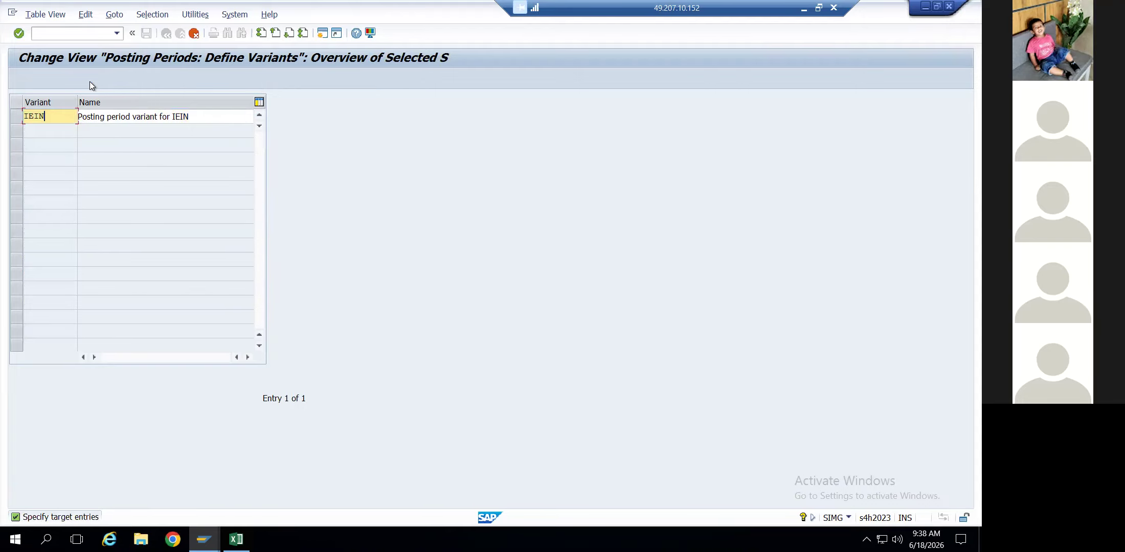
key(BackSpace)
key(BackSpace)
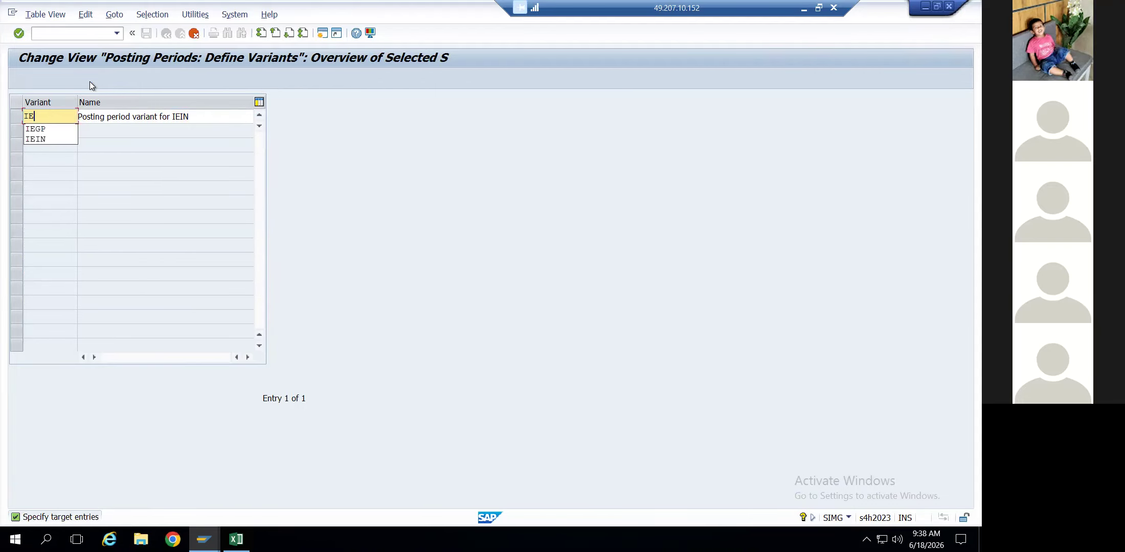
text(IE)
key(BackSpace)
key(BackSpace)
text(US)
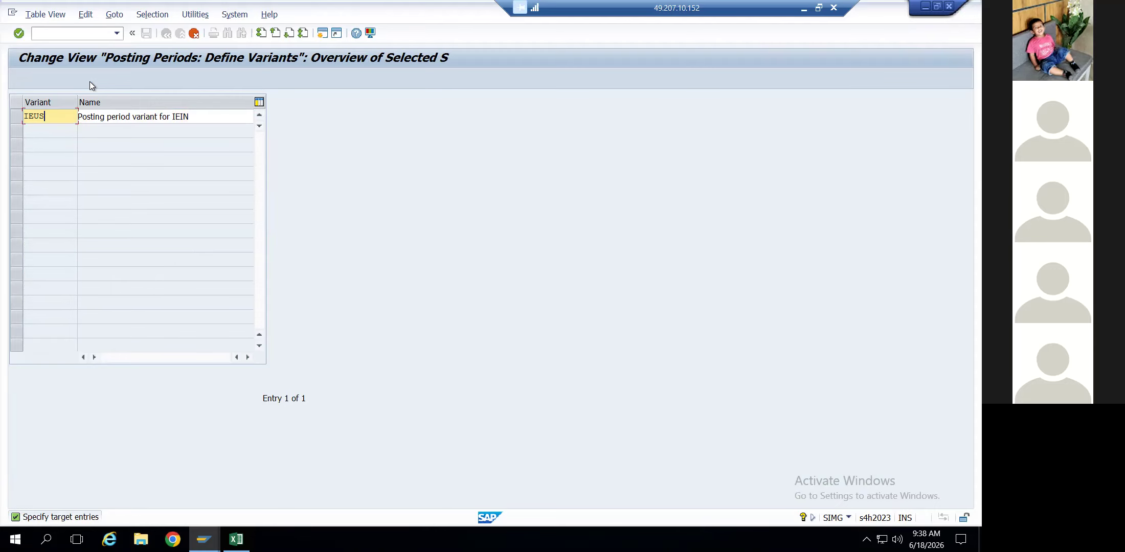
key(Return)
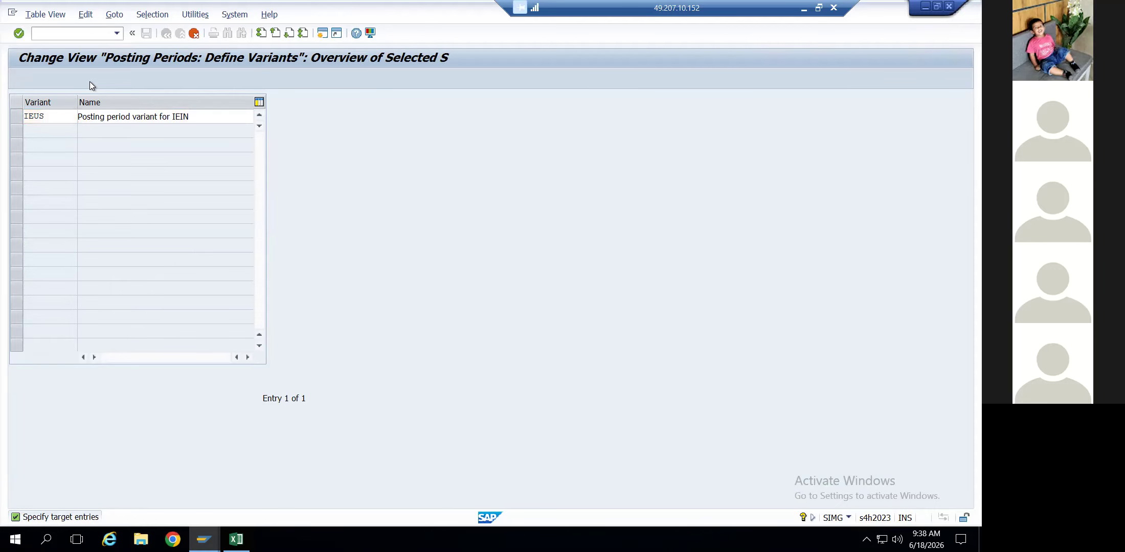
Name the copied variant "Posting period variant for IEUS" and confirm the copy
click(199, 117)
key(BackSpace)
key(BackSpace)
text(US)
key(Return)
click(201, 116)
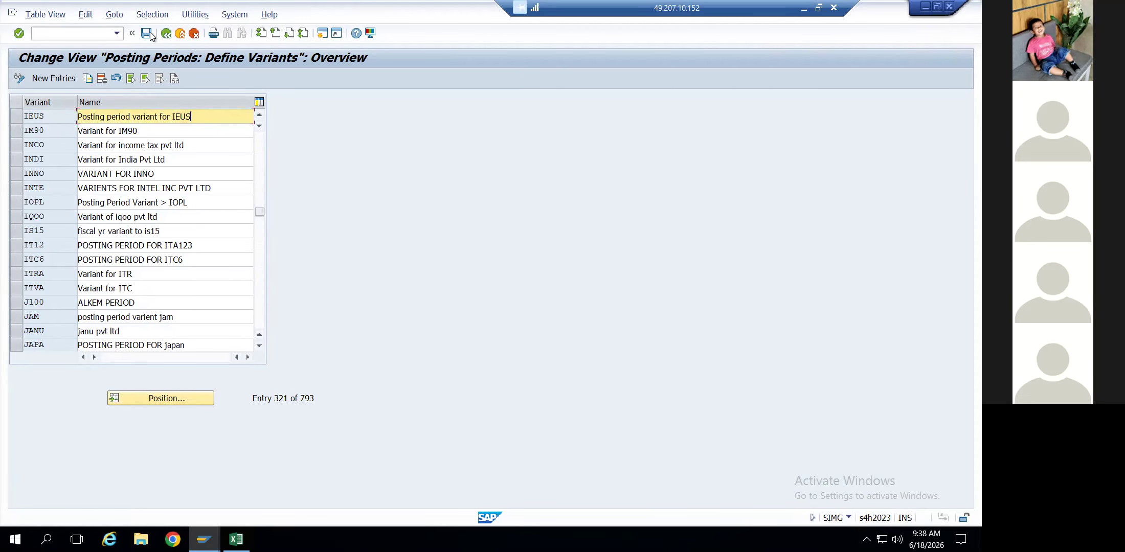
Save the new posting period variant IEUS and return to the Display IMG structure
click(146, 33)
key(Return)
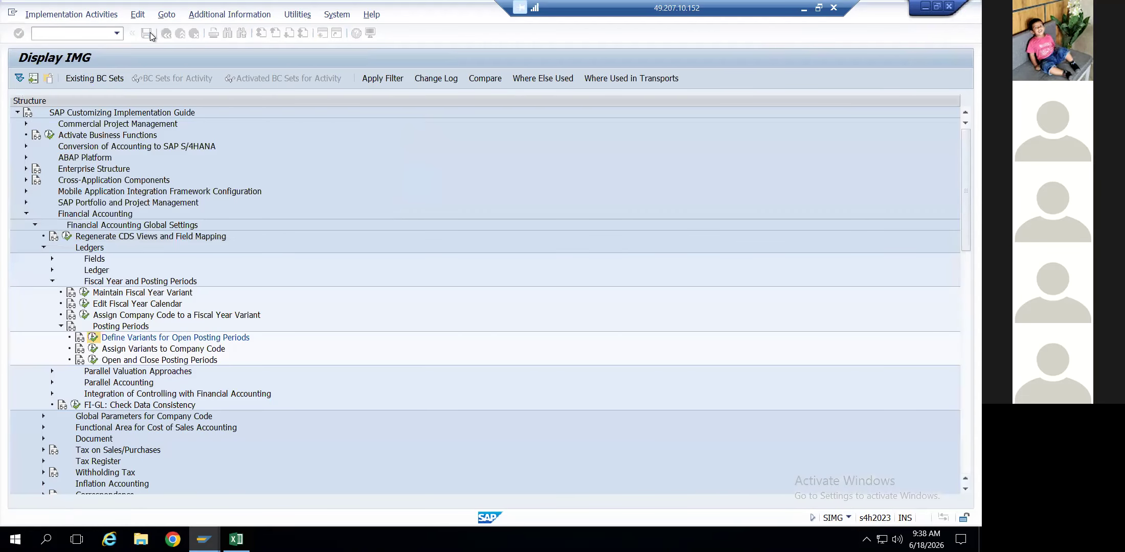
click(165, 34)
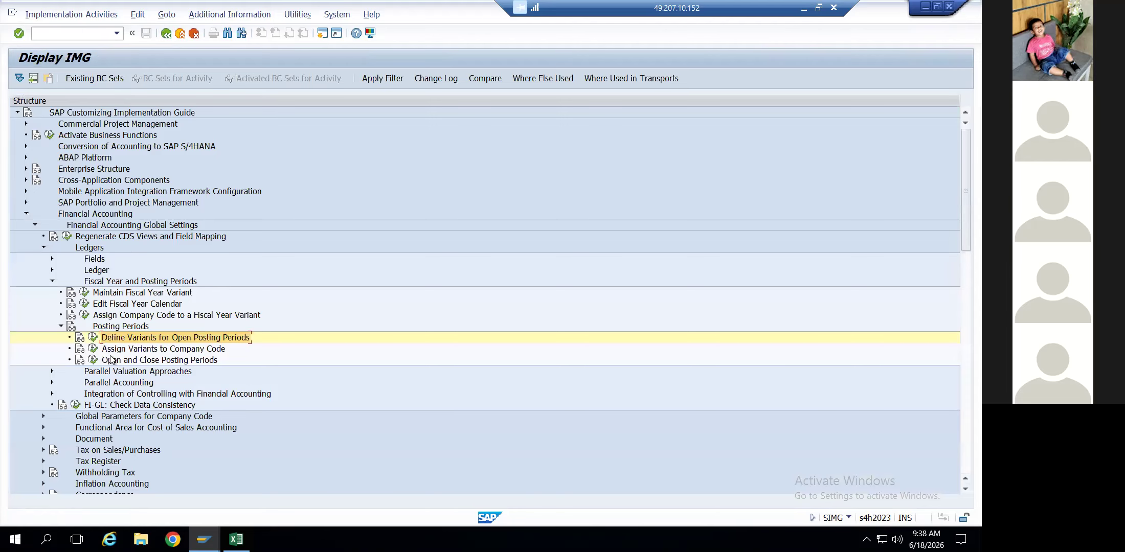
Reopen the definition of variants for open posting periods and position the list at the entries starting with IE
click(95, 351)
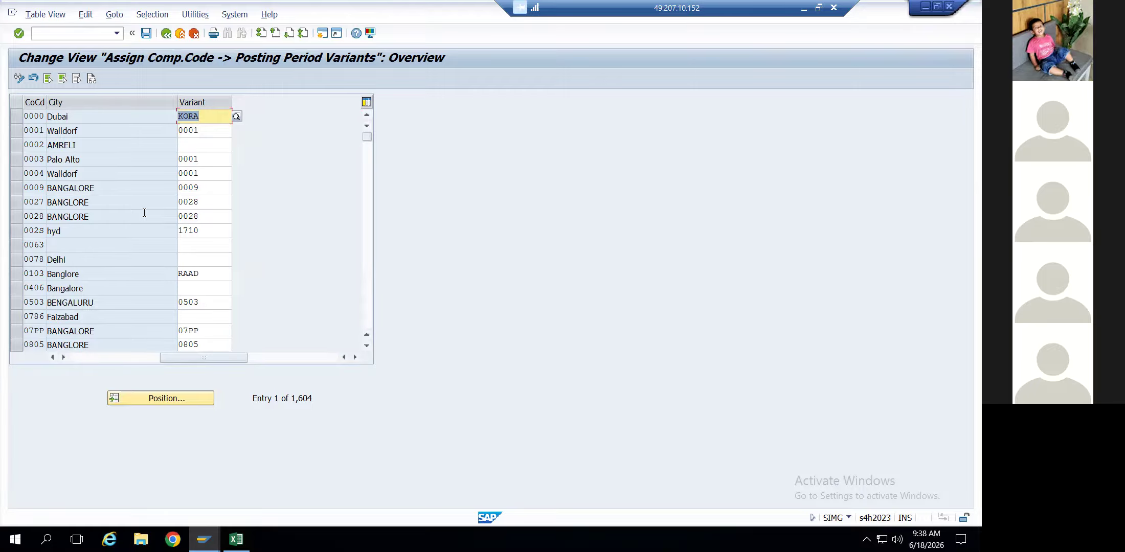
click(166, 37)
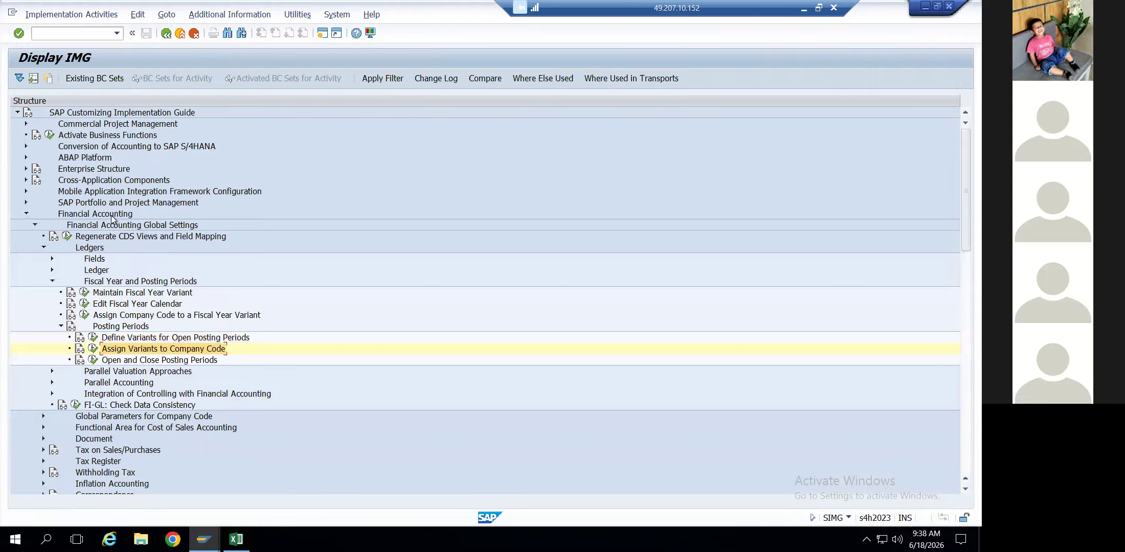
click(165, 339)
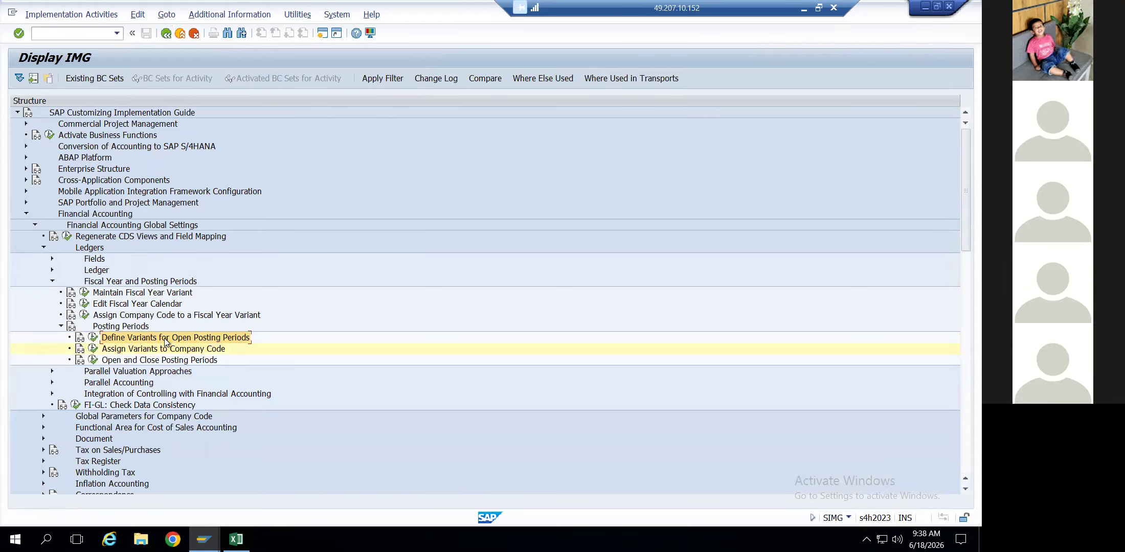
click(94, 339)
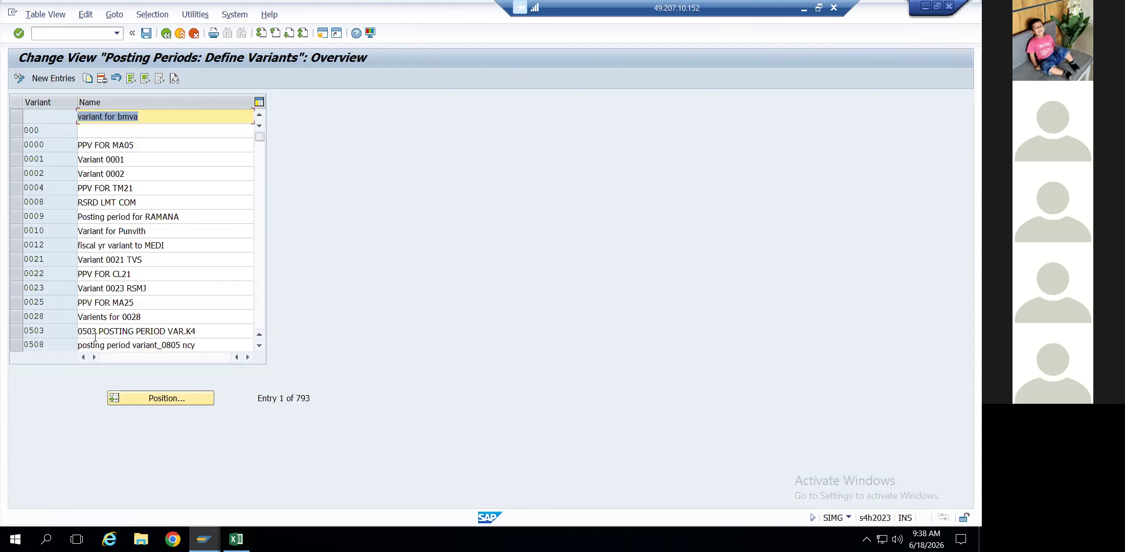
click(155, 398)
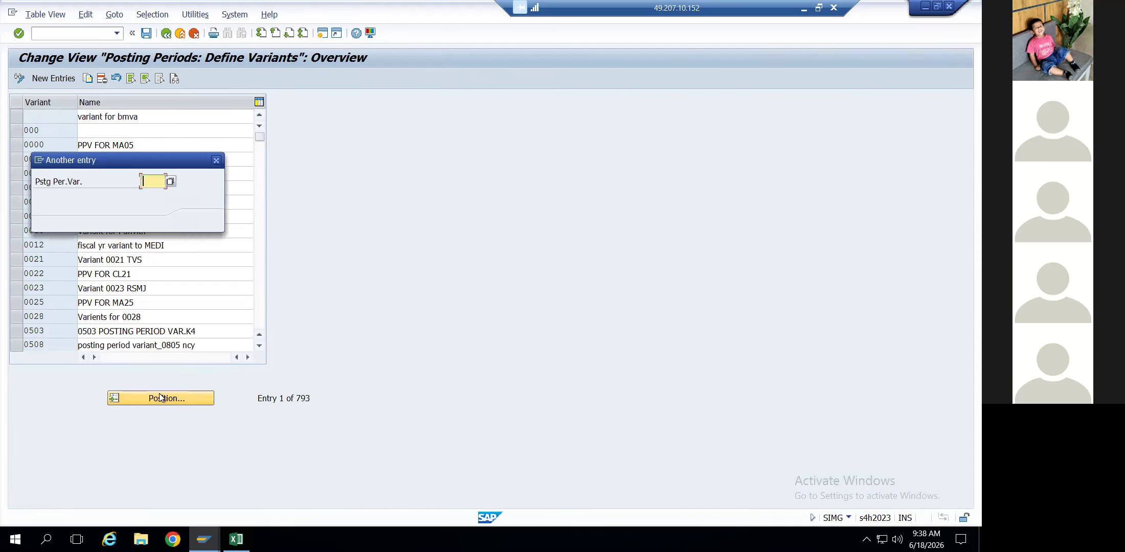
text(in)
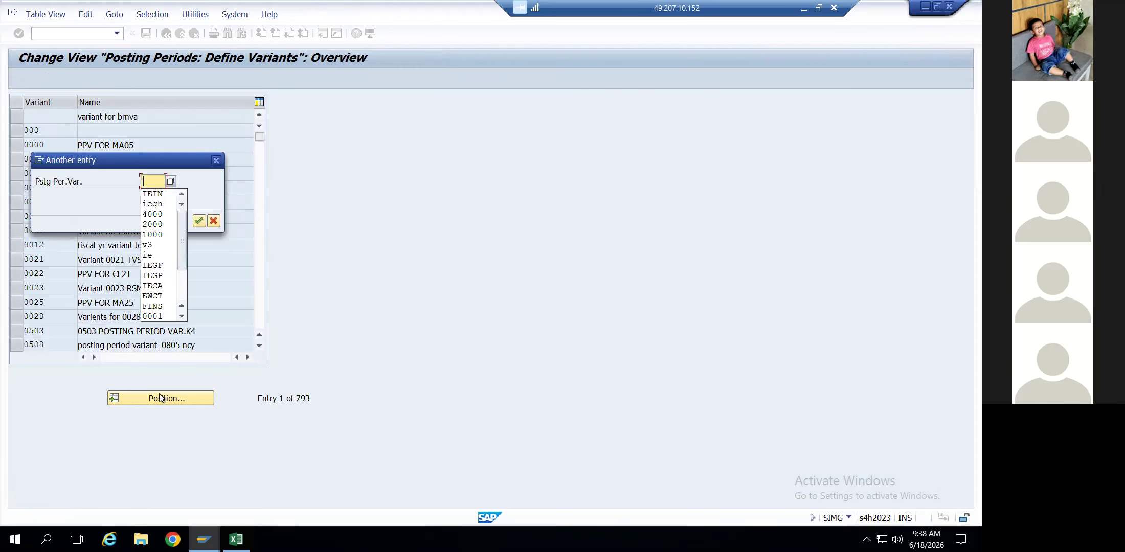
key(Return)
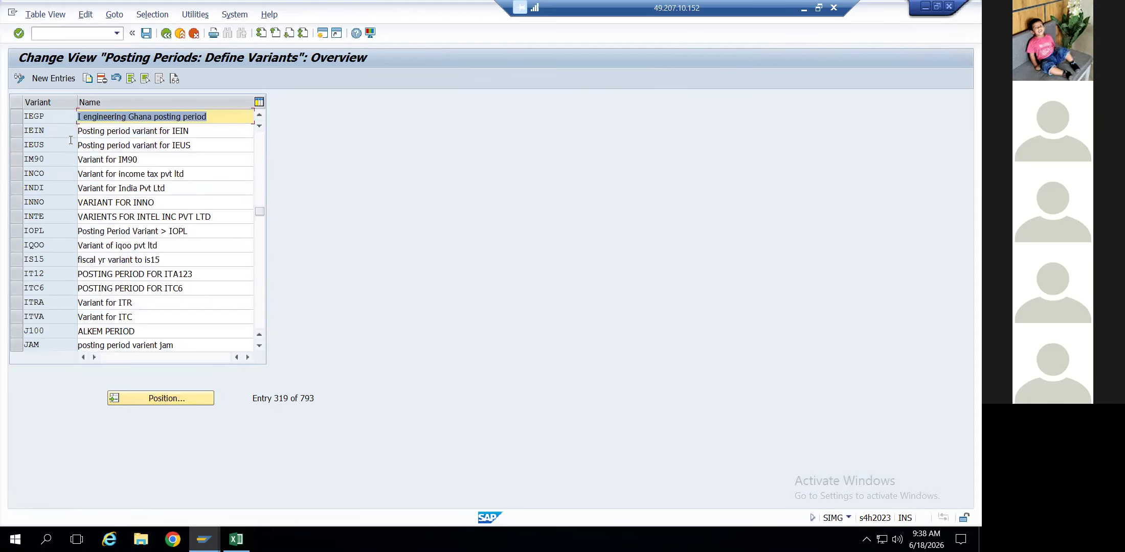
Review the posting period variants IEGP, IEIN and IEUS, and return to the IMG structure
click(61, 118)
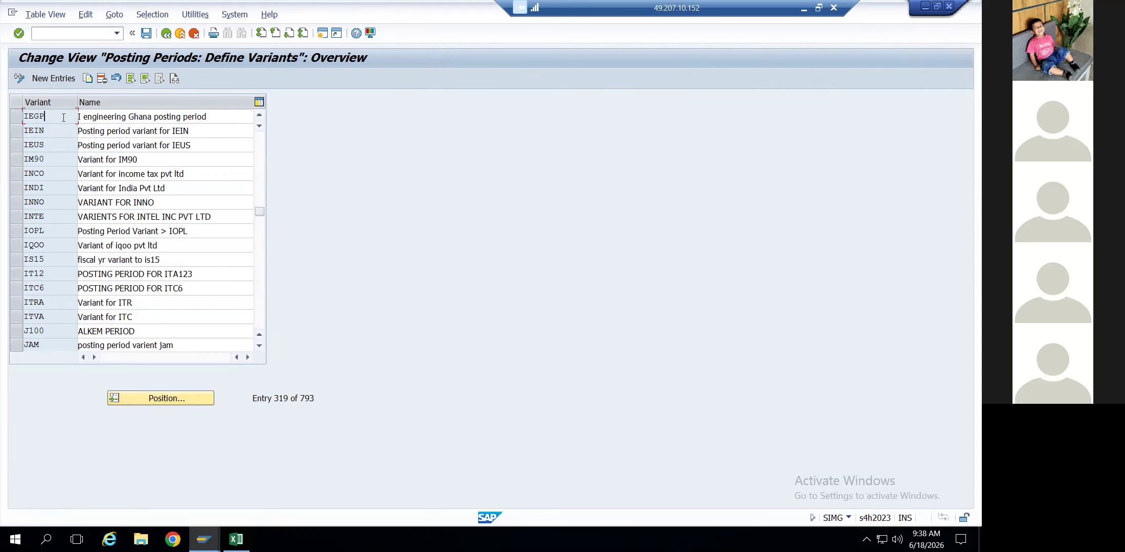
click(15, 121)
click(14, 121)
click(130, 117)
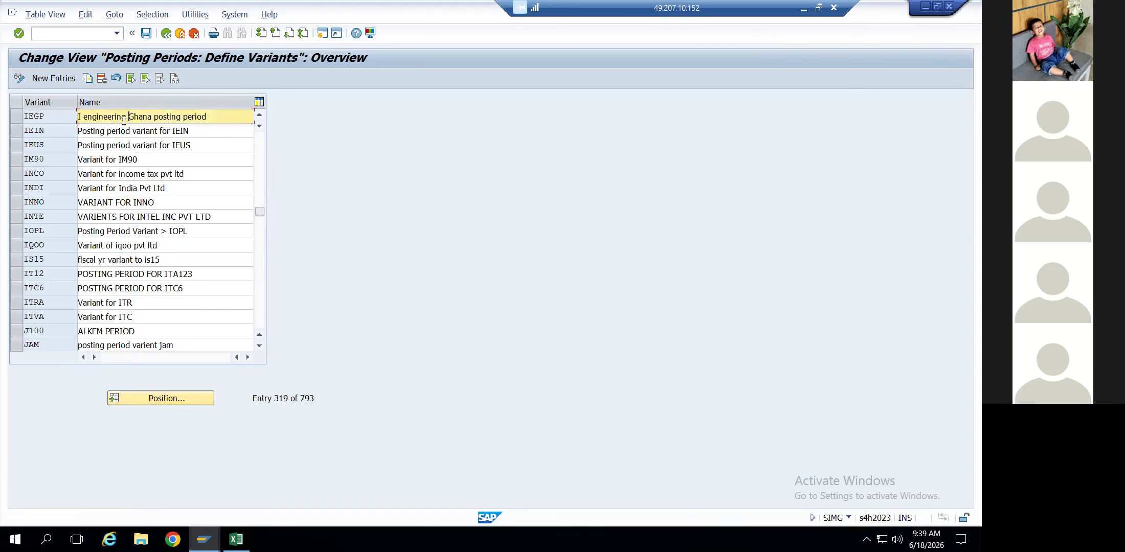
click(59, 131)
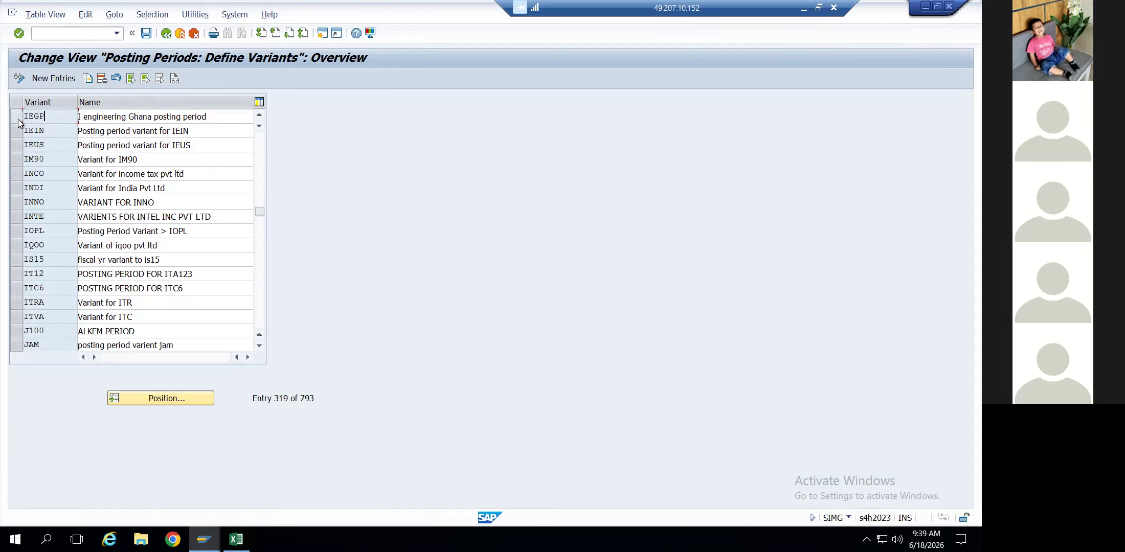
click(18, 121)
click(18, 120)
click(166, 33)
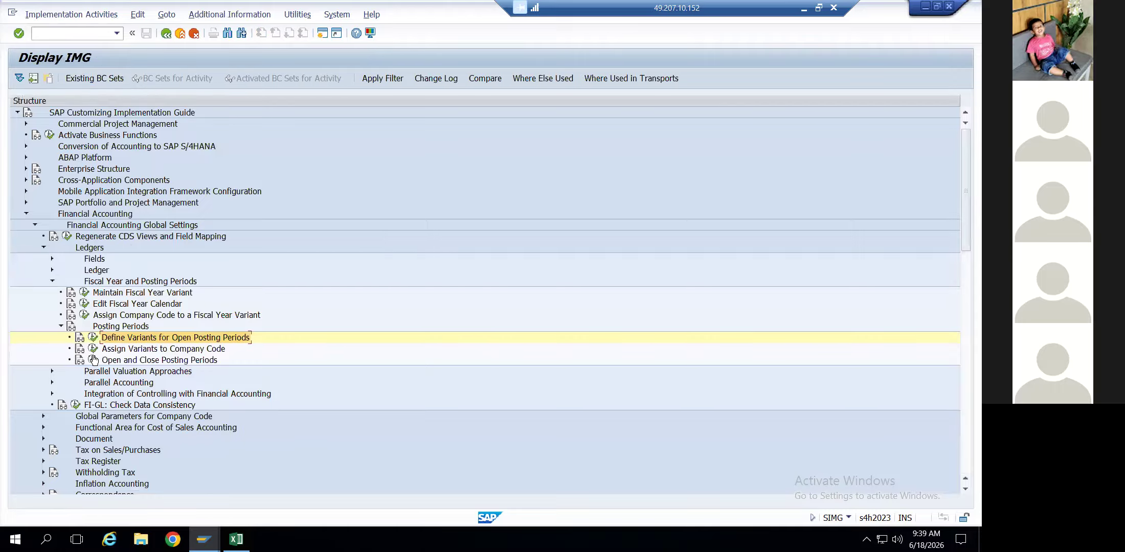
Check the posting period variant assigned to company code IEIN in the Assign Variants to Company Code activity
click(92, 348)
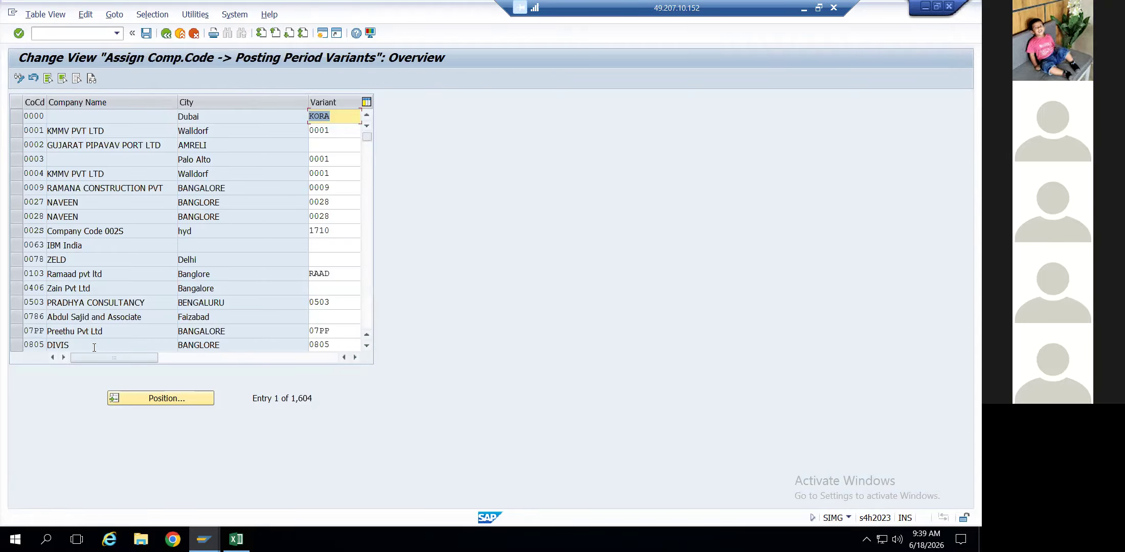
click(148, 397)
key(Down)
key(Down)
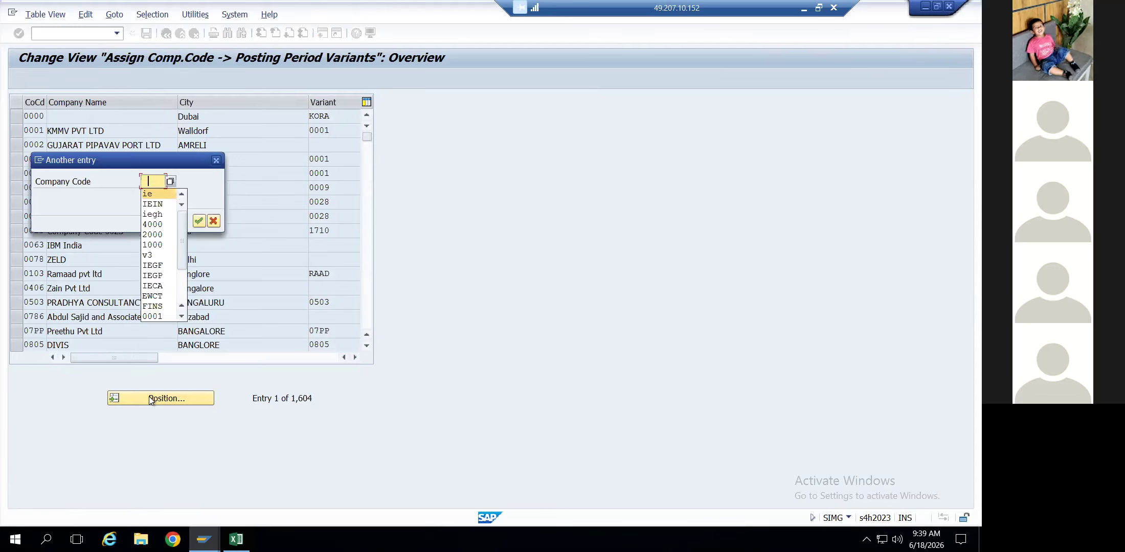
key(Return)
key(Return)
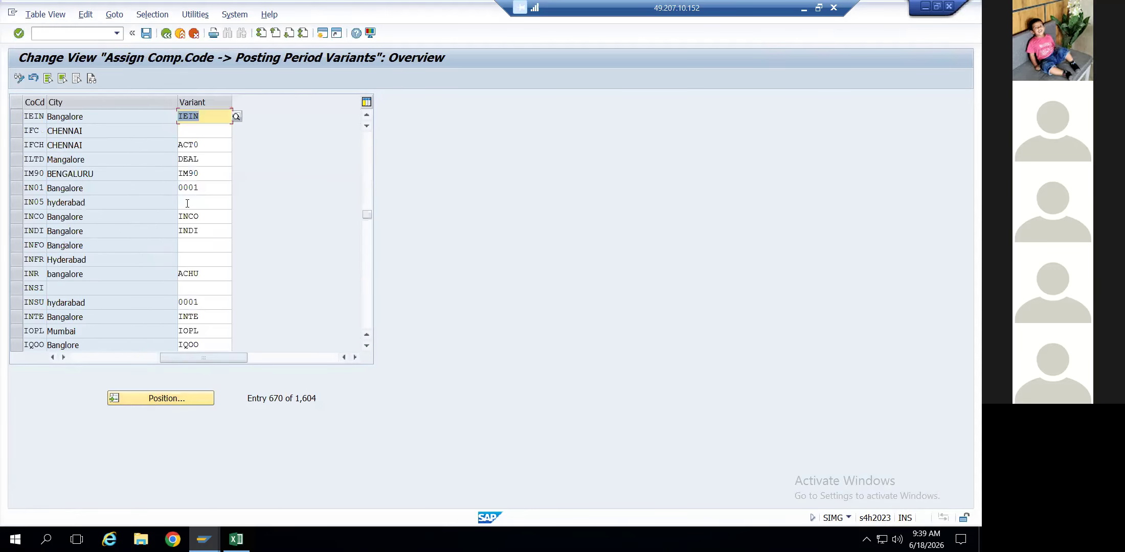
click(18, 117)
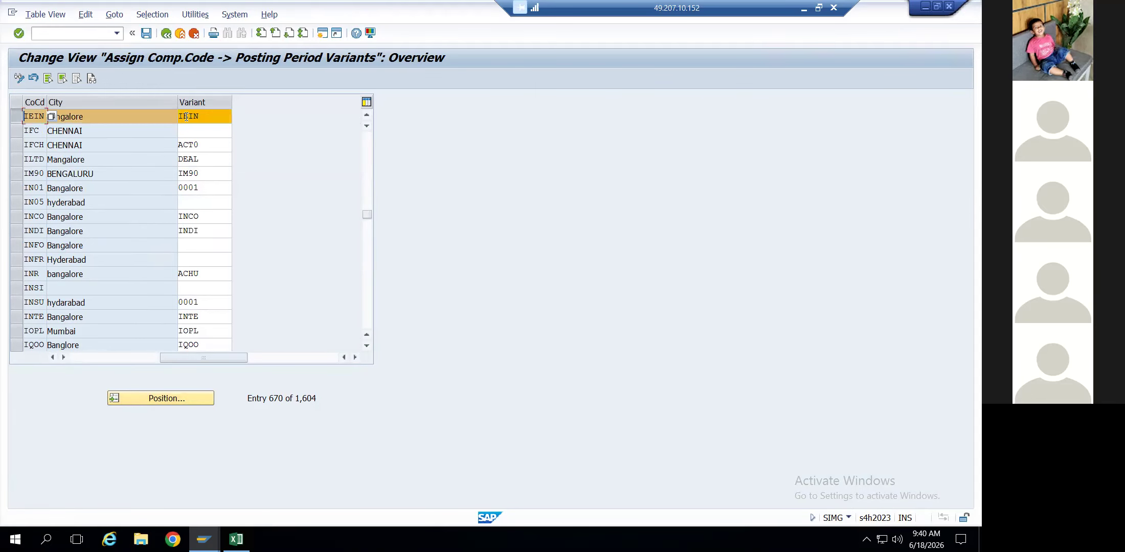
click(206, 116)
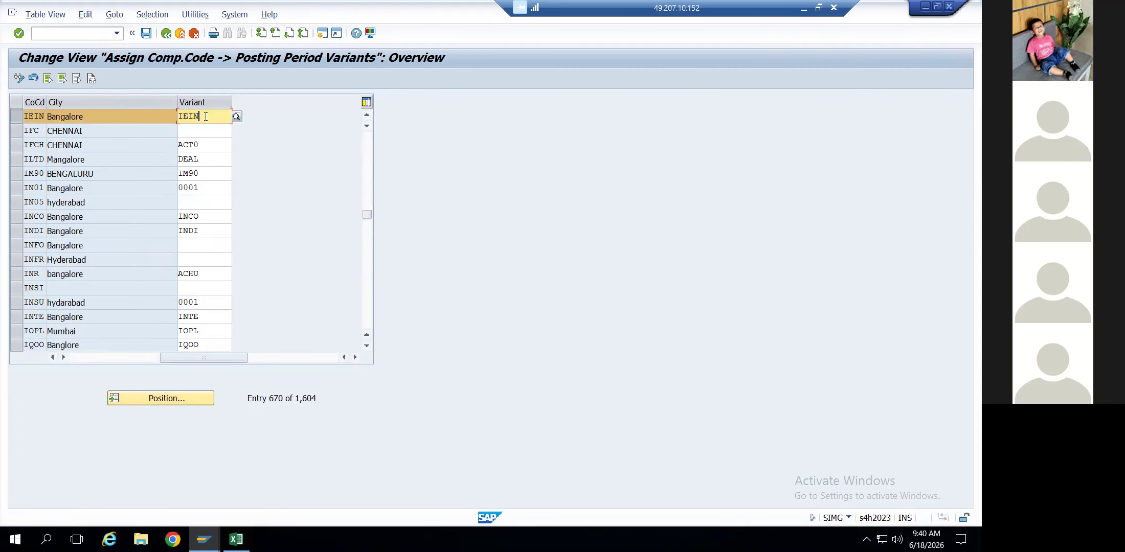
click(167, 34)
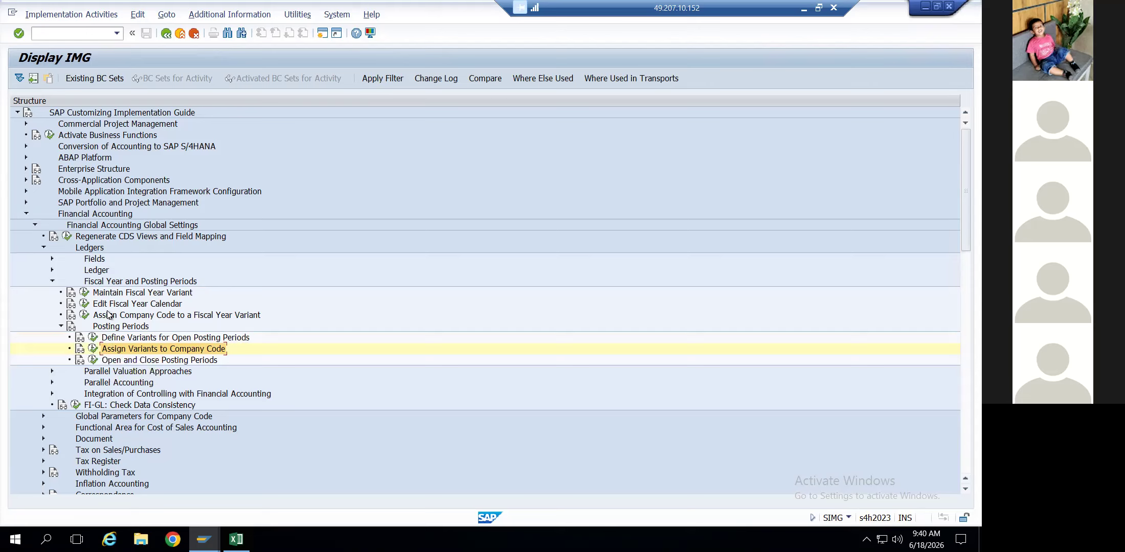
View the fiscal year variants, and return to the company code settings overview of ledger I1
click(85, 292)
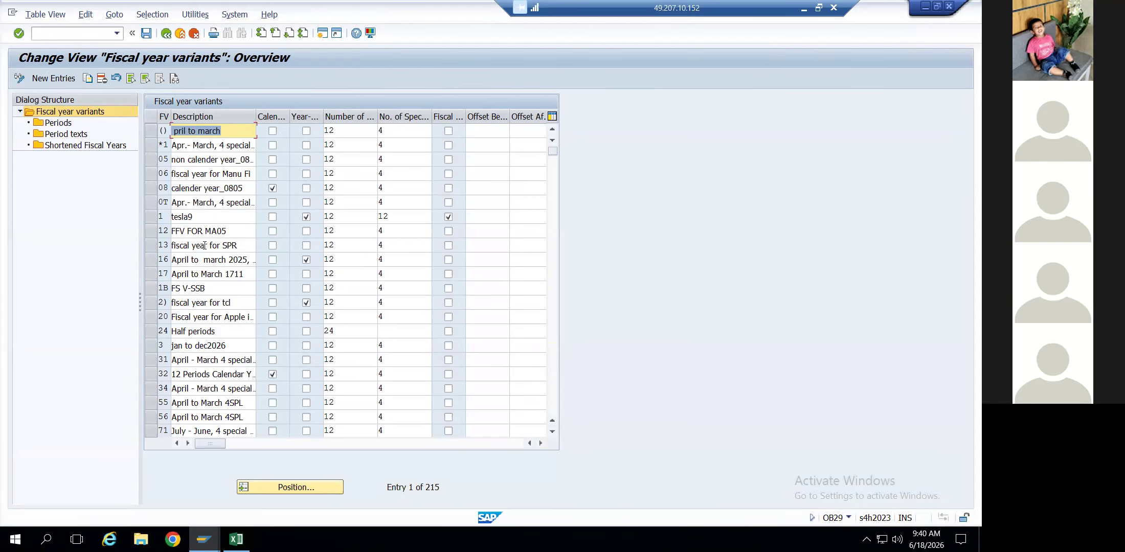
click(166, 34)
click(167, 34)
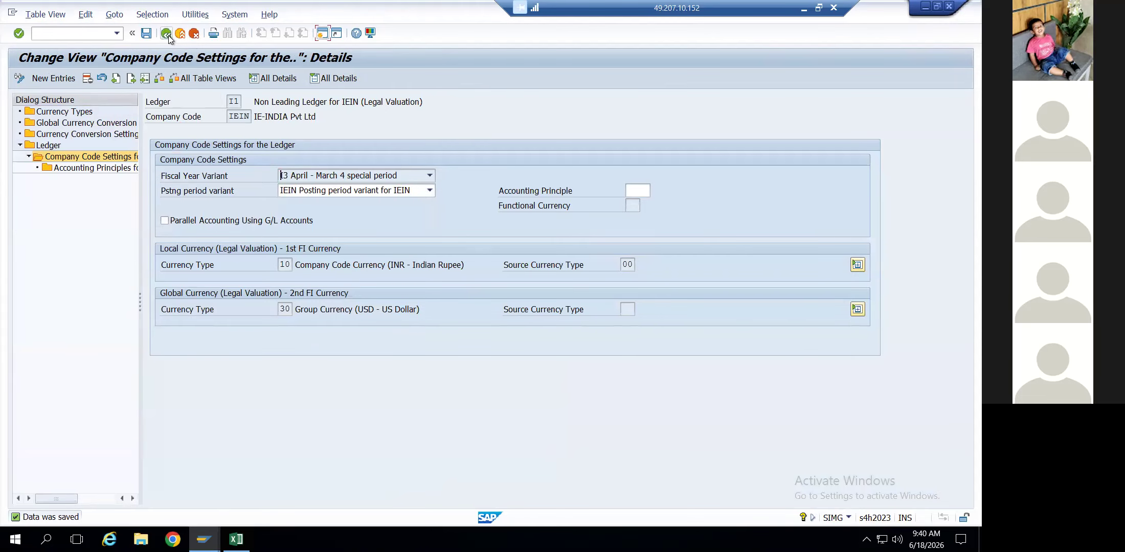
click(167, 34)
click(123, 264)
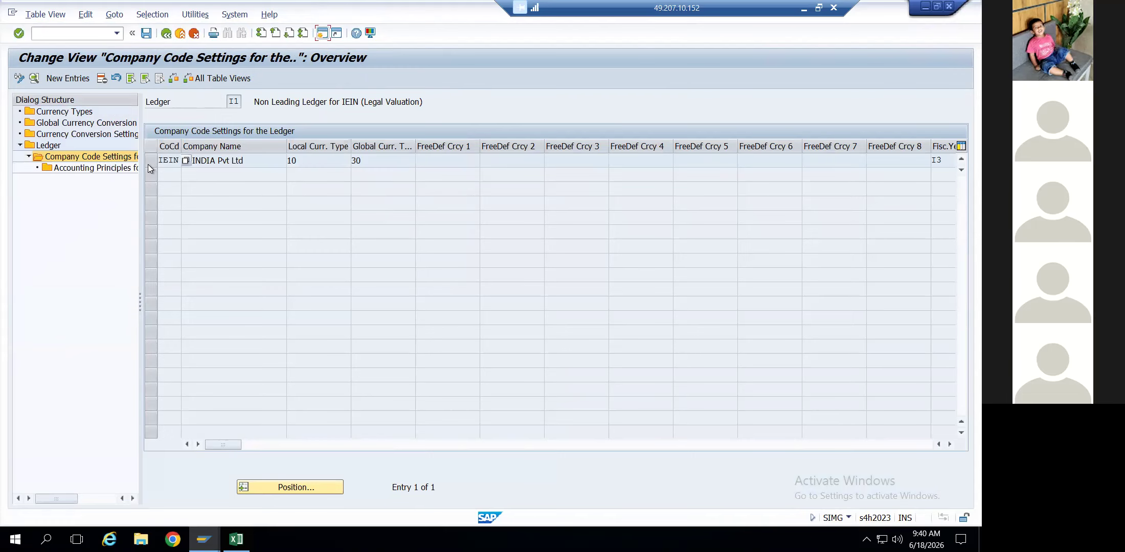
Open the accounting principles of ledger I1 for company code IEIN
click(147, 164)
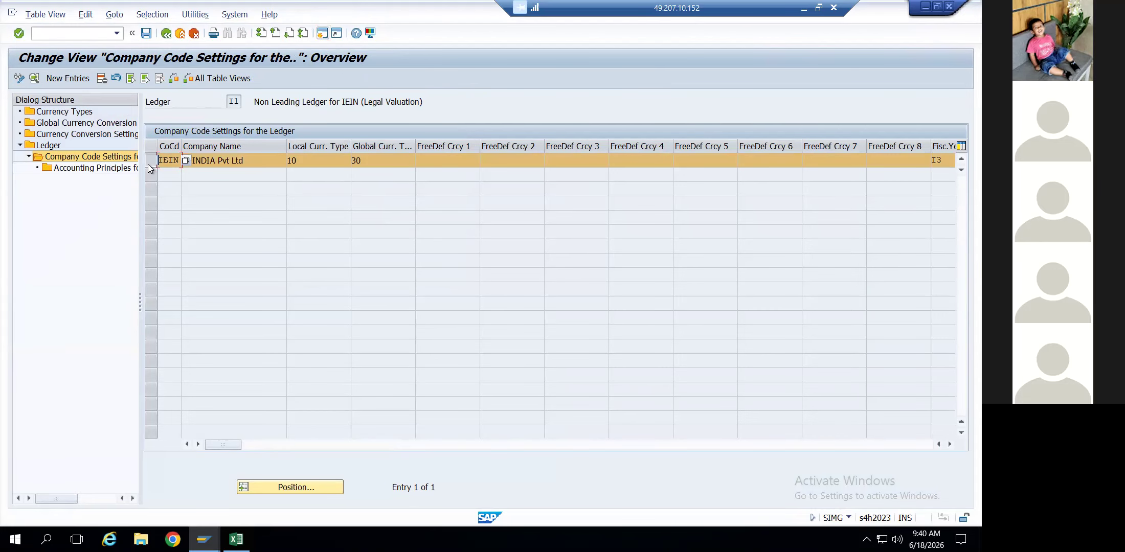
double_click(76, 168)
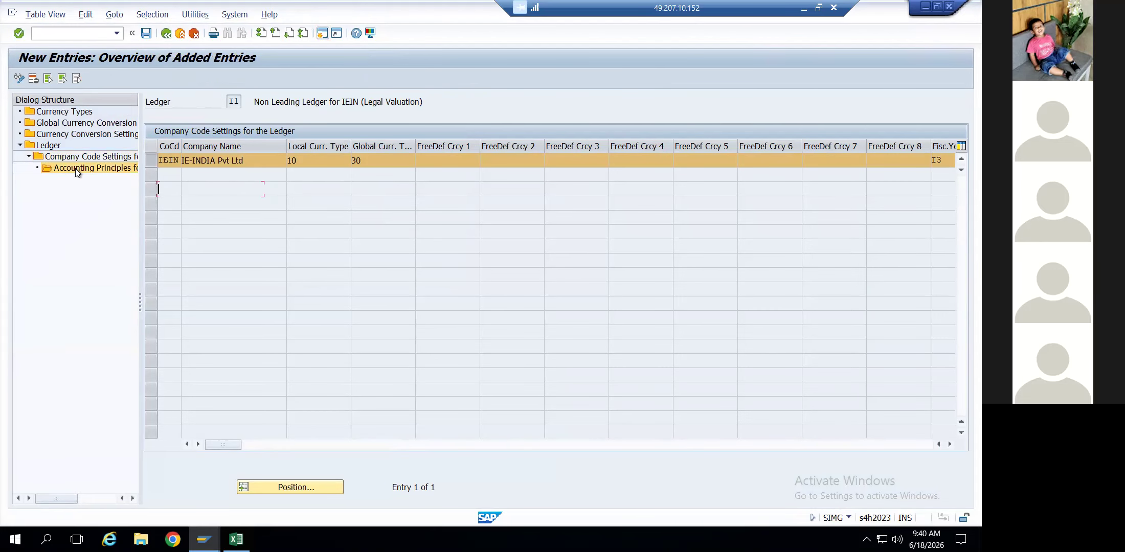
double_click(165, 175)
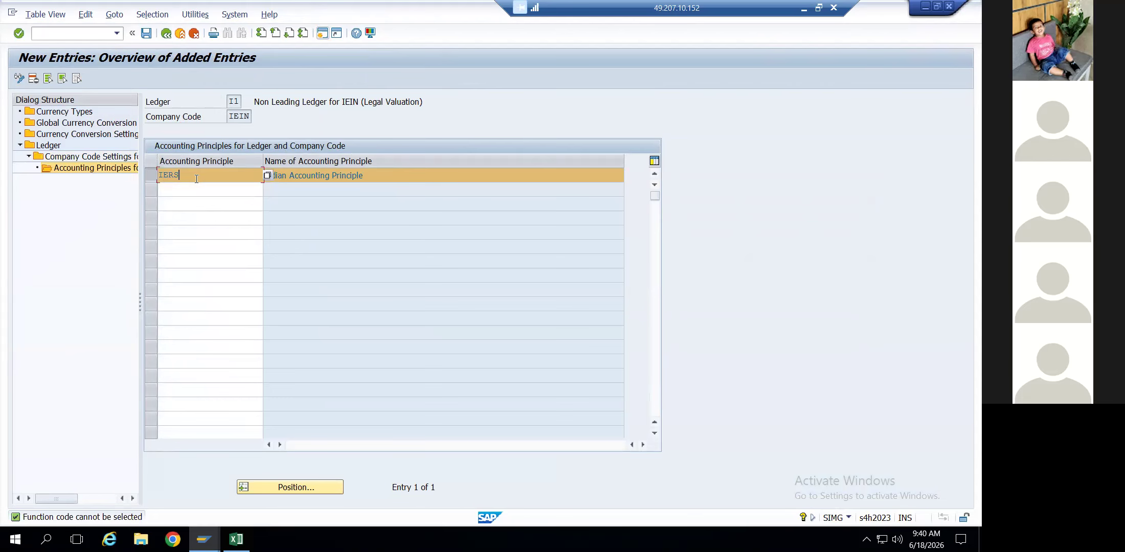
Look for the new variant among the posting period variants in company code IEIN's settings for ledger I1, and leave the details
double_click(107, 158)
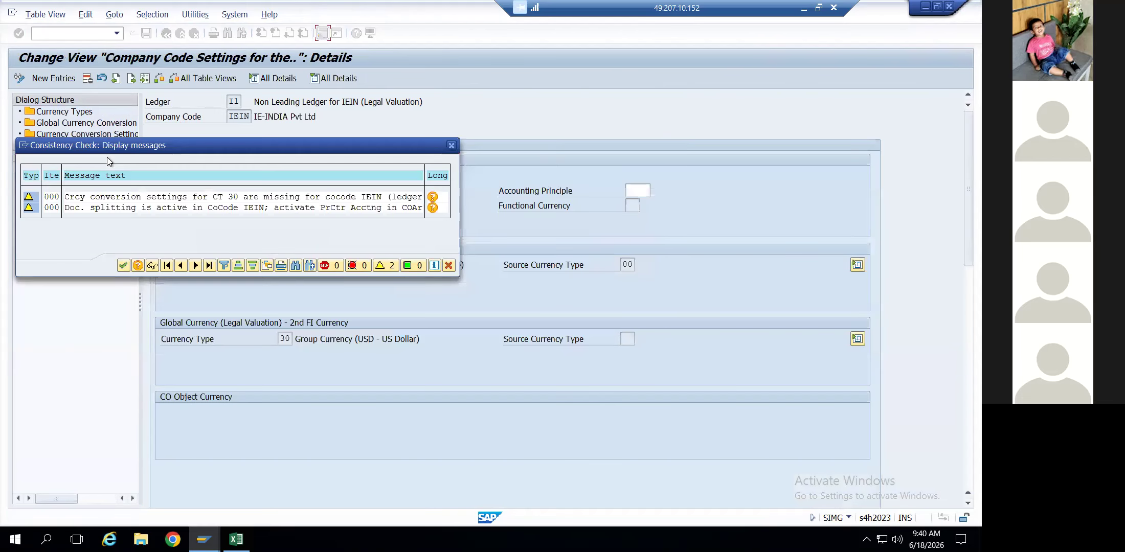
key(Return)
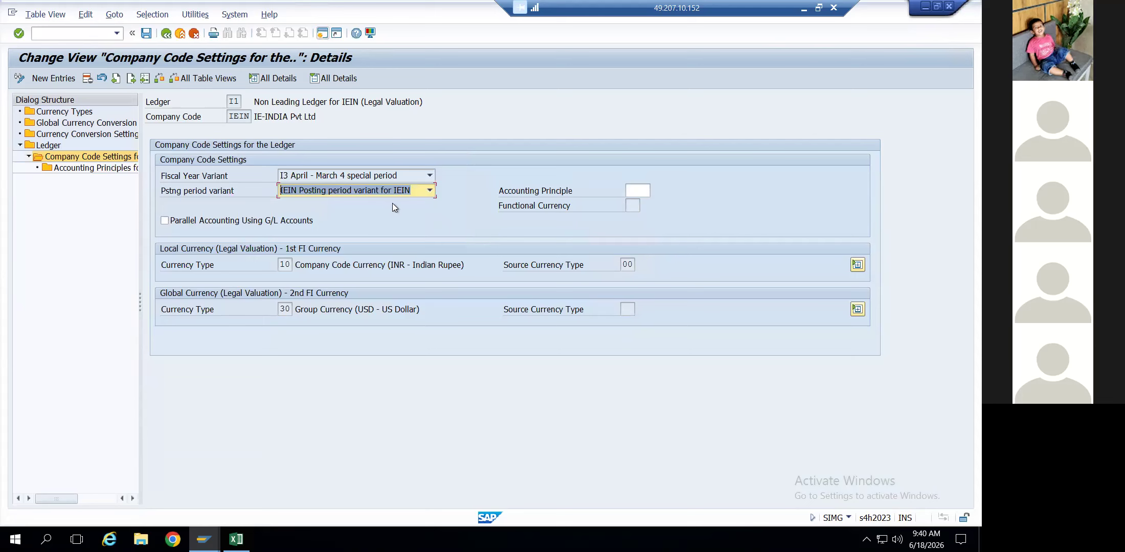
click(408, 196)
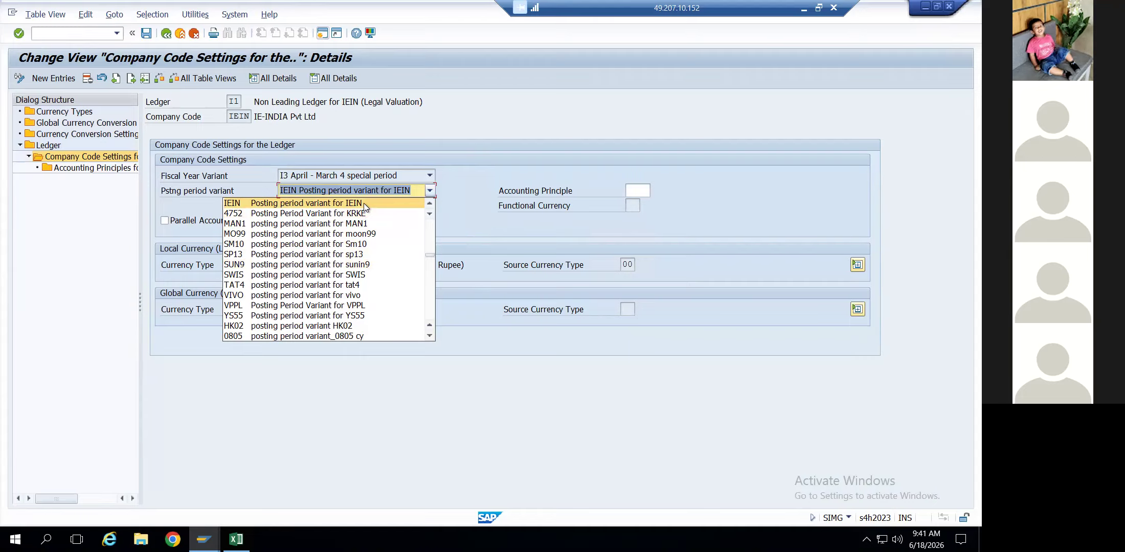
scroll(364, 207, down, 3)
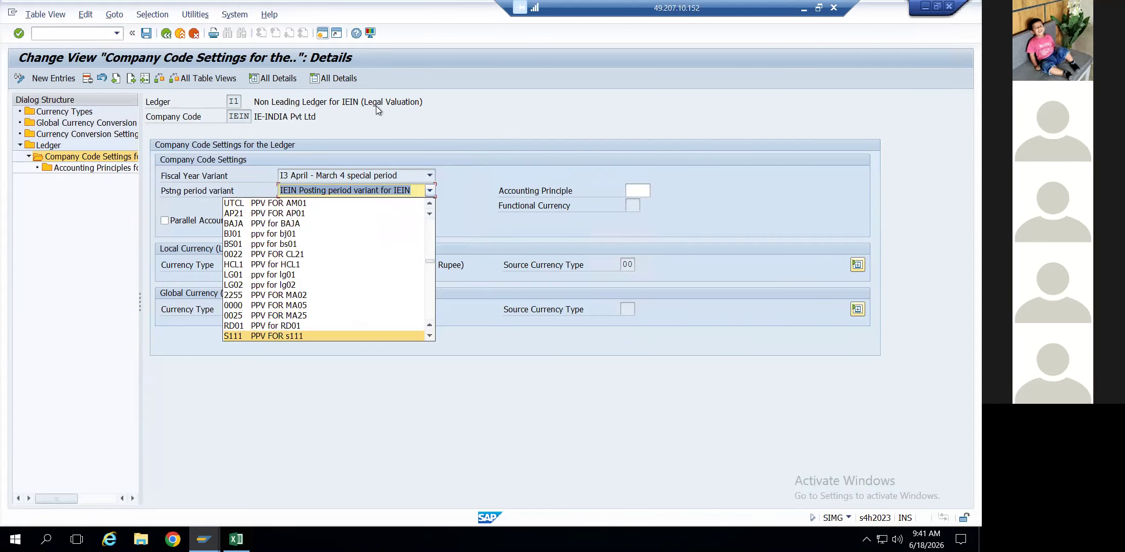
click(160, 55)
click(162, 39)
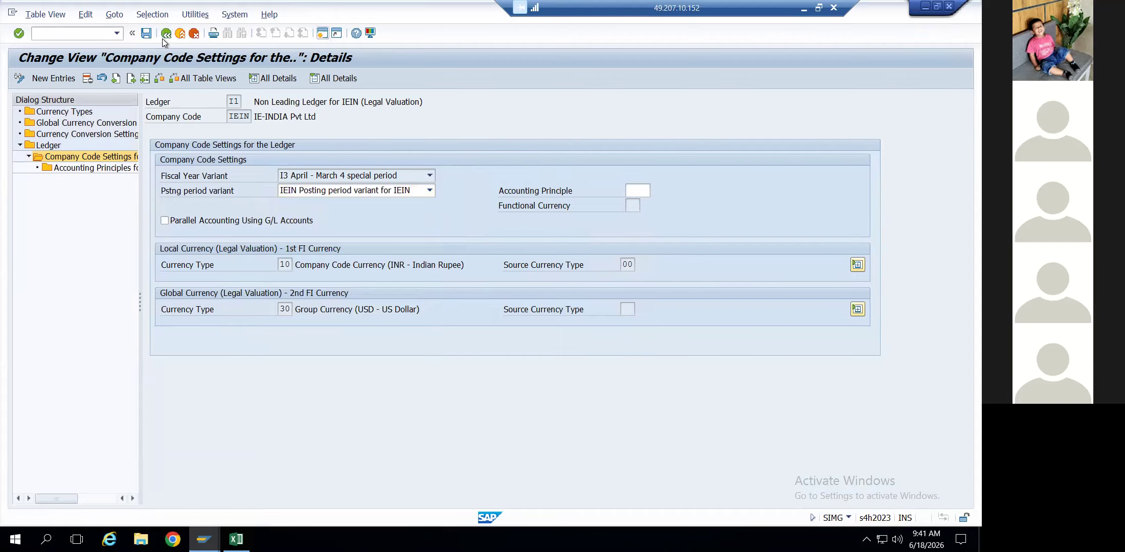
click(122, 266)
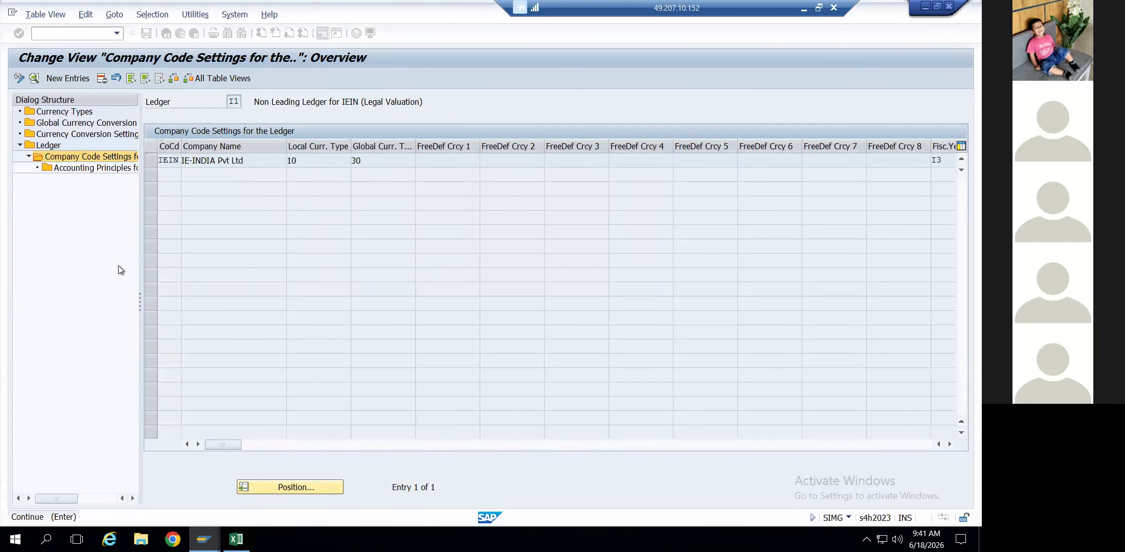
Leave the ledger settings and return to the Customizing: Execute Project screen
click(167, 34)
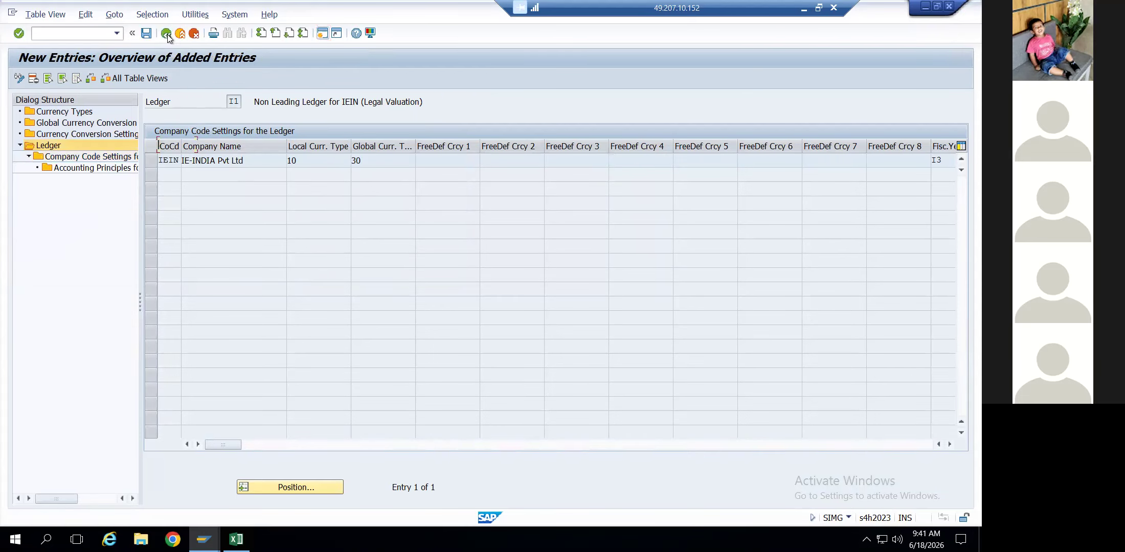
click(167, 33)
click(166, 34)
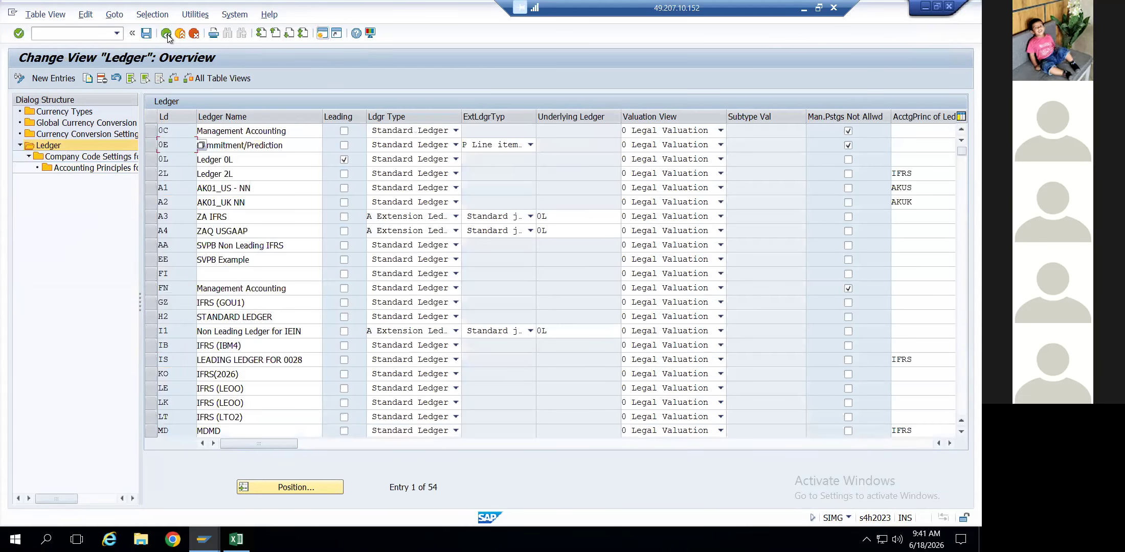
click(166, 33)
click(166, 34)
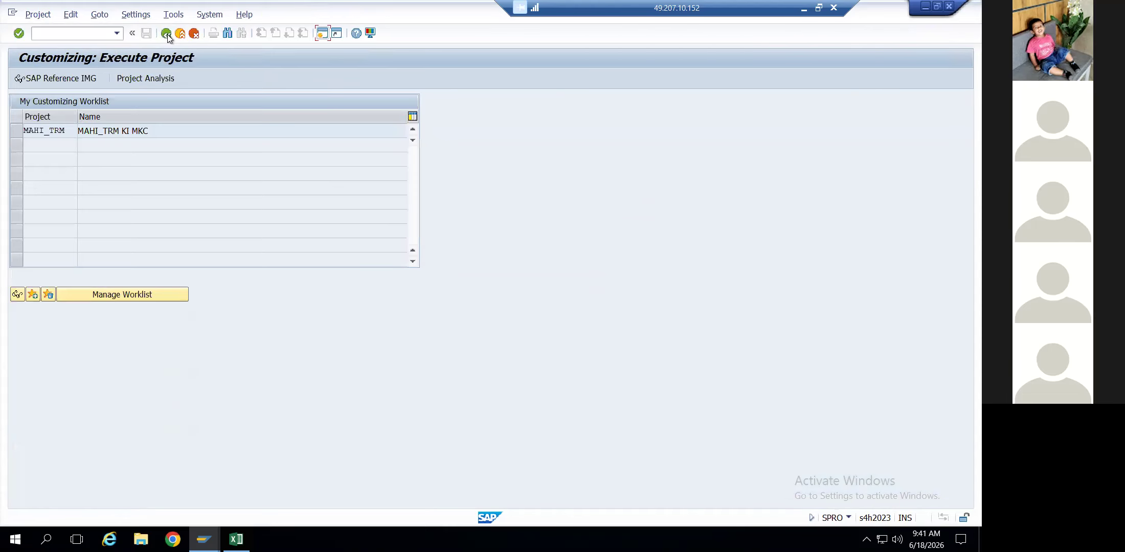
Open the SAP Reference IMG and expand the Financial Accounting node
click(54, 78)
key(Down)
key(Down)
key(Down)
key(Down)
key(Down)
key(Down)
key(Down)
key(Down)
key(Down)
key(Down)
key(Down)
key(Down)
key(Down)
key(Down)
key(Down)
key(Down)
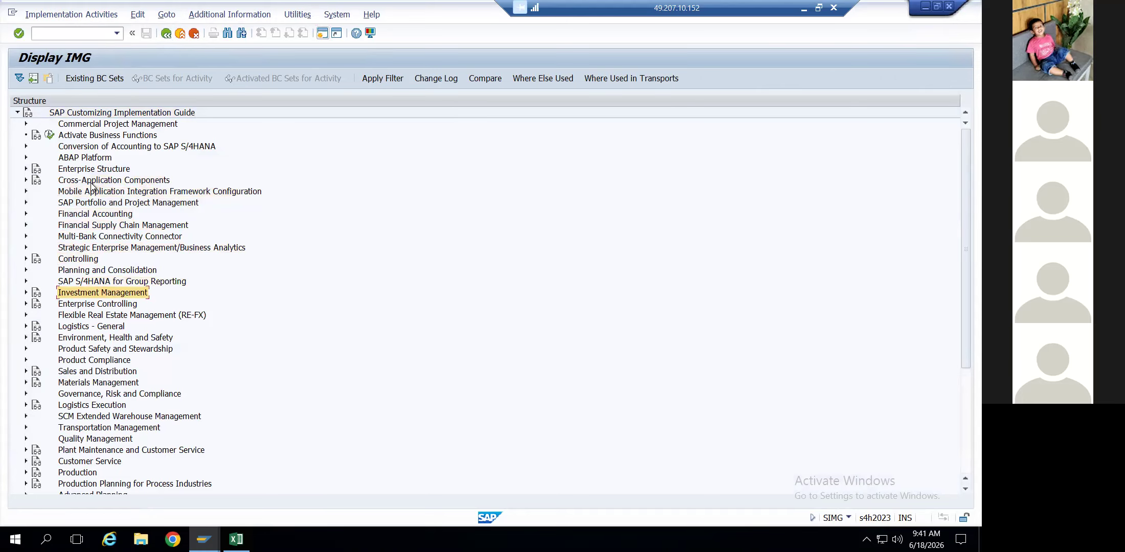
key(Up)
key(Up)
key(Up)
key(Up)
key(Up)
key(Up)
key(Up)
key(Up)
key(Up)
key(Up)
key(Up)
key(Up)
key(Up)
key(Down)
key(Down)
key(Down)
key(Down)
key(Down)
key(Down)
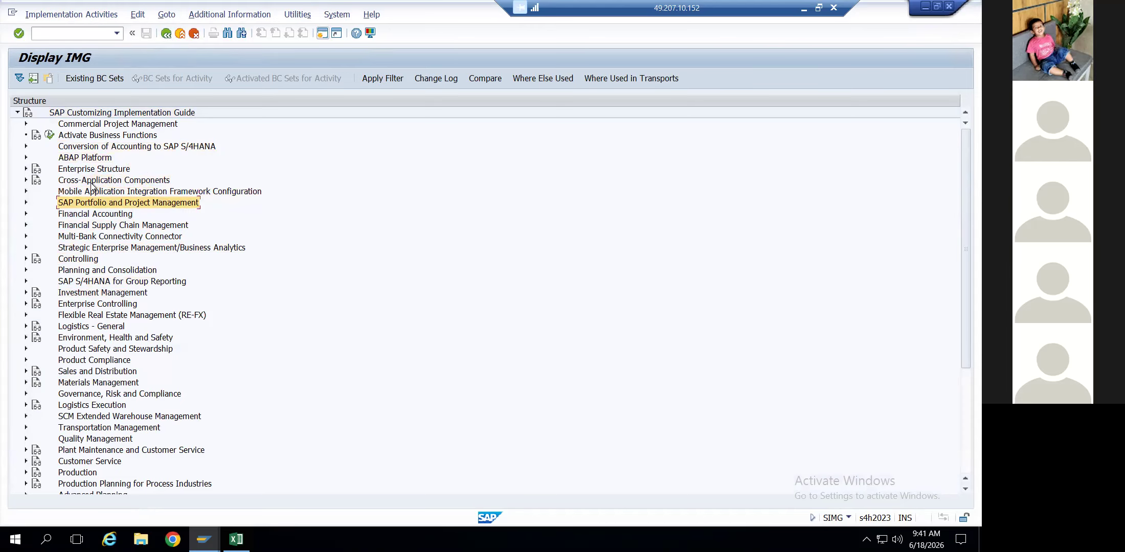
key(Right)
key(Down)
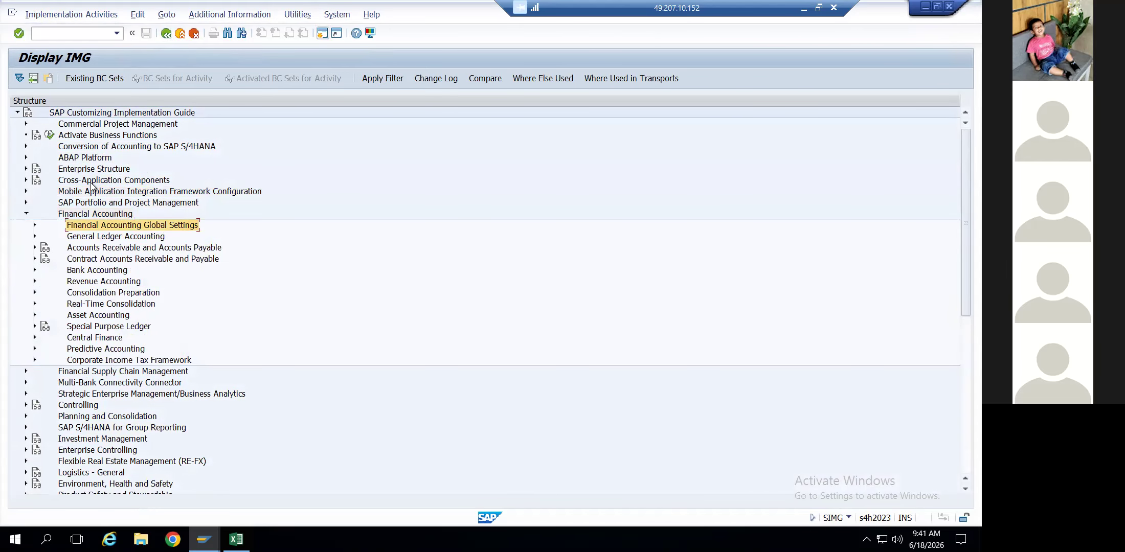
Open Define Settings for Ledgers and Currency Types under Financial Accounting Global Settings, Ledgers, Ledger, and close the consistency check messages
key(Right)
key(Down)
key(Down)
key(Up)
key(Right)
key(Down)
key(Down)
click(91, 183)
key(Down)
key(Down)
key(Down)
key(Down)
key(Down)
key(Down)
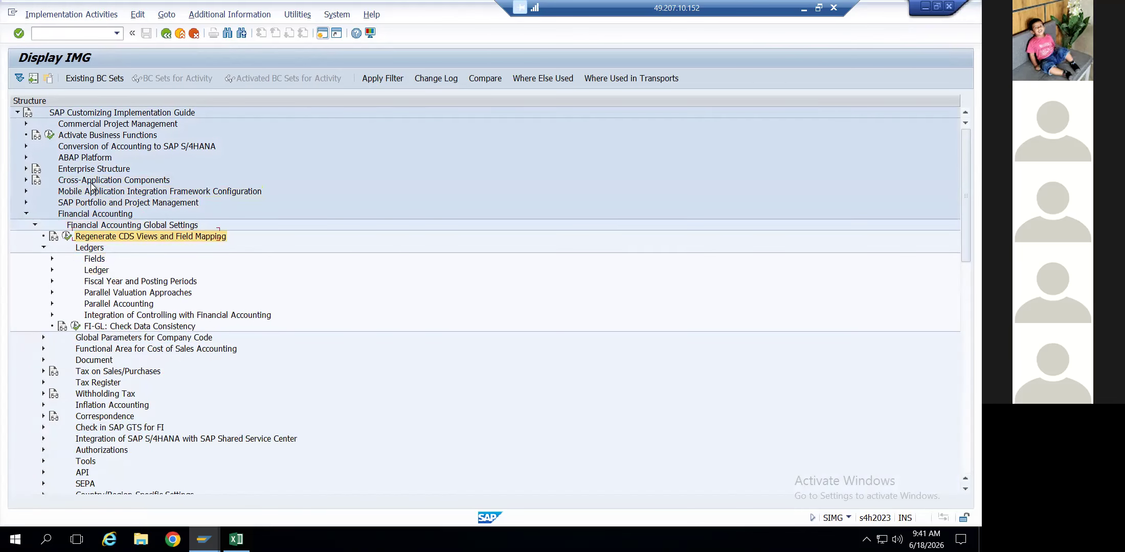
key(Right)
key(Down)
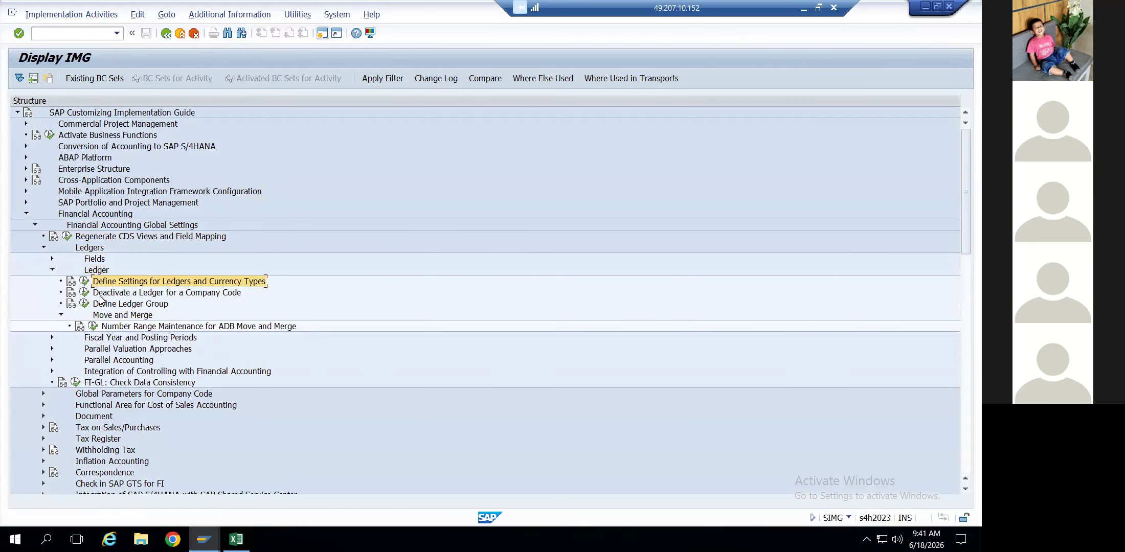
click(84, 282)
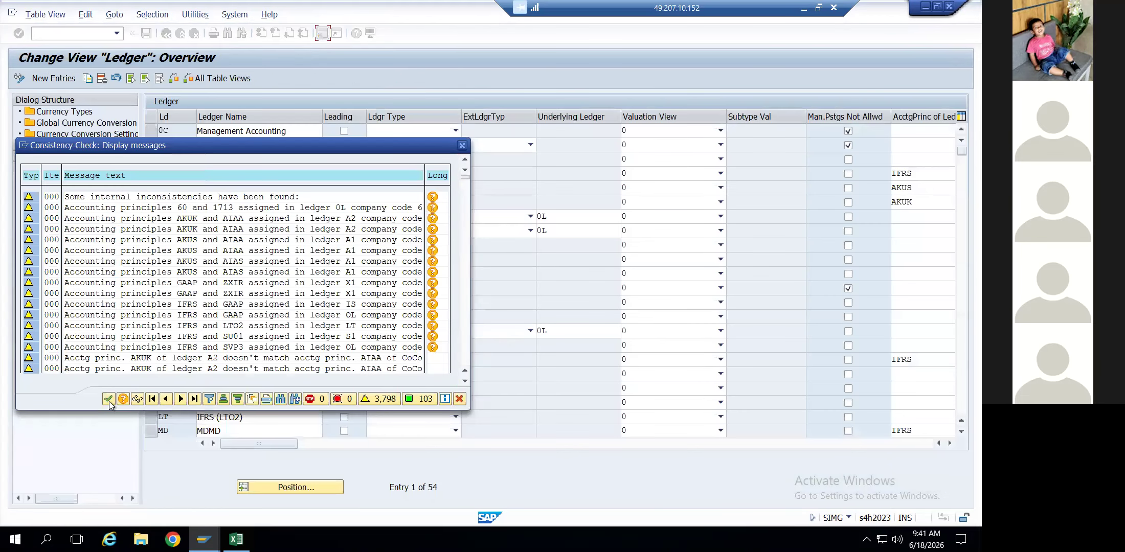
click(109, 401)
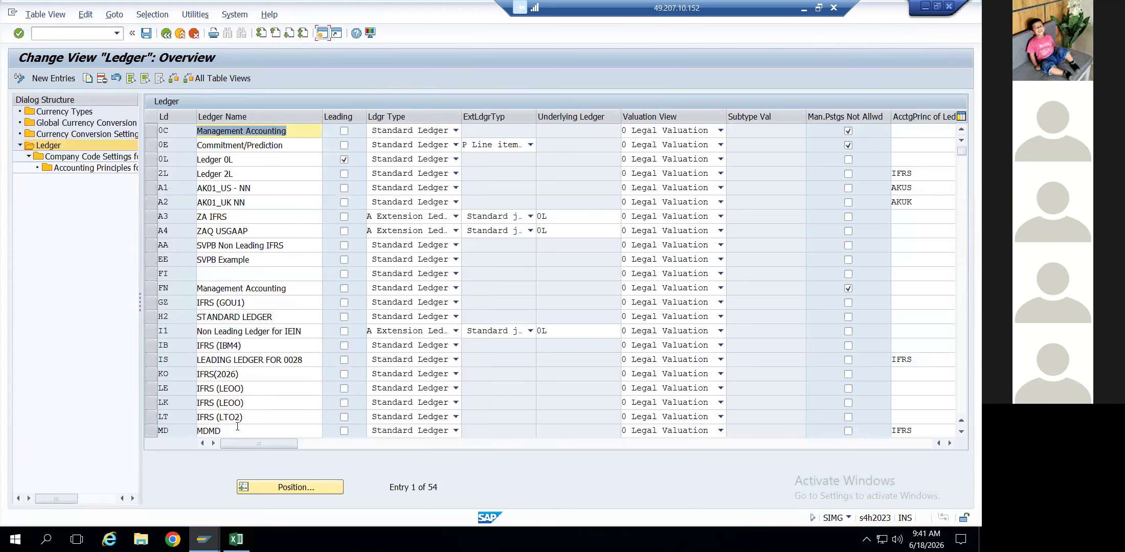
Locate ledger I1 in the ledger overview and select its row
click(277, 487)
text(I1)
key(Return)
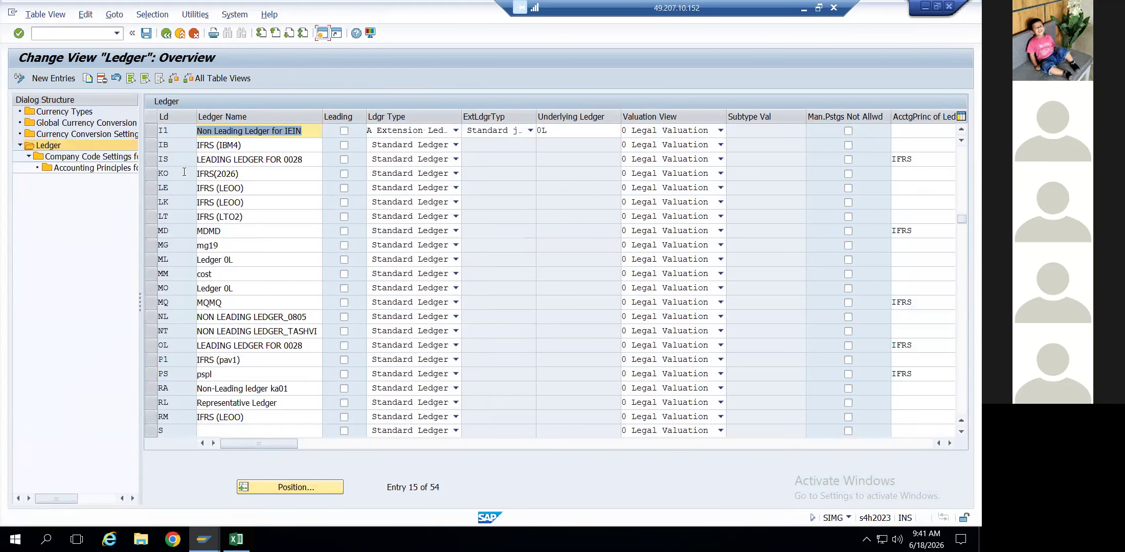
click(152, 134)
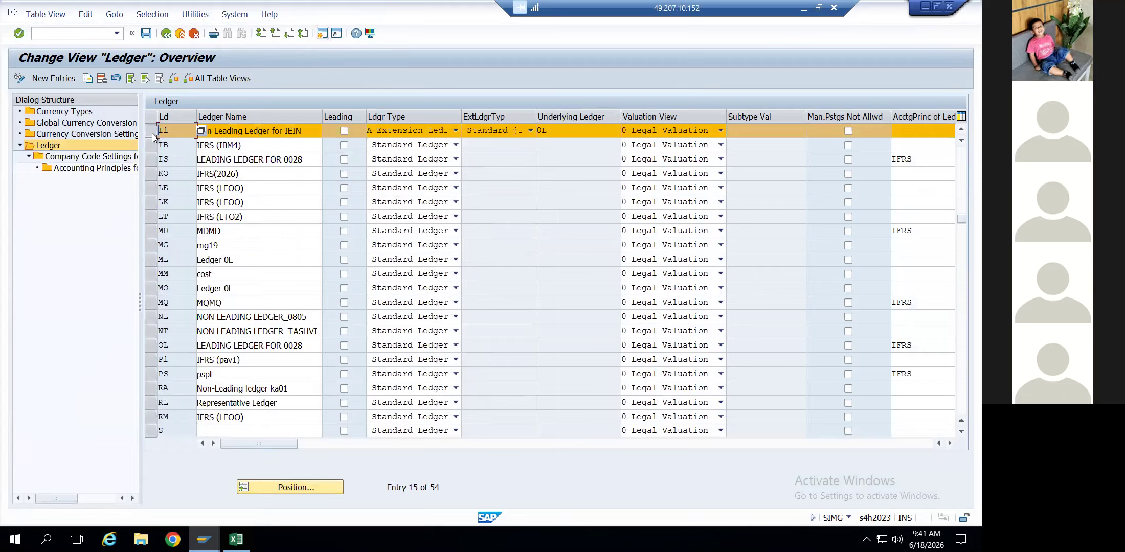
Try to set the accounting principle of ledger I1 to IERS, and discard the entry
click(949, 443)
click(949, 443)
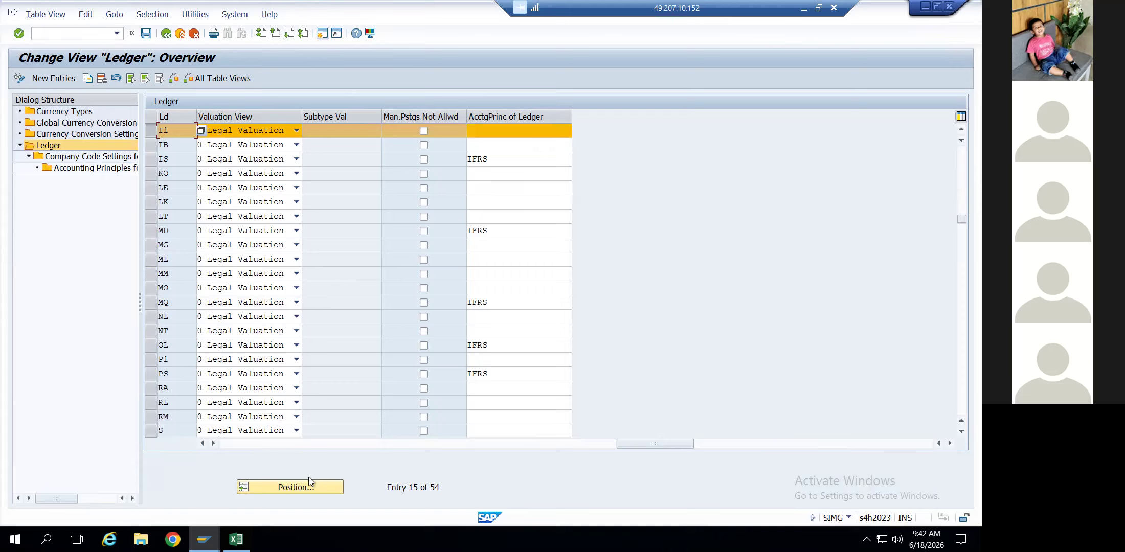
click(522, 137)
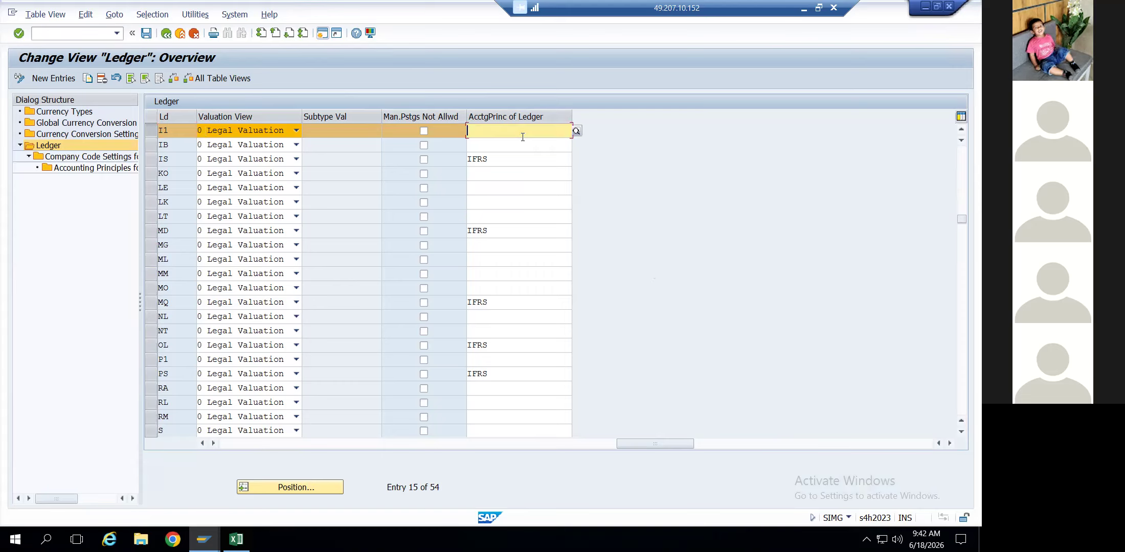
text(IFRS)
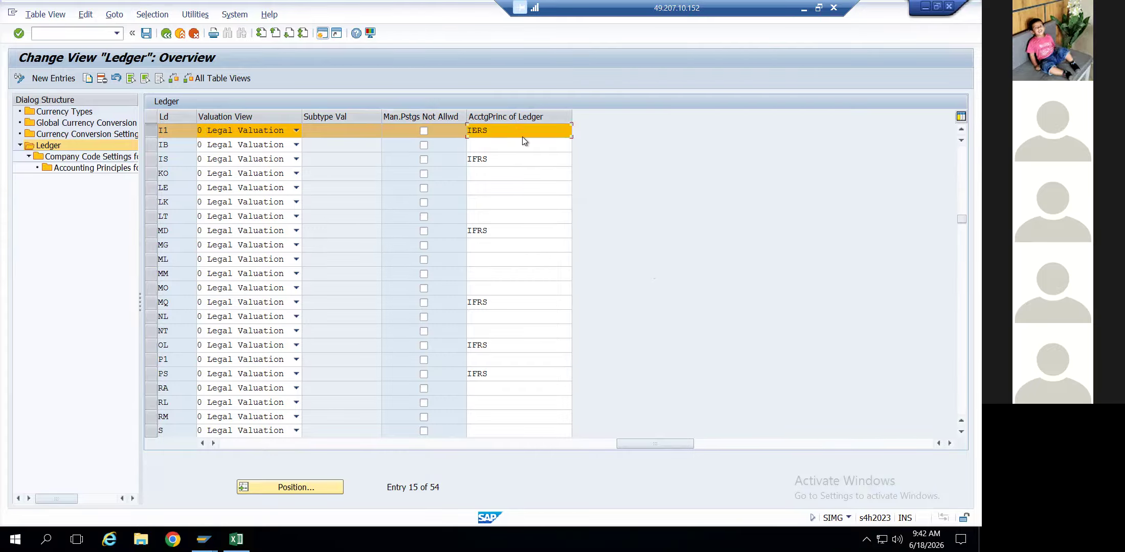
key(Return)
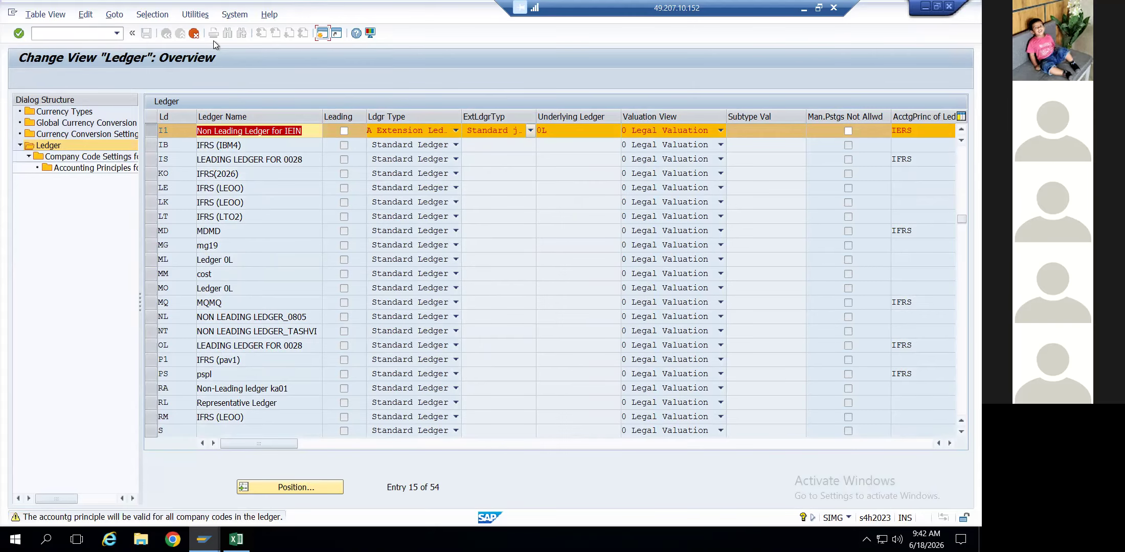
click(194, 33)
click(196, 240)
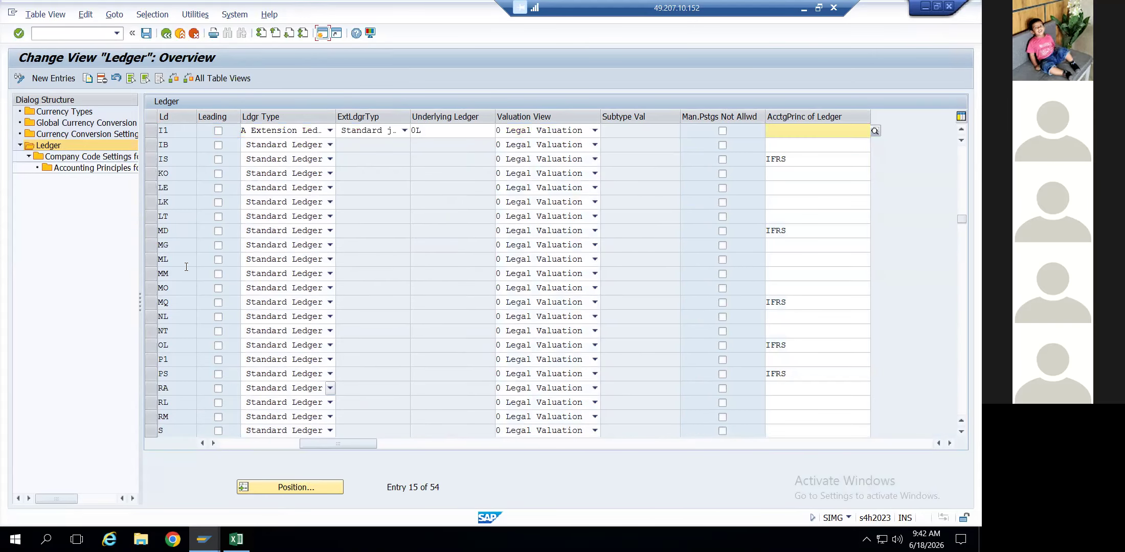
Open the company code settings of ledger I1 for IEIN and set the posting period variant to IEUS
click(151, 134)
double_click(101, 157)
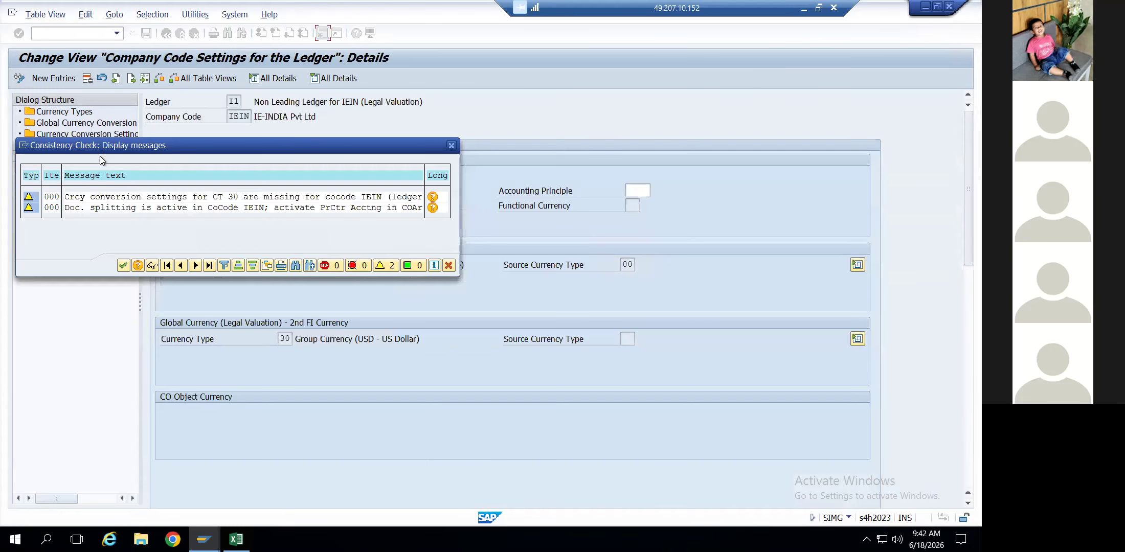
key(Return)
click(418, 193)
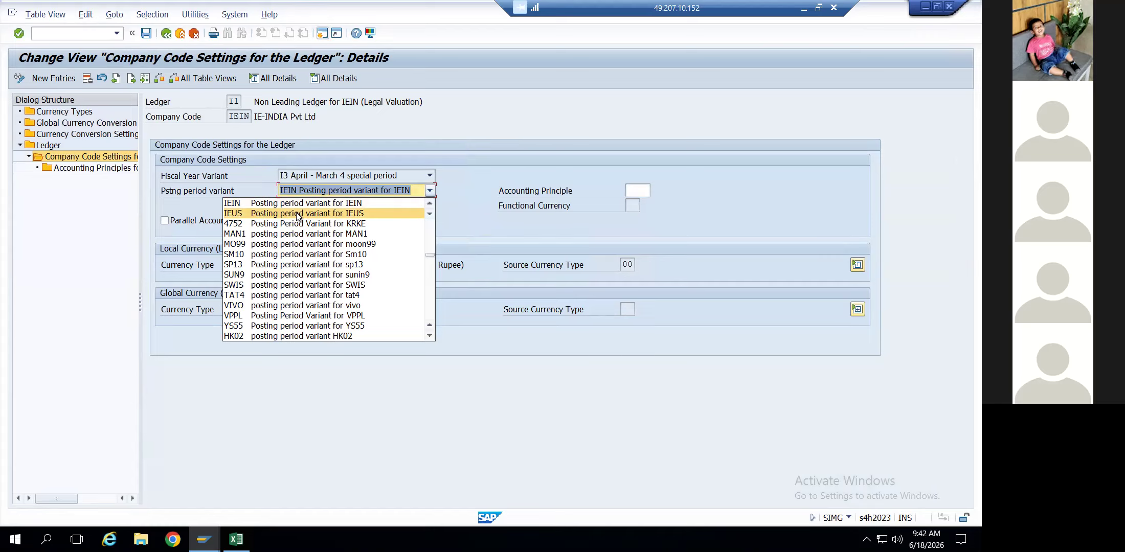
click(298, 214)
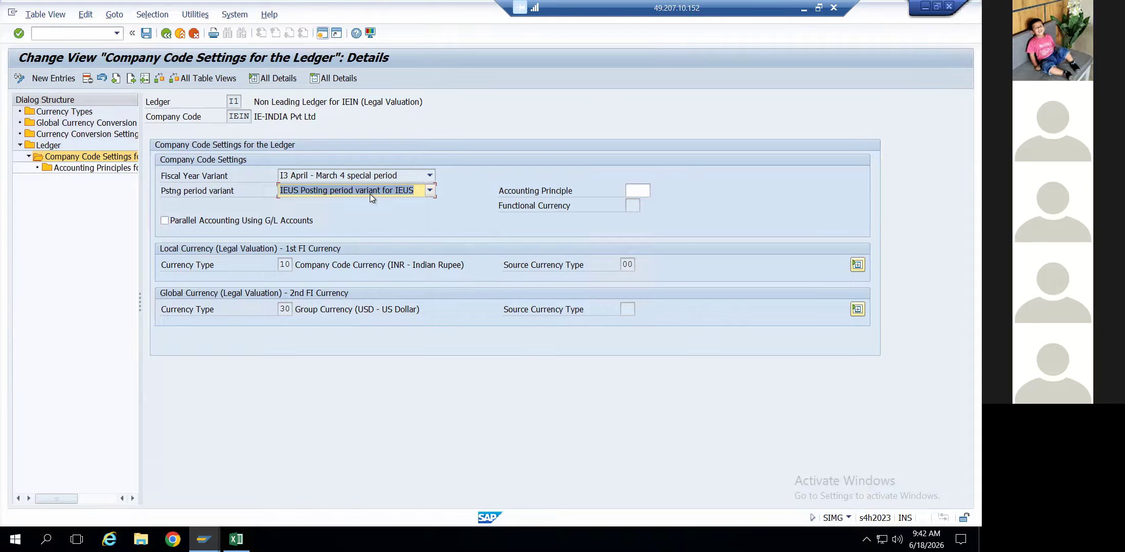
Switch to the implementation guide session and view the fiscal year variant assignments and the defined posting period variants
key(alt+Tab)
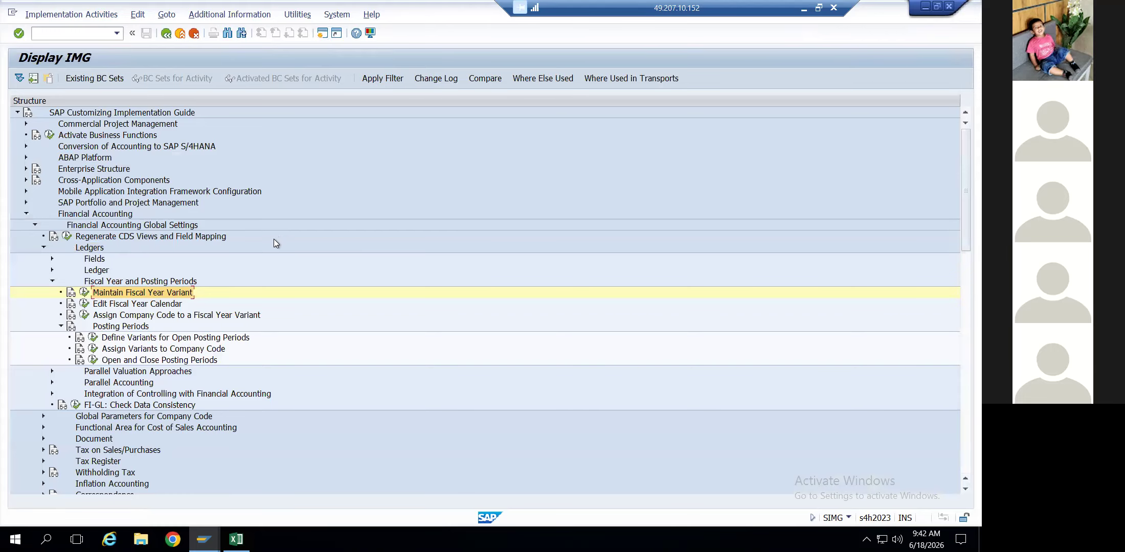
click(133, 303)
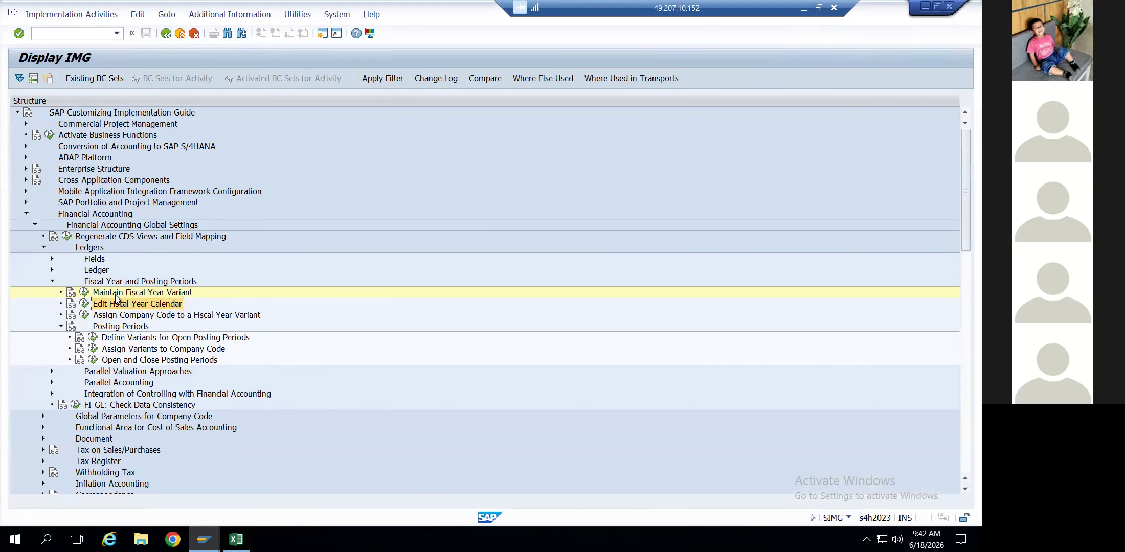
click(85, 316)
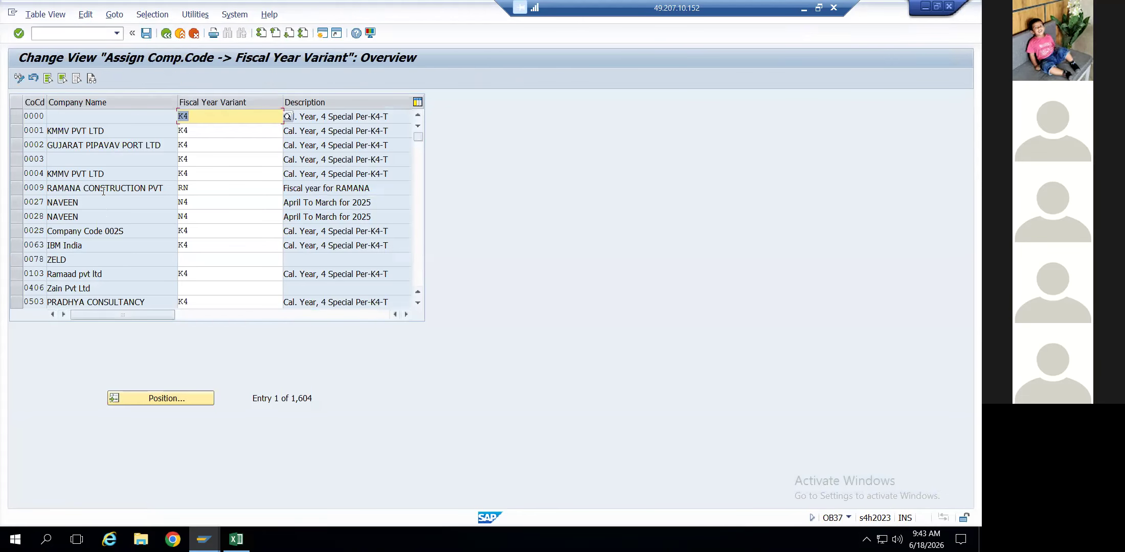
click(167, 35)
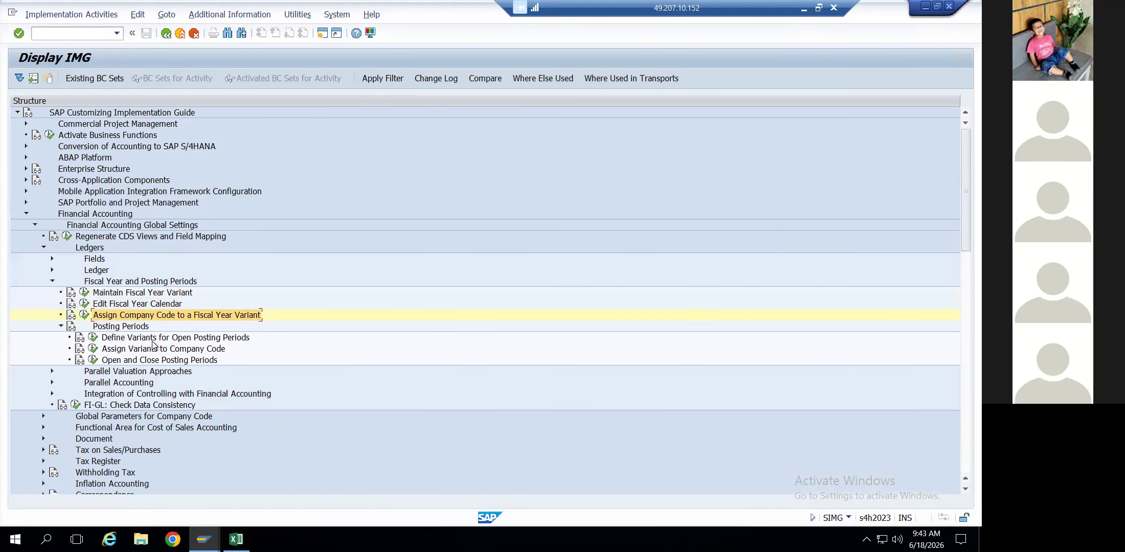
click(93, 337)
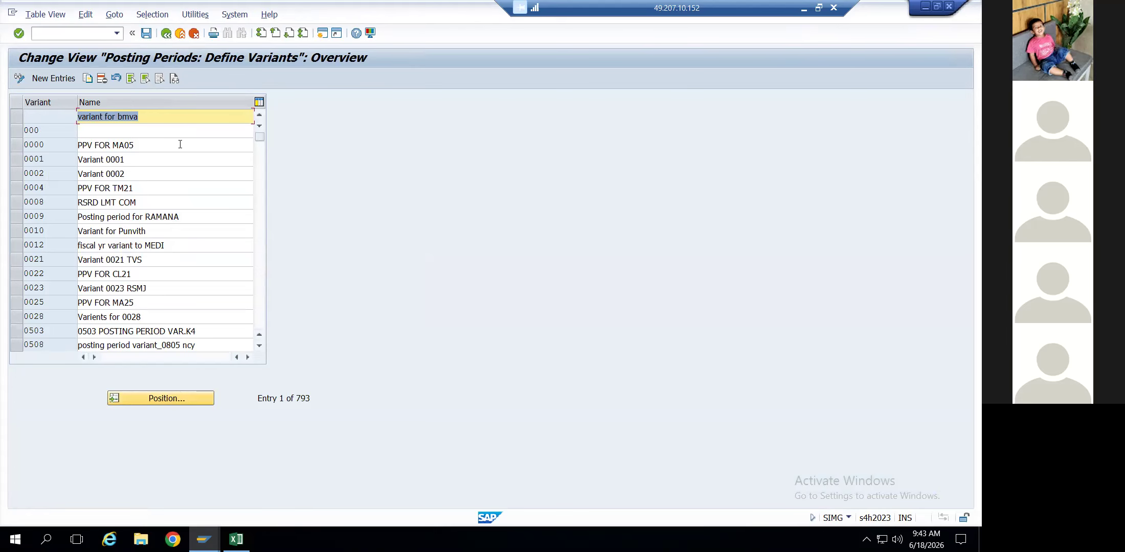
click(167, 38)
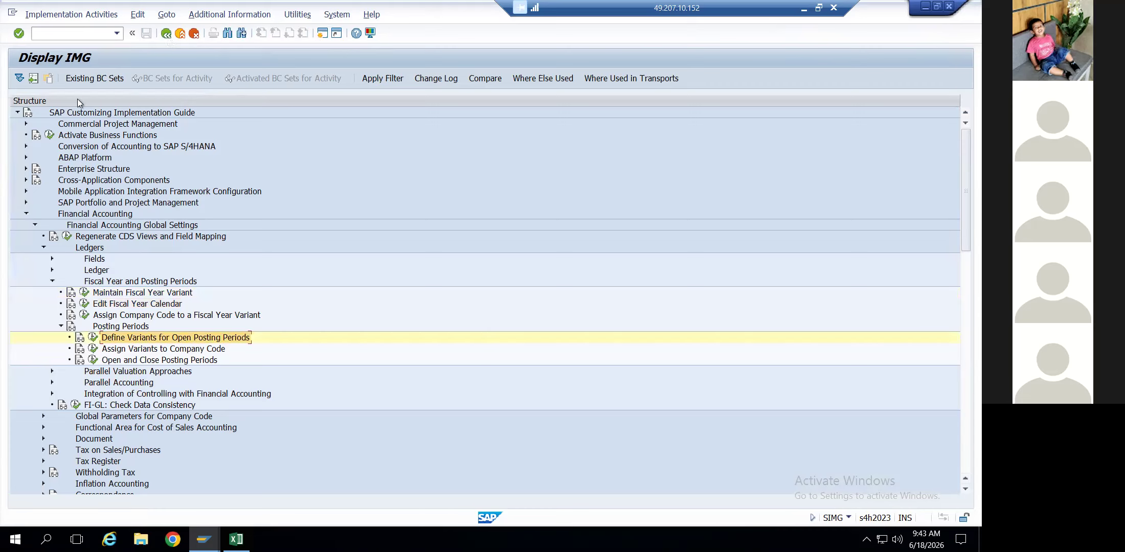
Look up company code IEIN in the posting period variant assignments of transaction OBBP, and leave the view
click(72, 34)
text(/nOBBP)
key(Return)
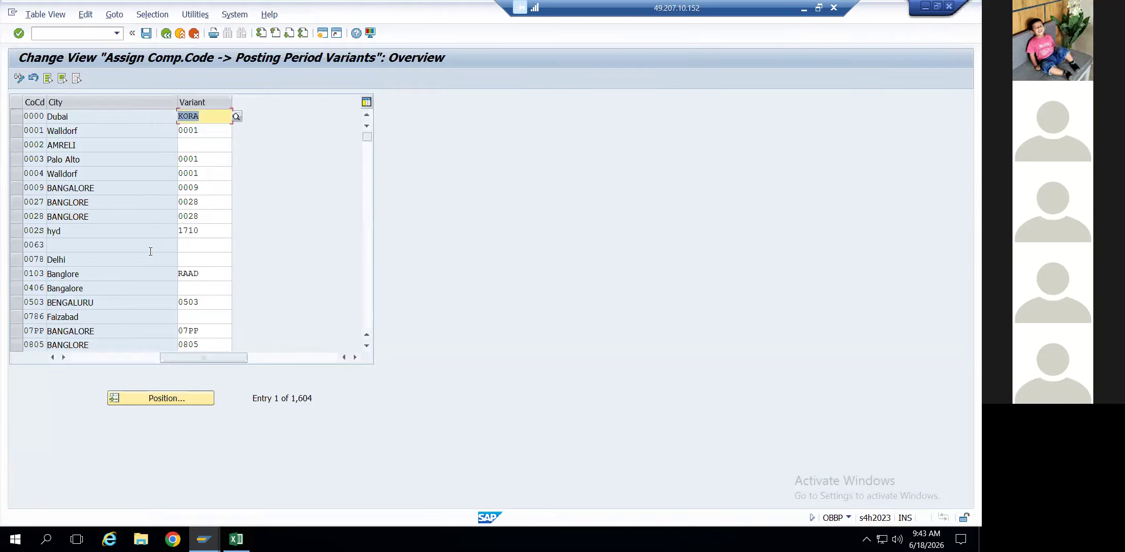
click(153, 395)
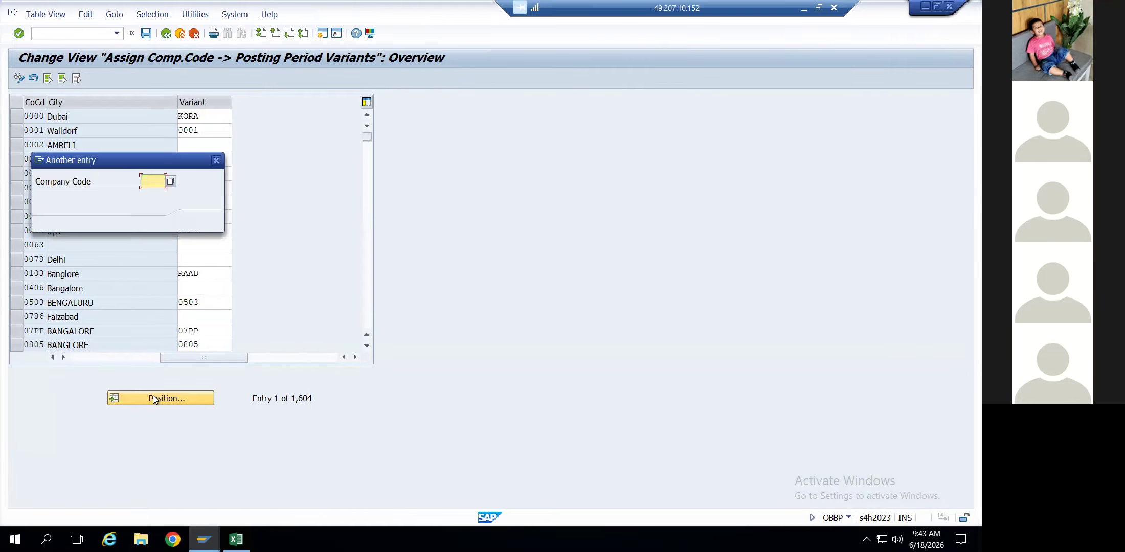
text(I1)
key(Return)
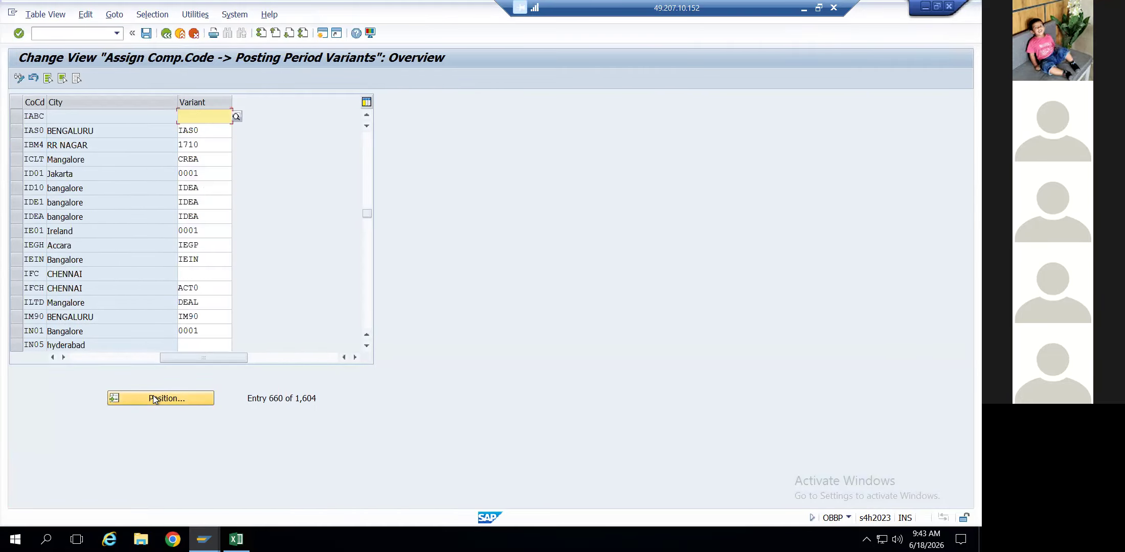
click(170, 398)
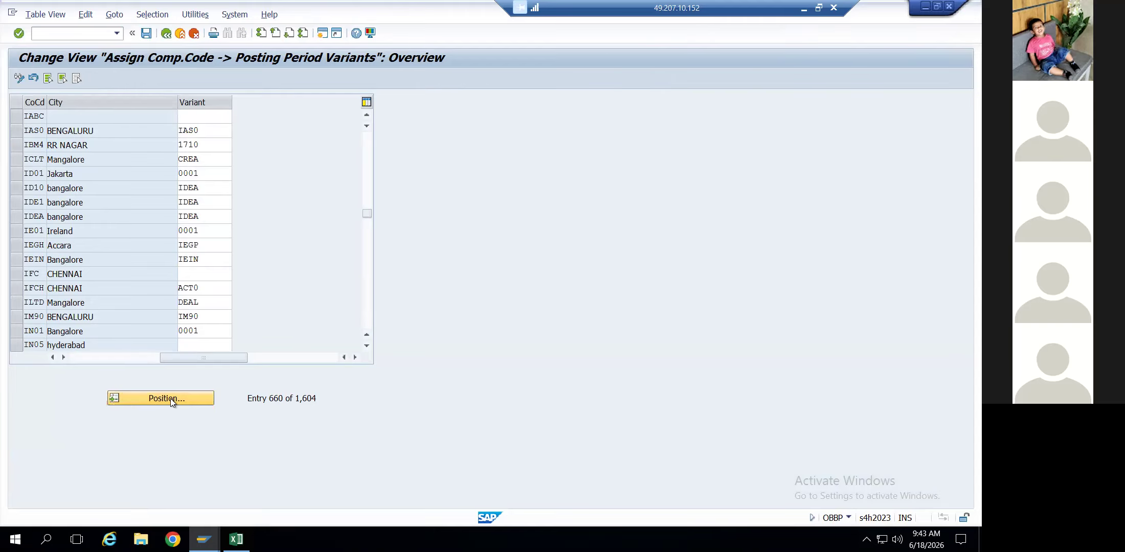
key(Down)
key(Down)
key(Return)
key(Return)
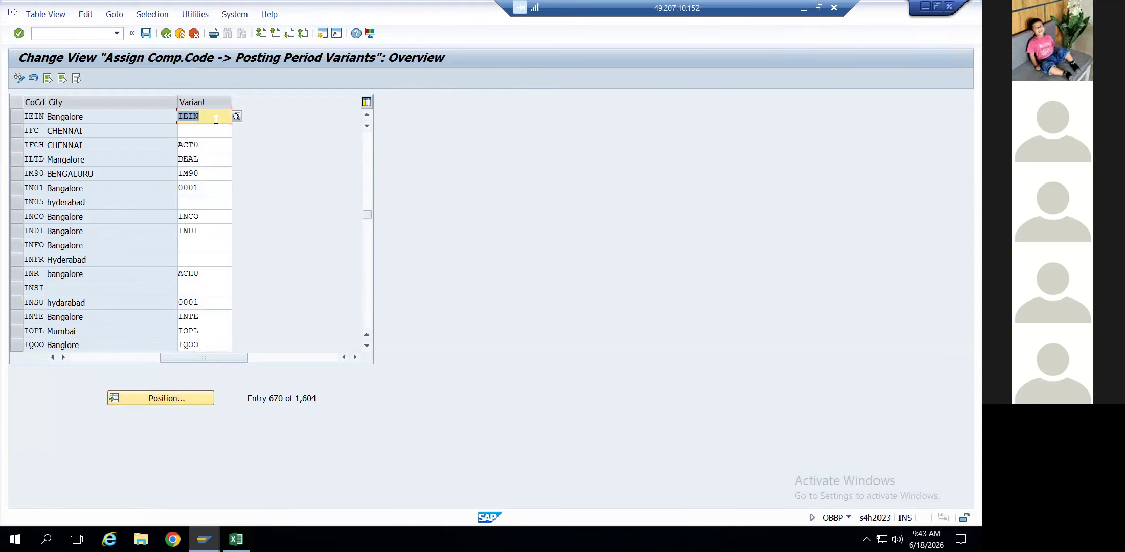
click(168, 36)
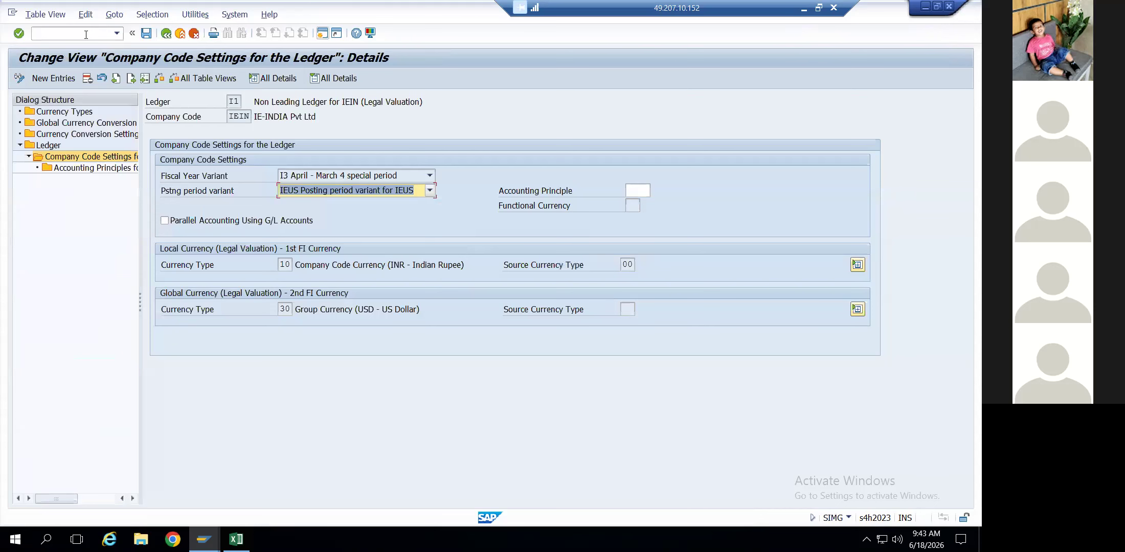
Look up company code IEIN in the fiscal year variant assignments of transaction OB37, and leave the view
click(91, 36)
text(/nob)
text(29)
key(Return)
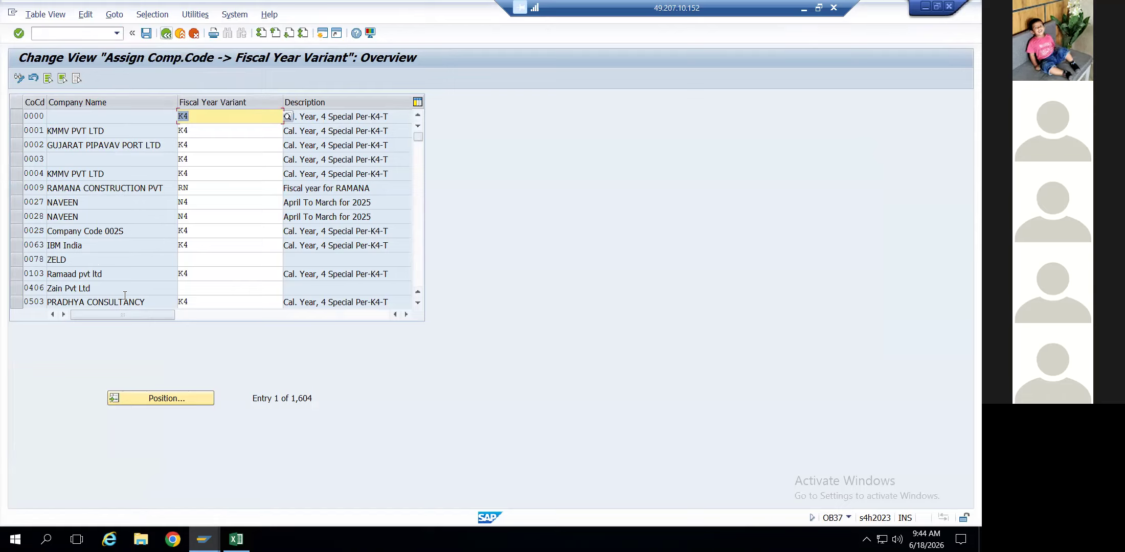
click(161, 400)
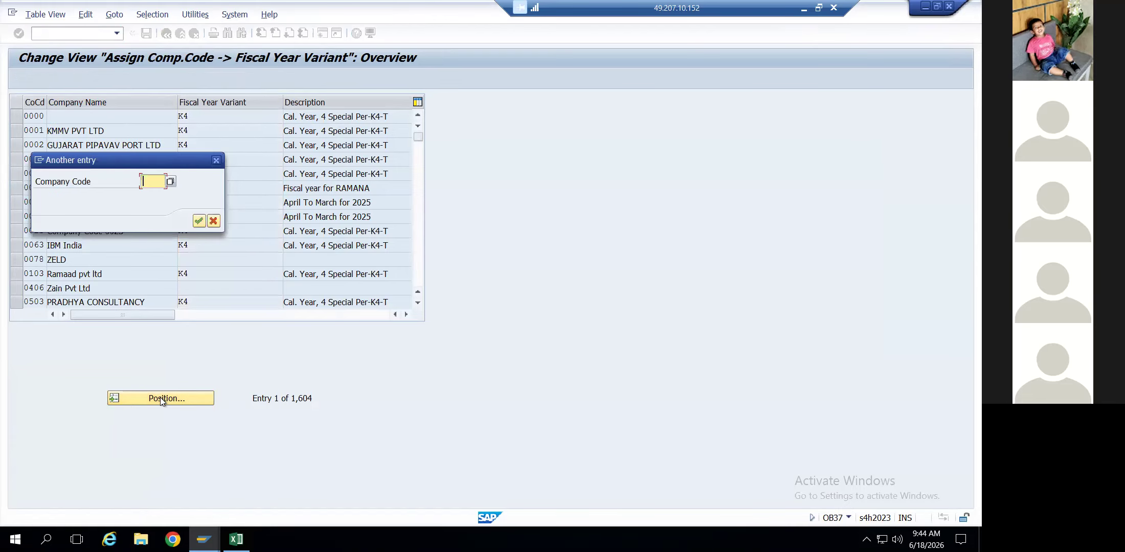
text(i)
key(Down)
key(Return)
key(Return)
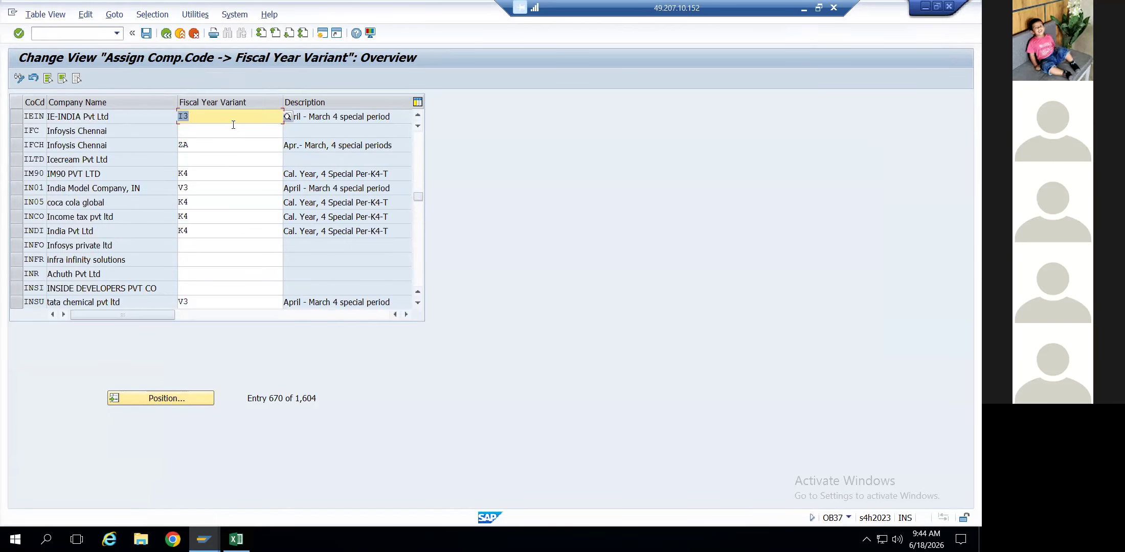
click(162, 35)
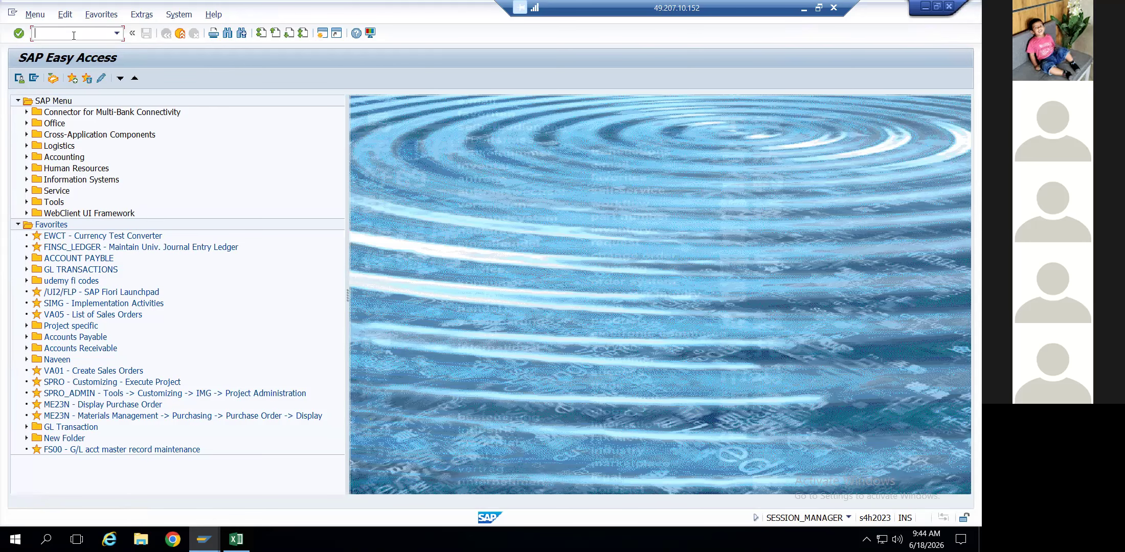
text(Obbp)
key(Return)
click(74, 34)
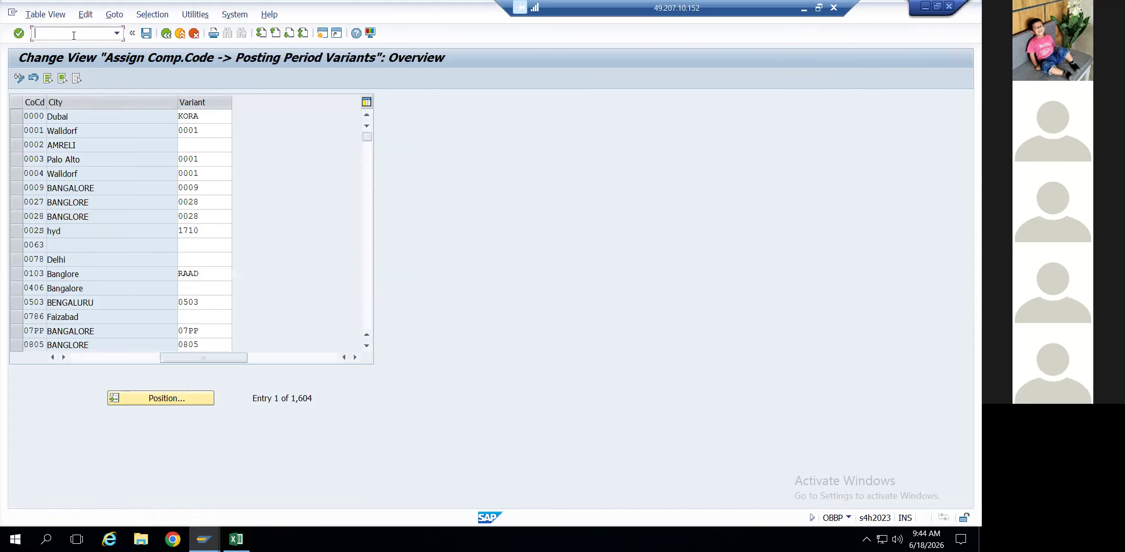
text(/nobb0)
key(Return)
click(73, 35)
text(/nO)
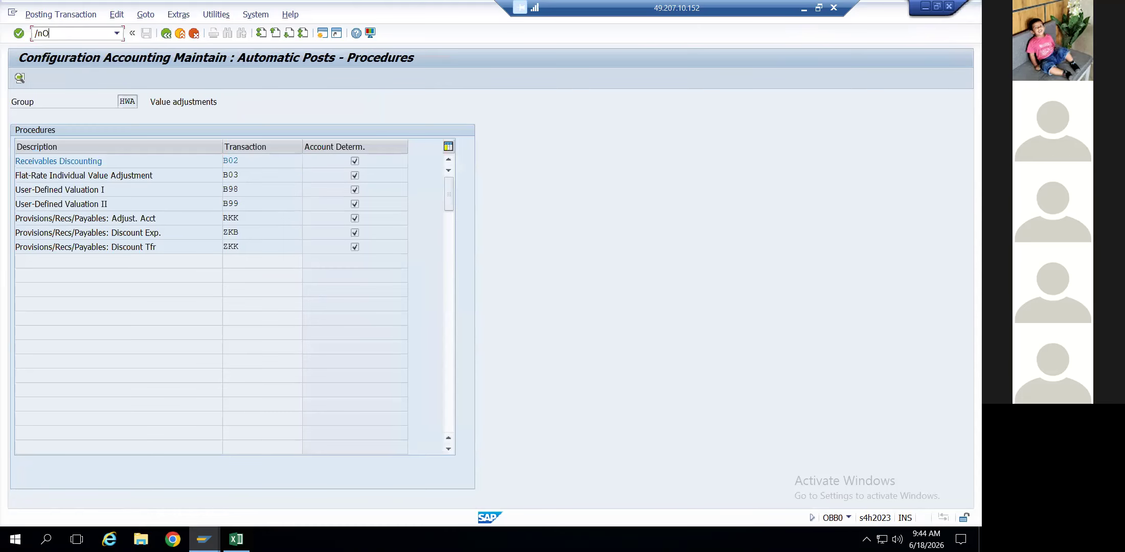
text(BBp)
key(Return)
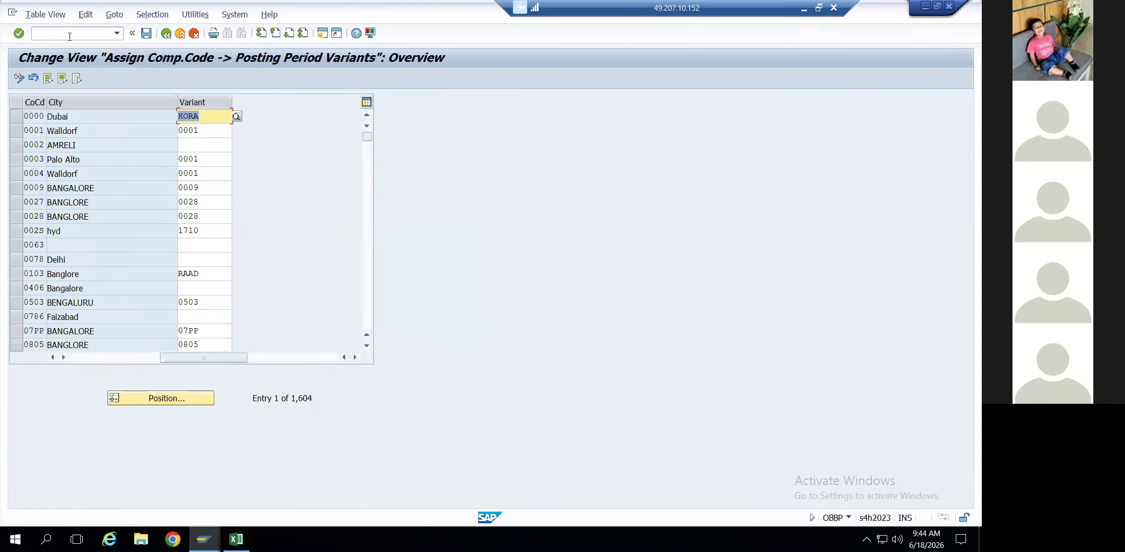
click(166, 35)
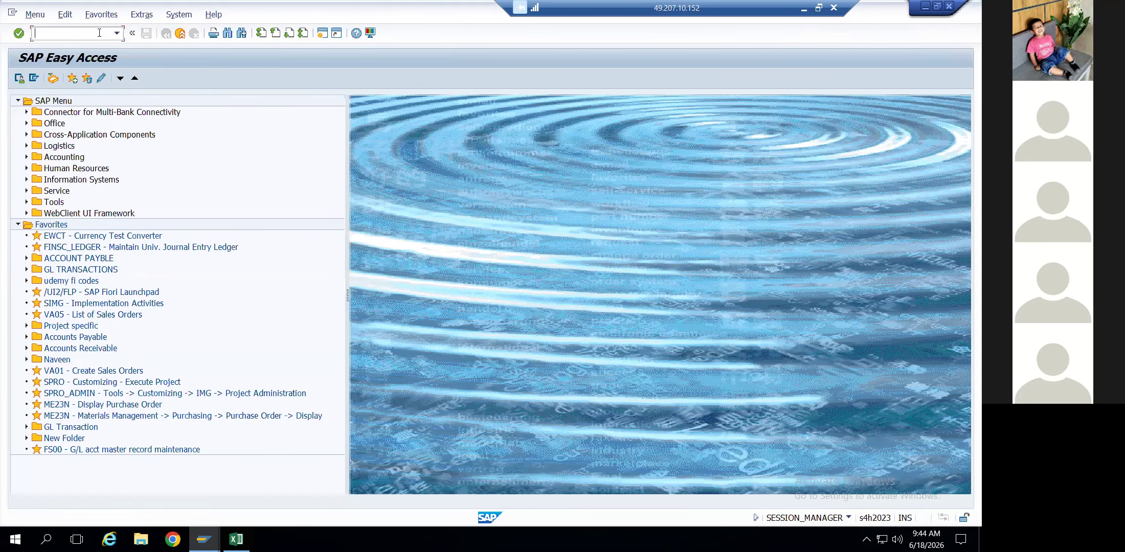
Look up variant IEIN among the posting period variants defined in transaction OBBO
text(/nobb0)
key(Return)
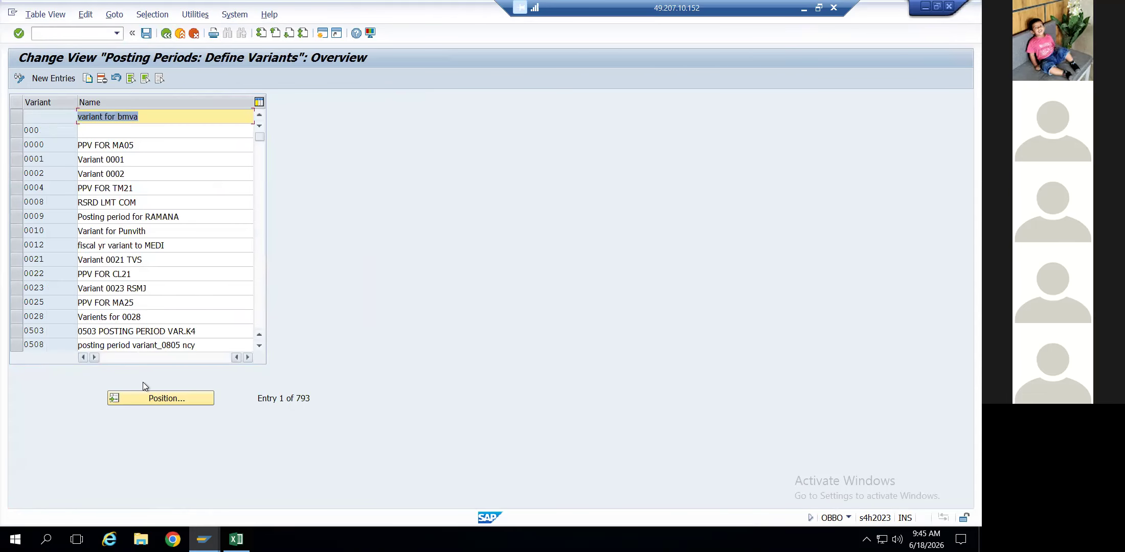
click(146, 399)
key(Down)
key(Return)
key(Return)
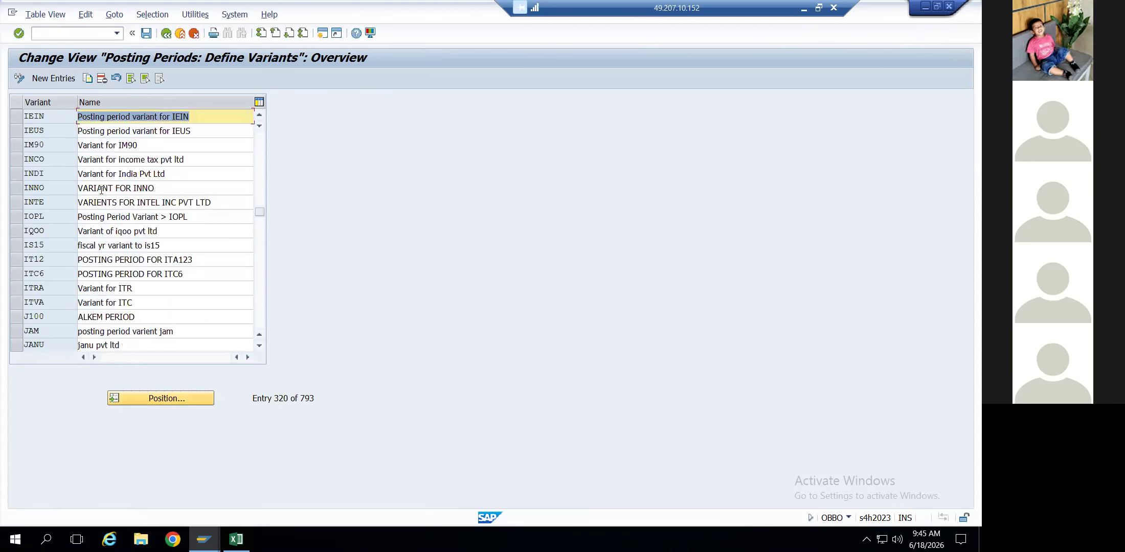
Examine the entries for posting period variants IEIN and IEUS, and leave the view
click(46, 119)
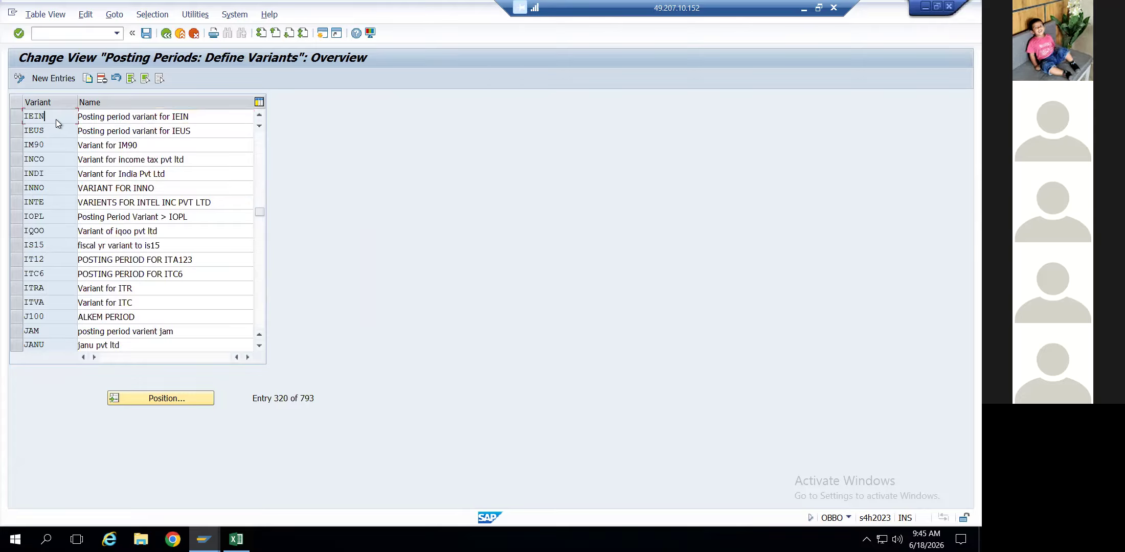
click(17, 122)
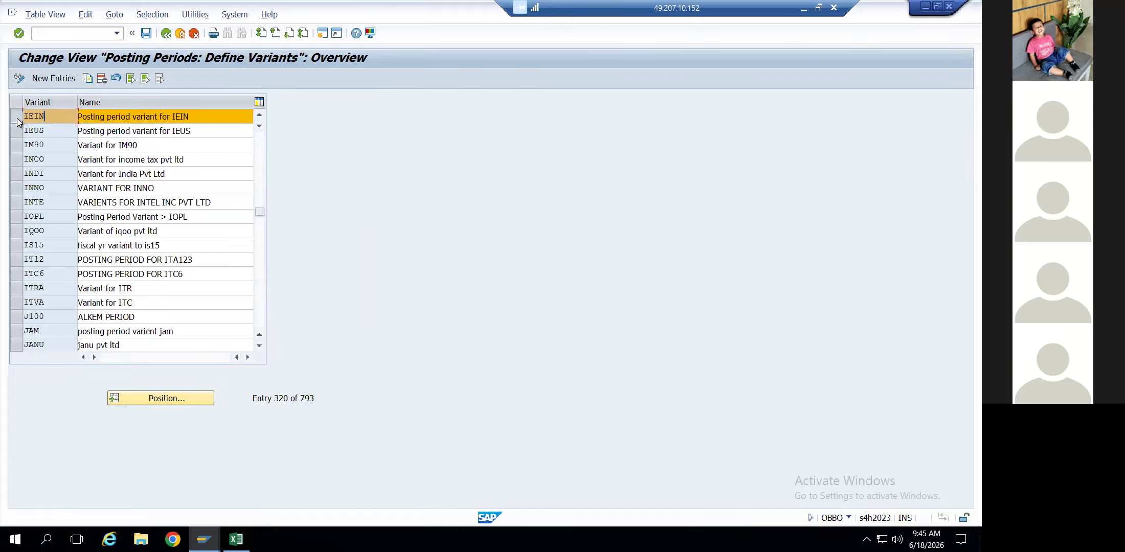
click(17, 121)
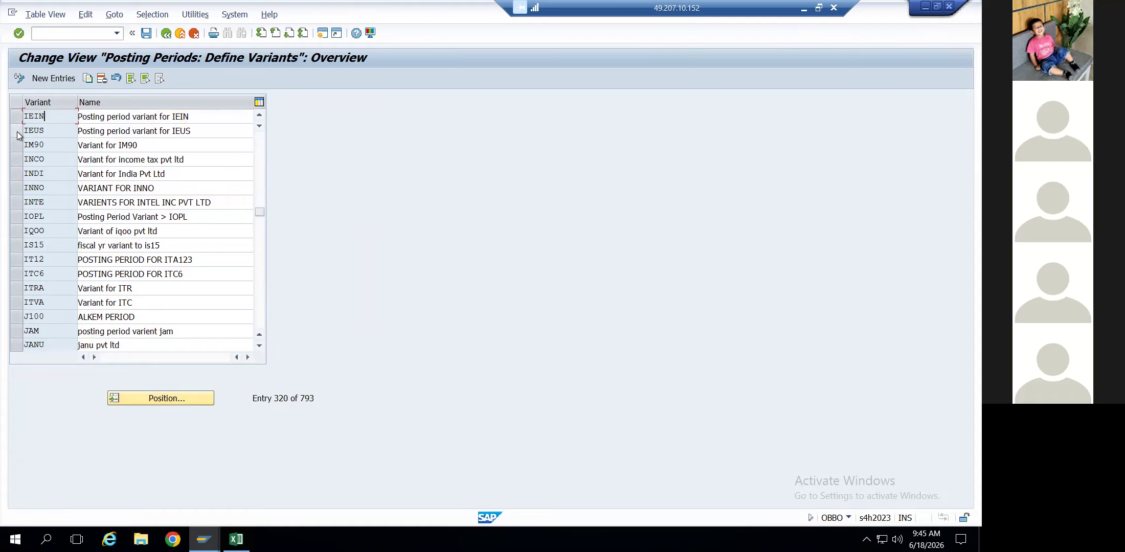
click(16, 132)
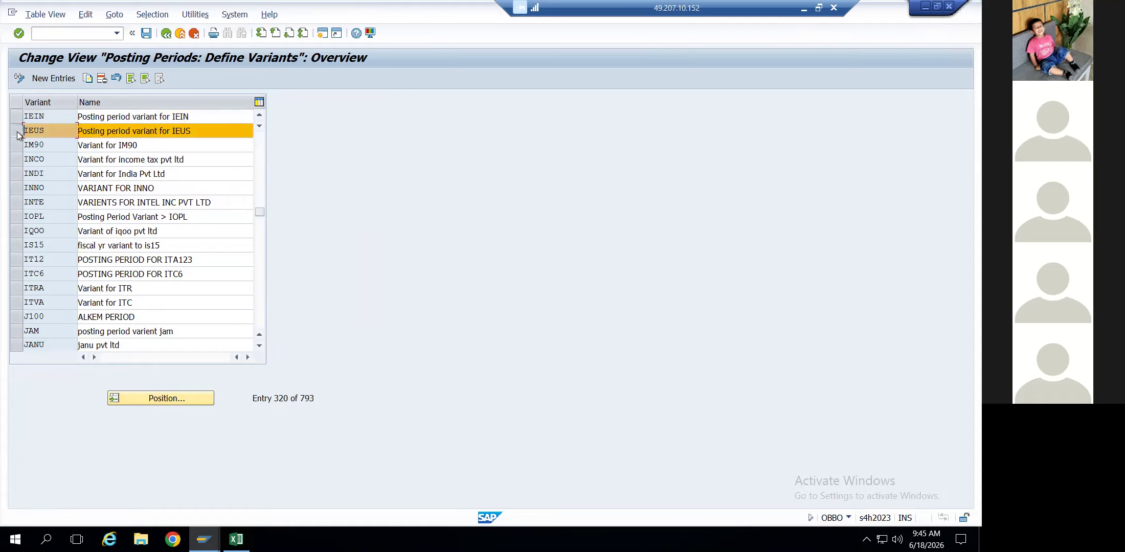
click(150, 131)
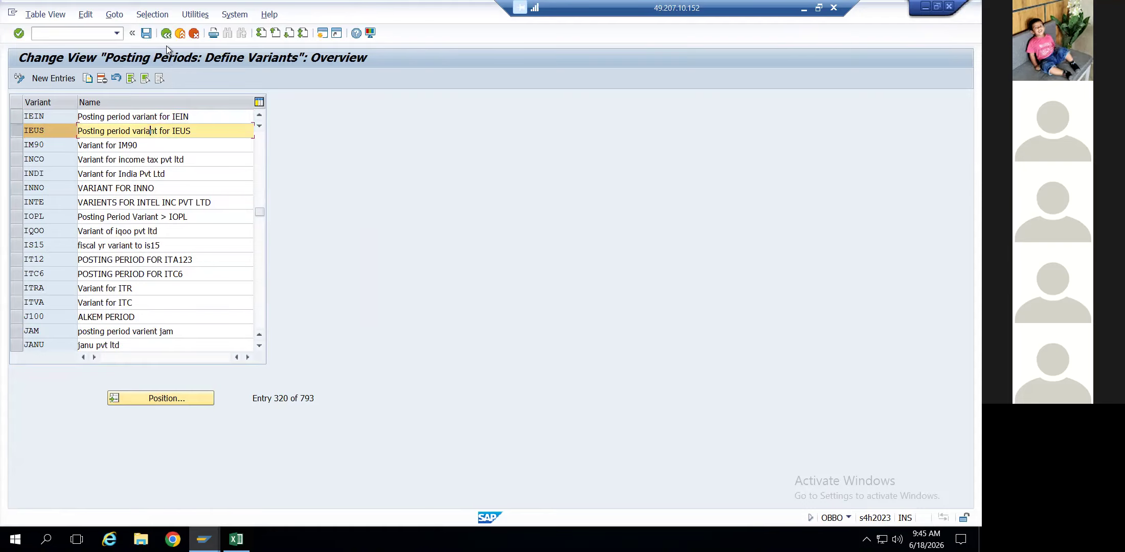
click(165, 37)
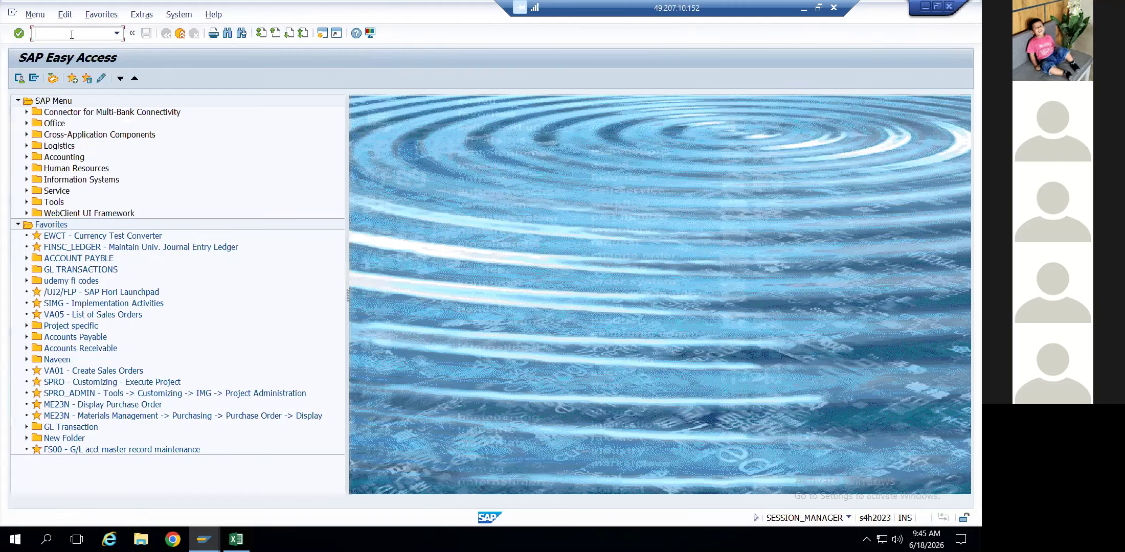
Open the SAP Reference IMG through transaction SPRO and go to the Financial Accounting node
text(SPRO)
key(Return)
click(65, 78)
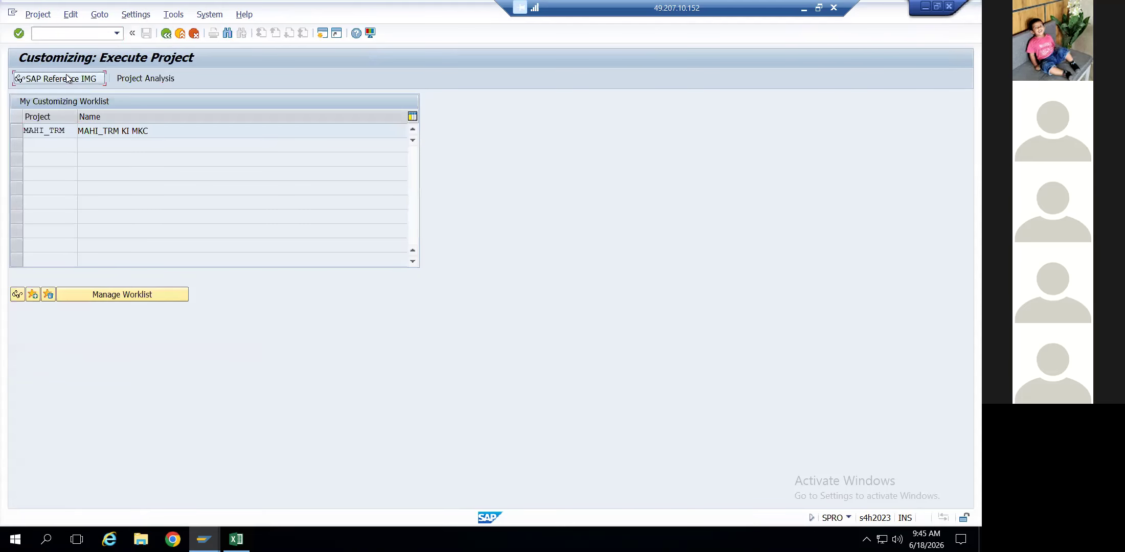
click(72, 136)
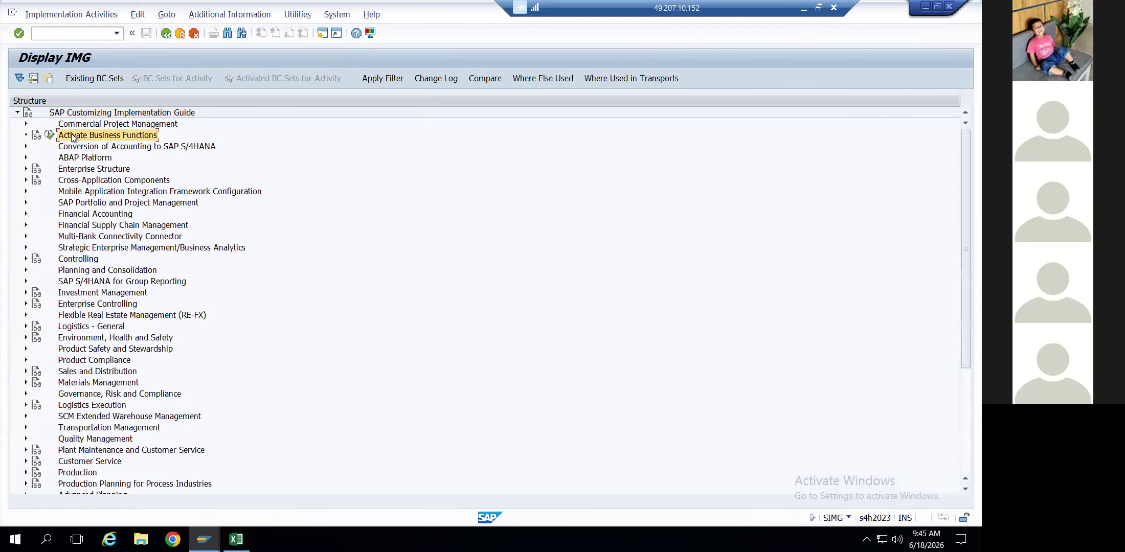
key(Down)
key(Down)
key(Down)
key(Right)
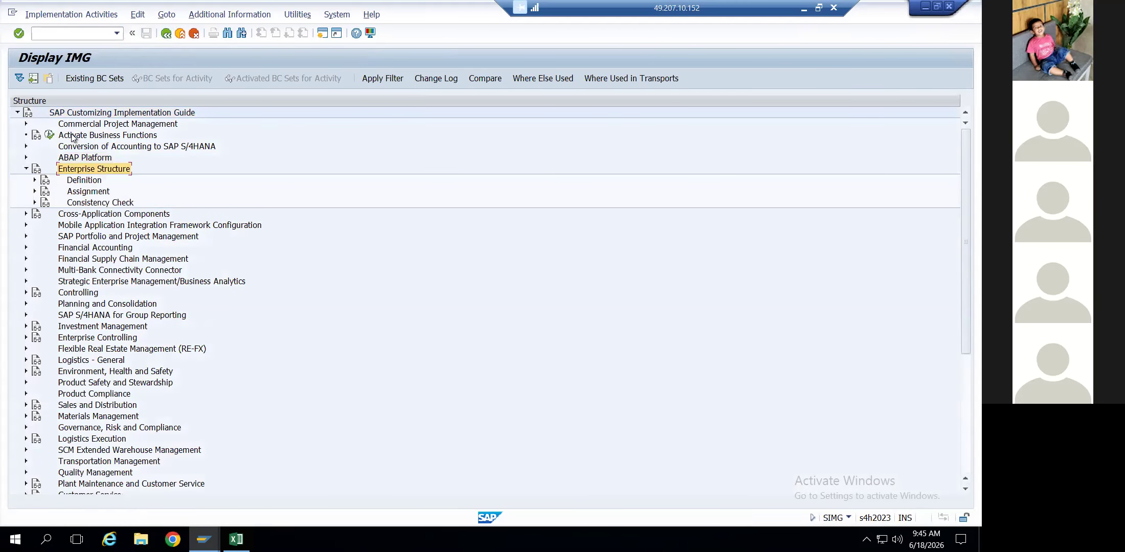
key(Left)
key(Down)
key(Down)
key(Down)
key(Down)
key(Down)
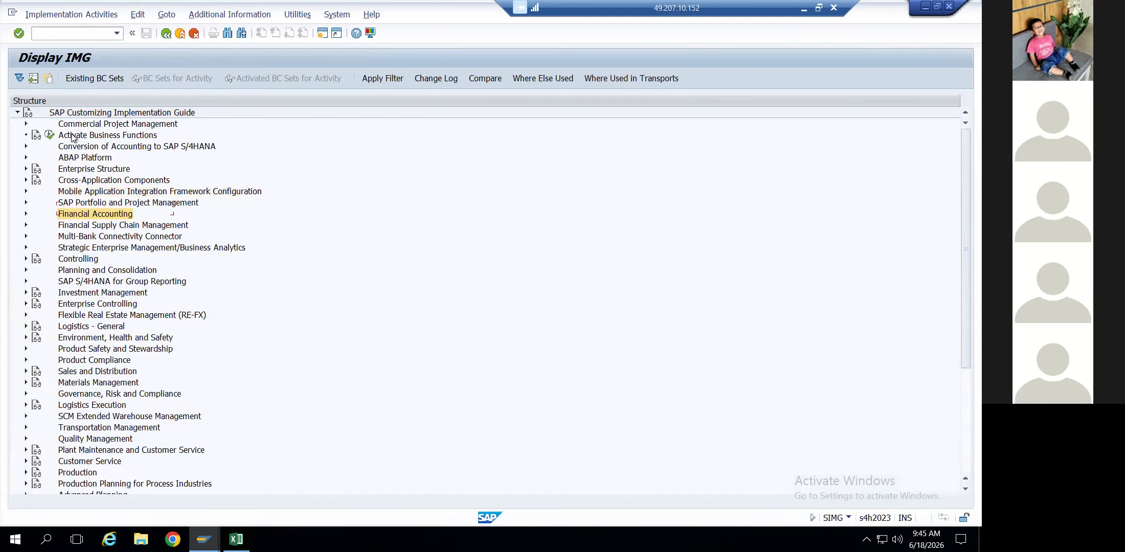
Expand Financial Accounting down through Financial Accounting Global Settings and Ledgers to the activities under Ledger
key(Right)
key(Up)
key(Down)
key(Left)
key(Up)
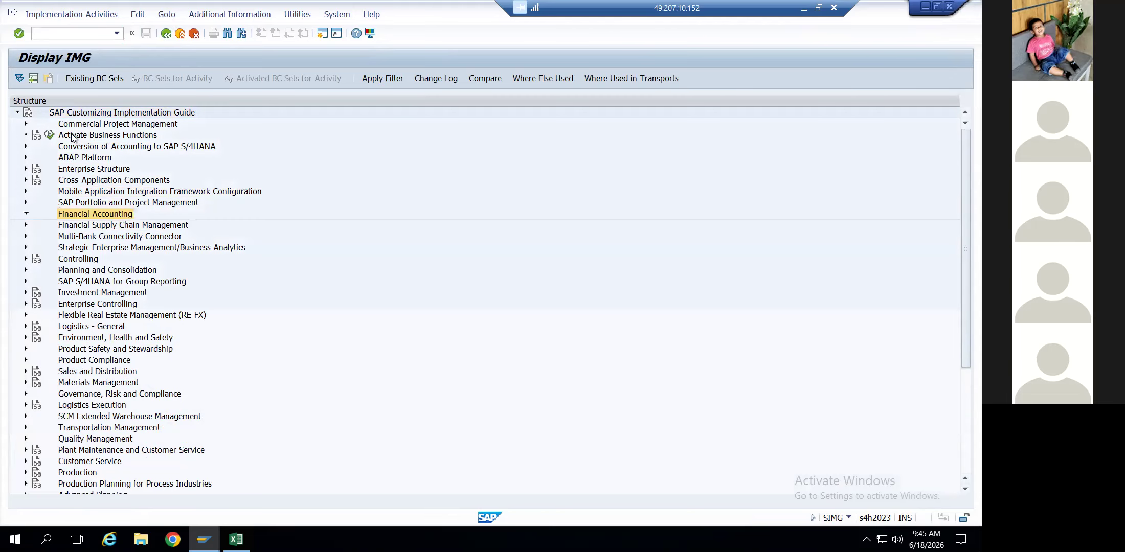
key(Right)
key(Down)
key(Right)
key(Down)
key(Down)
key(Right)
key(Down)
key(Down)
key(Right)
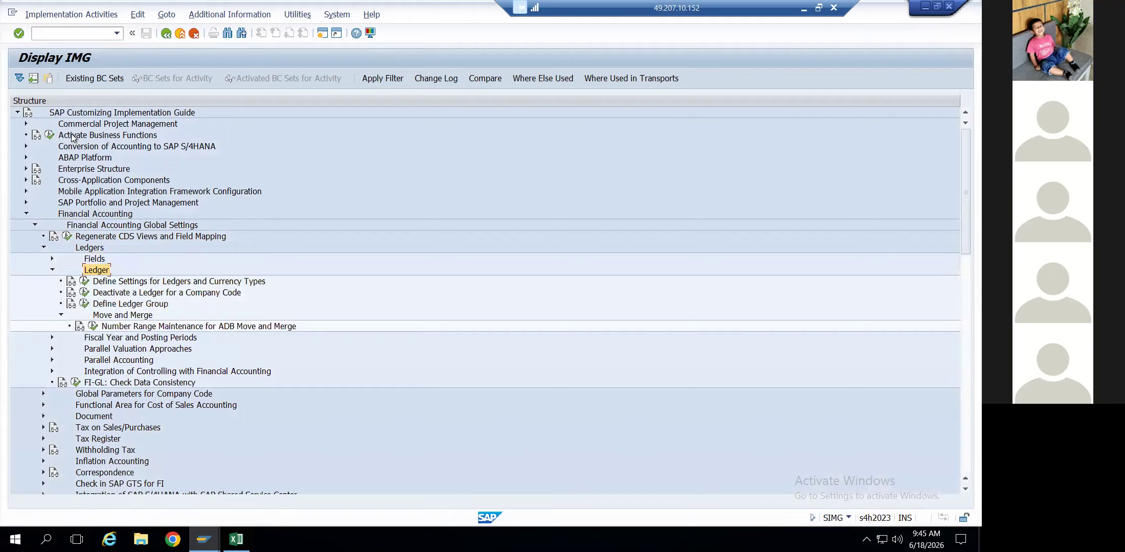
Check the activities under Parallel Accounting, and collapse the Ledgers node
key(Left)
key(Left)
key(Down)
key(Down)
key(Down)
key(Right)
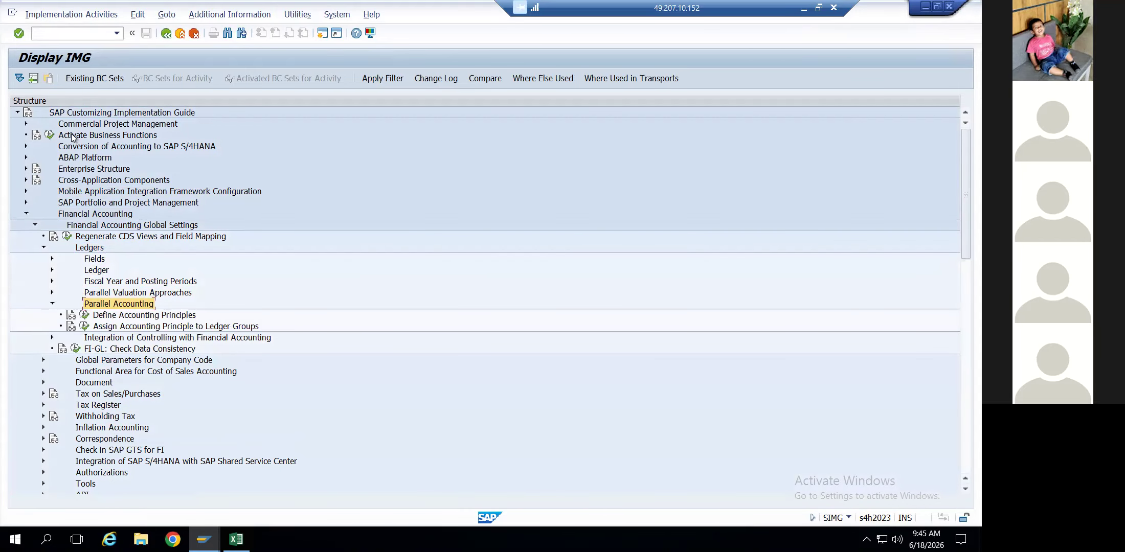
key(Left)
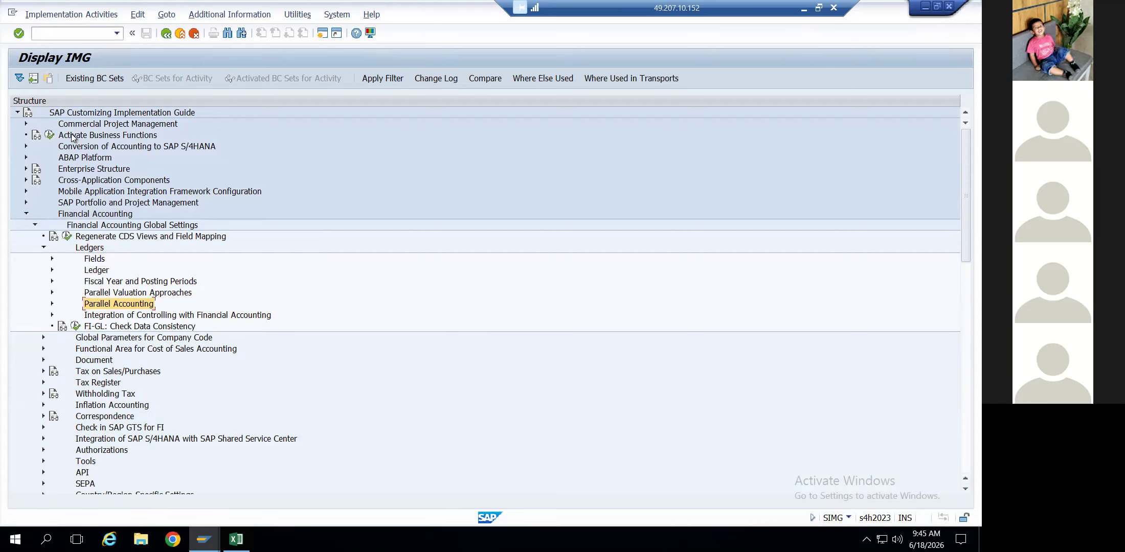
key(Left)
key(Left)
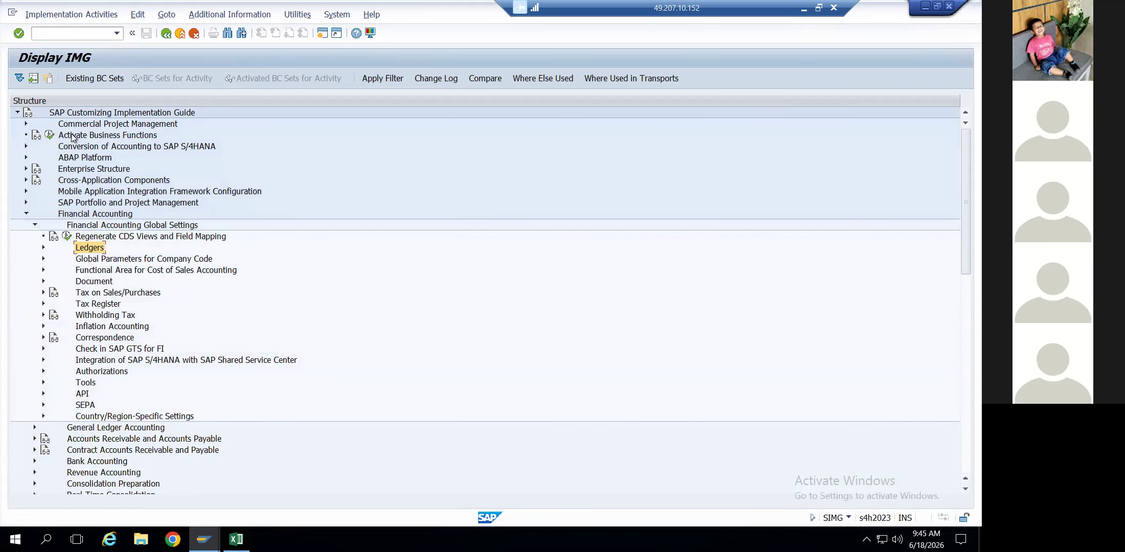
Check the activities under Global Parameters for Company Code, and collapse Financial Accounting Global Settings
key(Down)
key(Right)
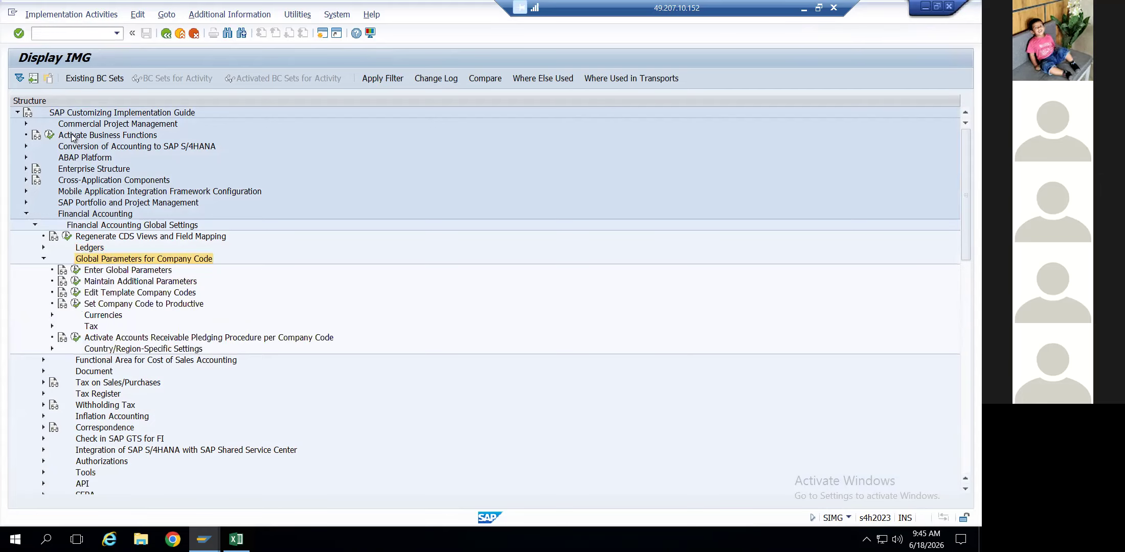
key(Left)
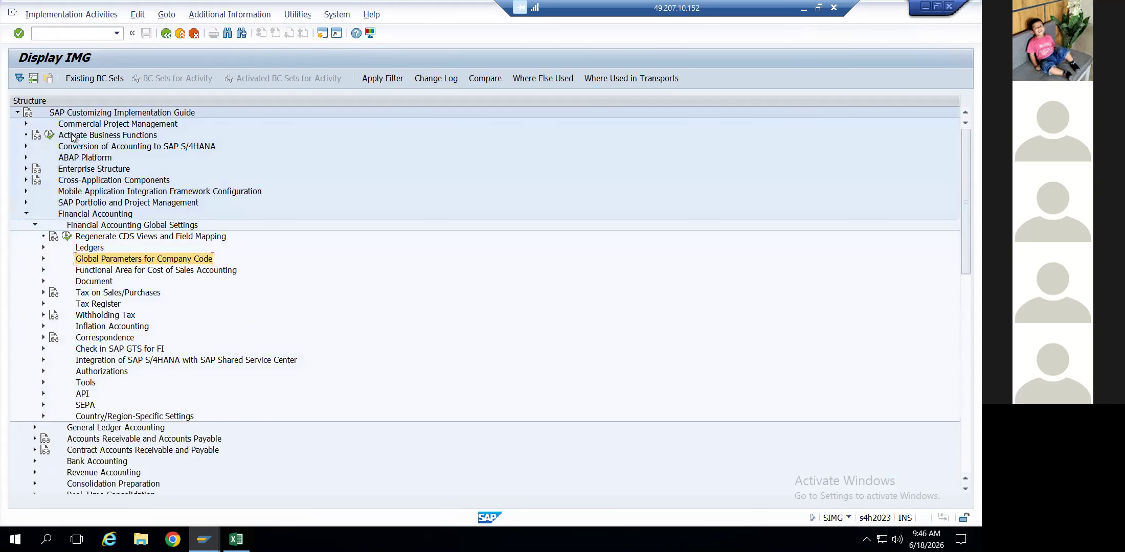
key(Up)
key(Left)
key(Left)
Check the Business Transactions node under General Ledger Accounting, and collapse that branch again
key(Down)
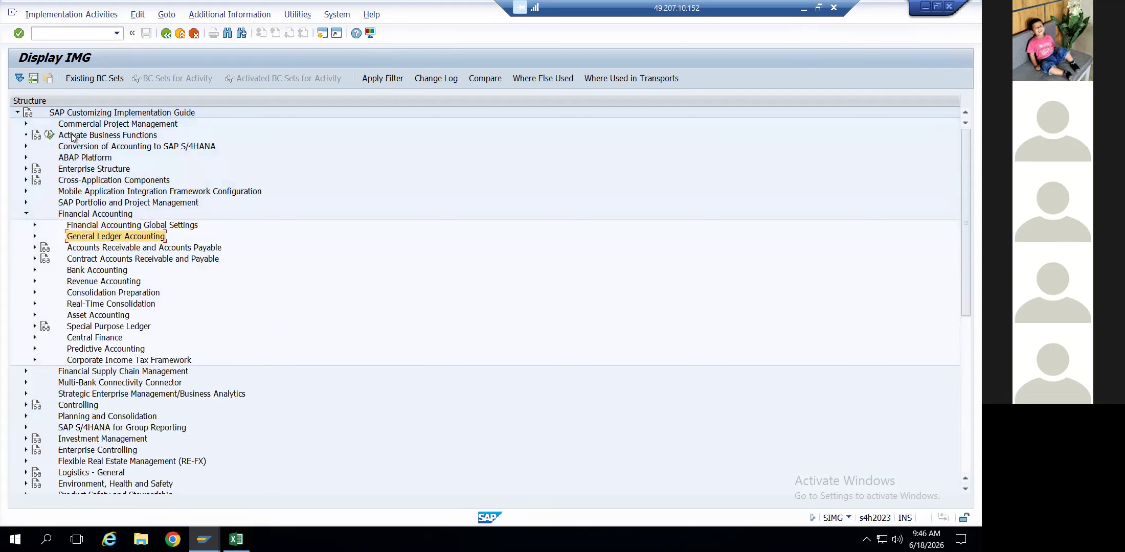
key(Right)
key(Down)
key(Down)
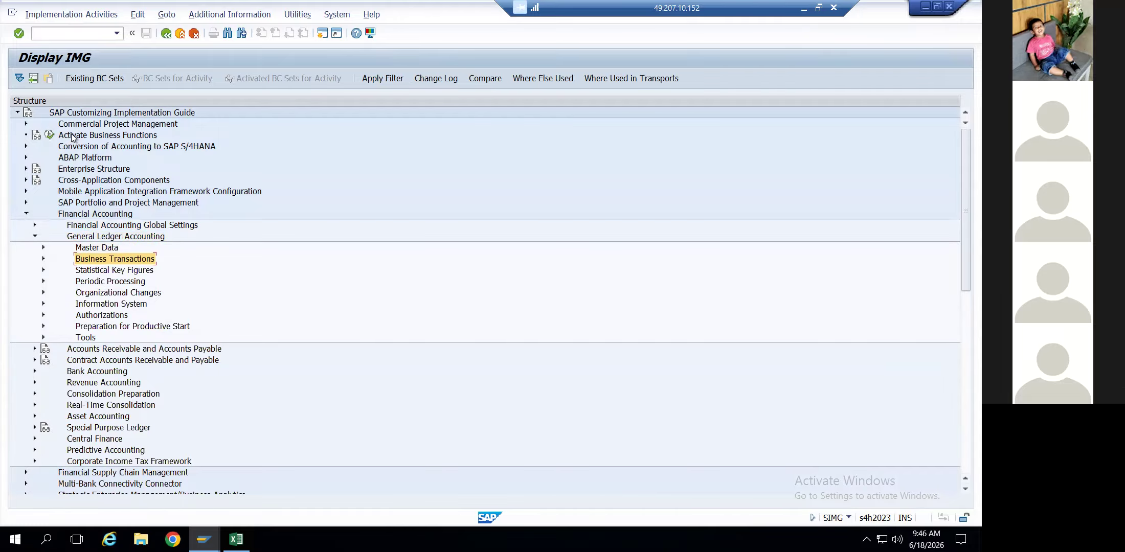
key(Right)
key(Left)
key(Left)
key(Left)
key(Up)
Expand Fiscal Year and Posting Periods under the Ledgers node of Financial Accounting Global Settings
key(Right)
key(Down)
key(Down)
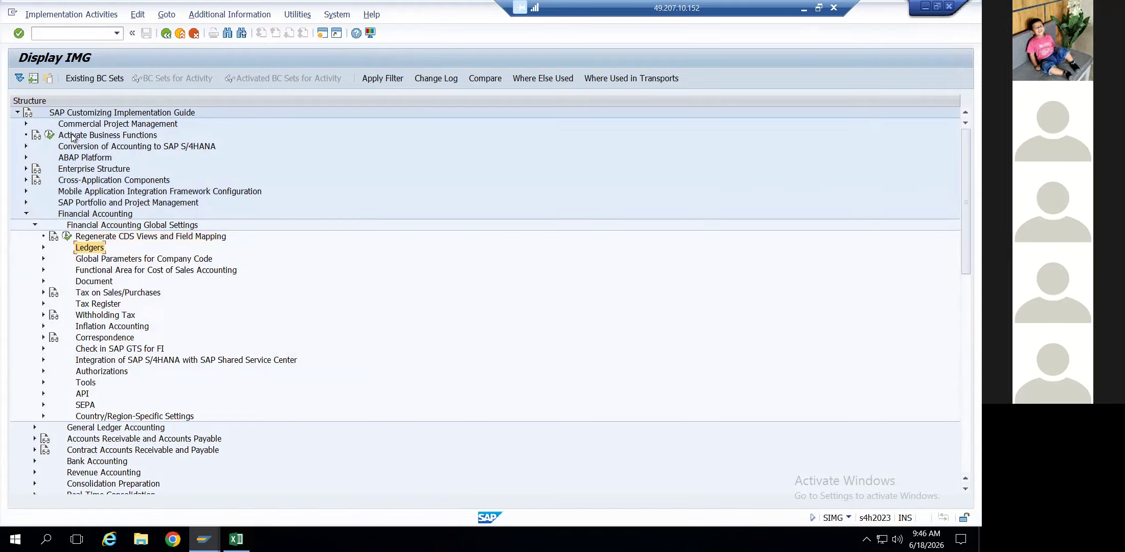
key(Right)
key(Down)
key(Down)
key(Down)
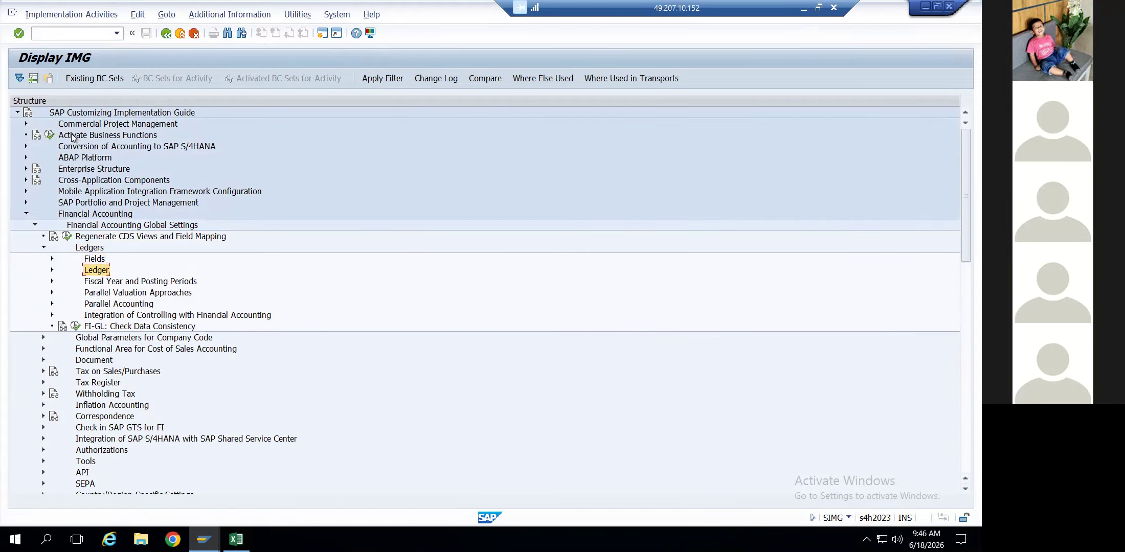
key(Right)
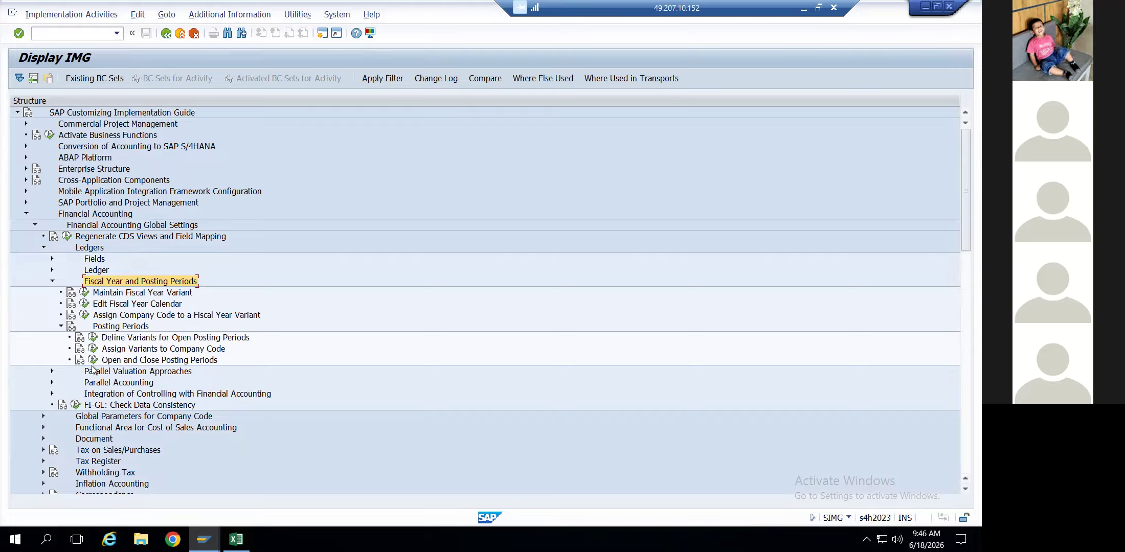
Open the Maintain Fiscal Year Variant activity and look up variant I3
click(123, 295)
click(84, 293)
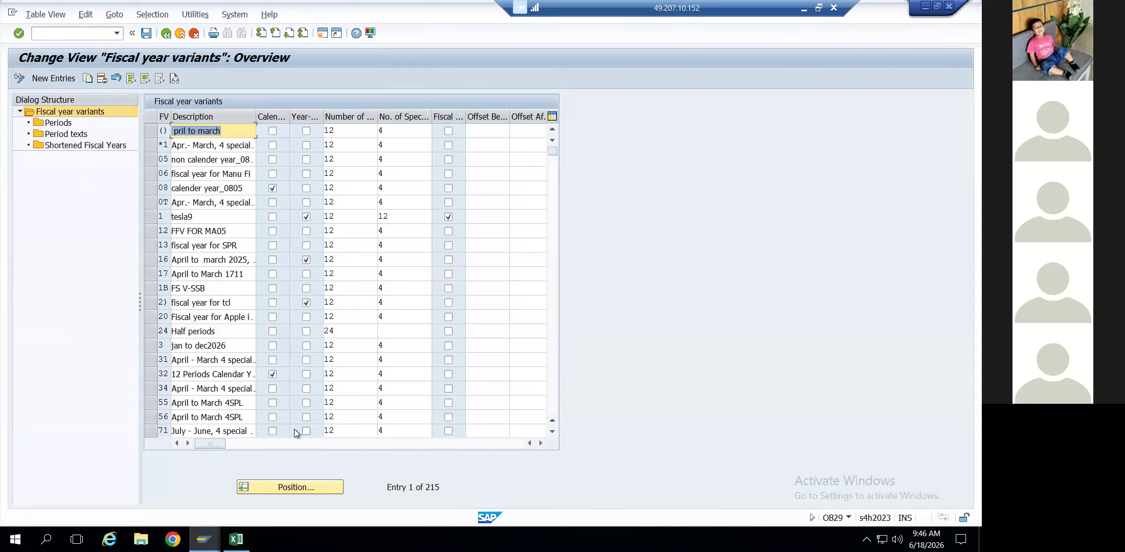
click(290, 487)
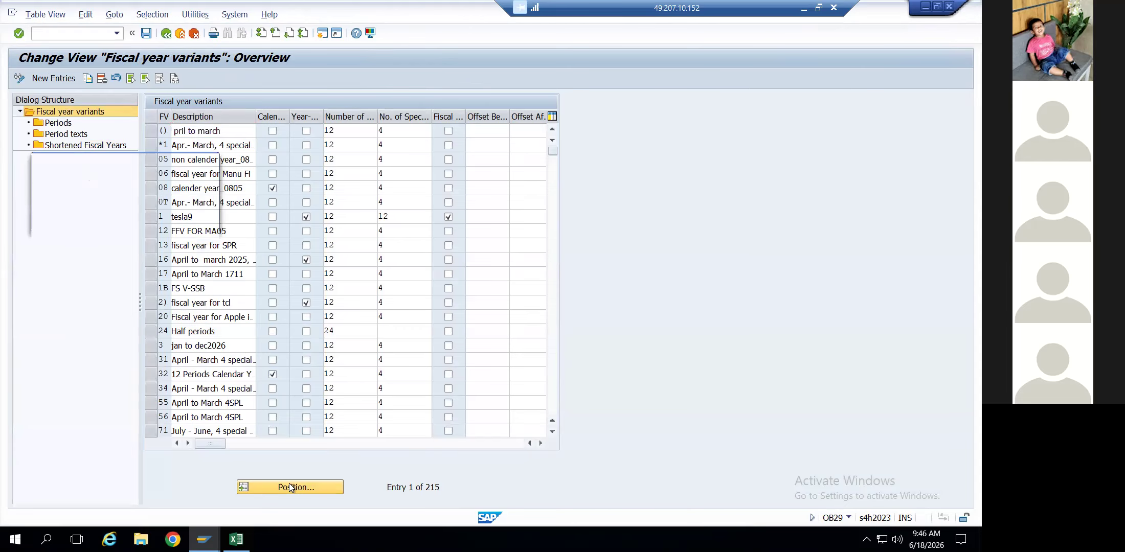
text(I3)
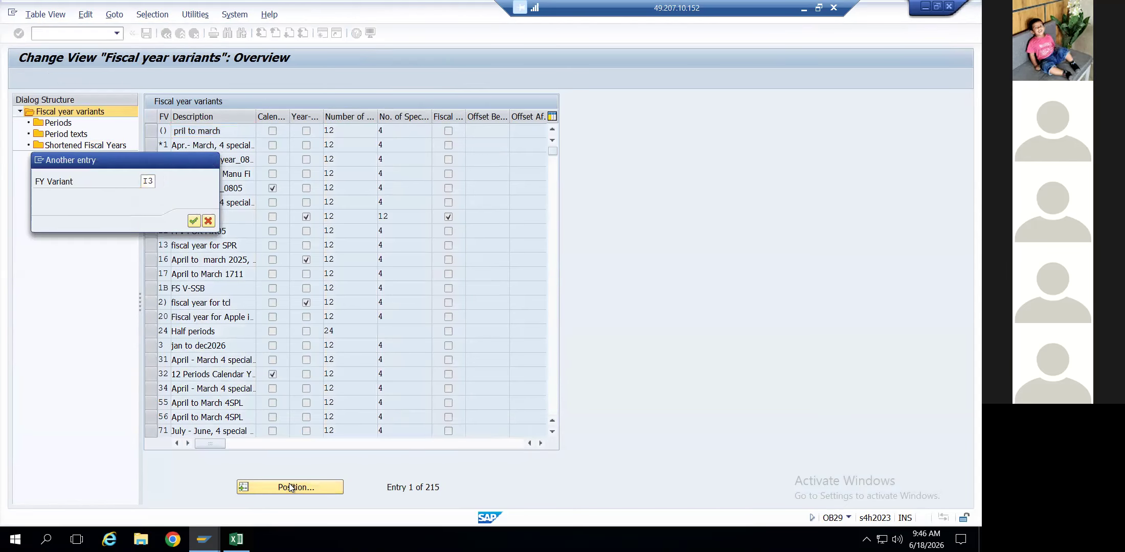
key(Return)
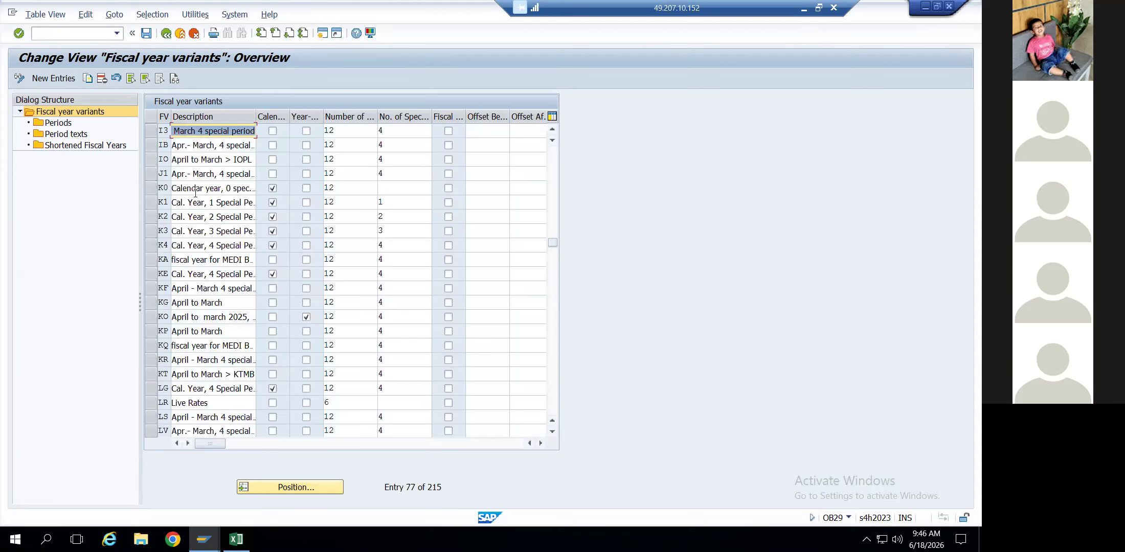
View the periods of fiscal year variant I3, and return to the variant overview
click(148, 132)
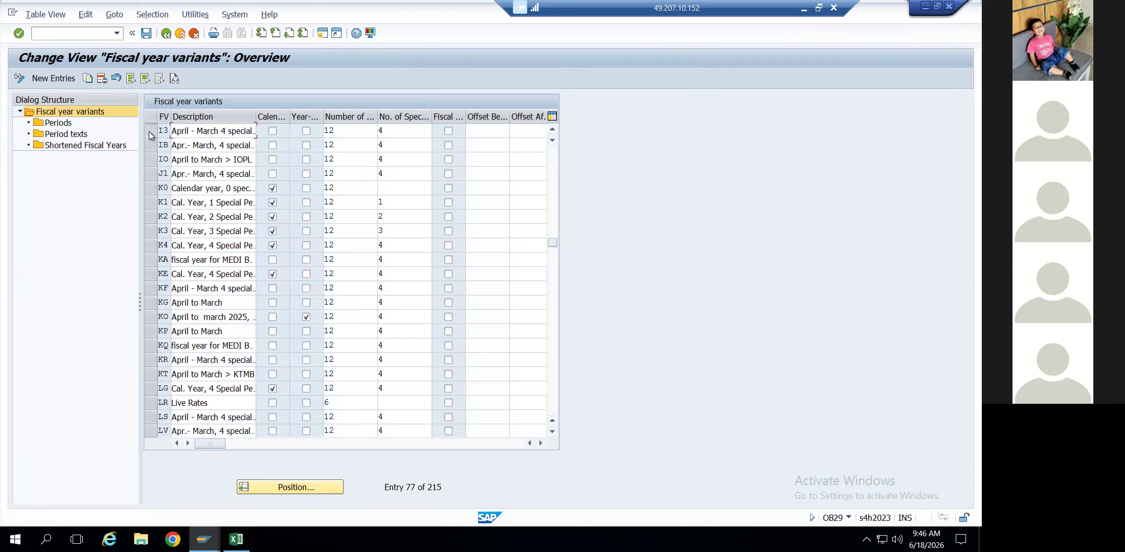
double_click(68, 126)
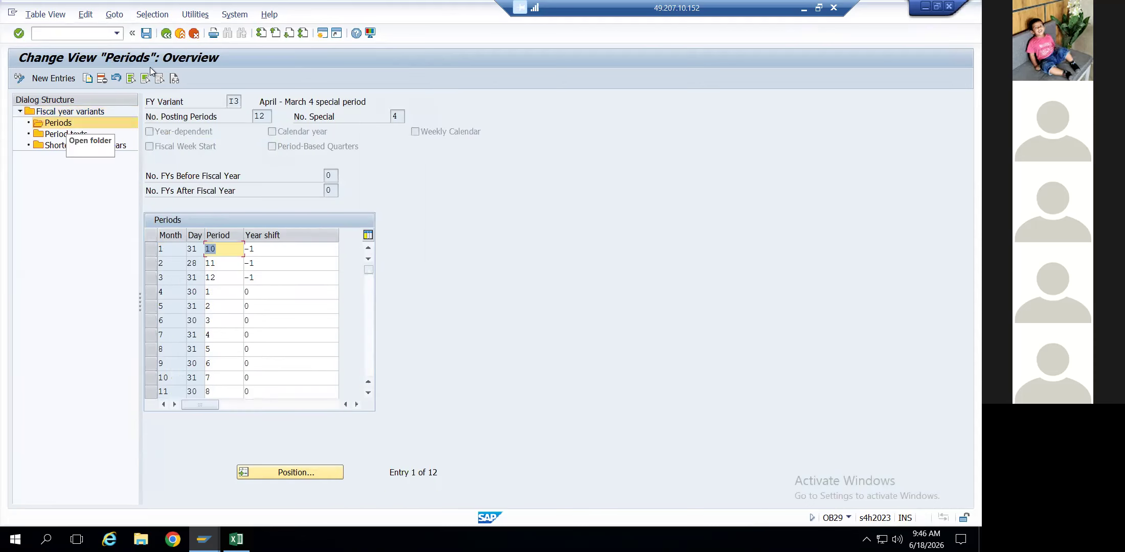
click(166, 34)
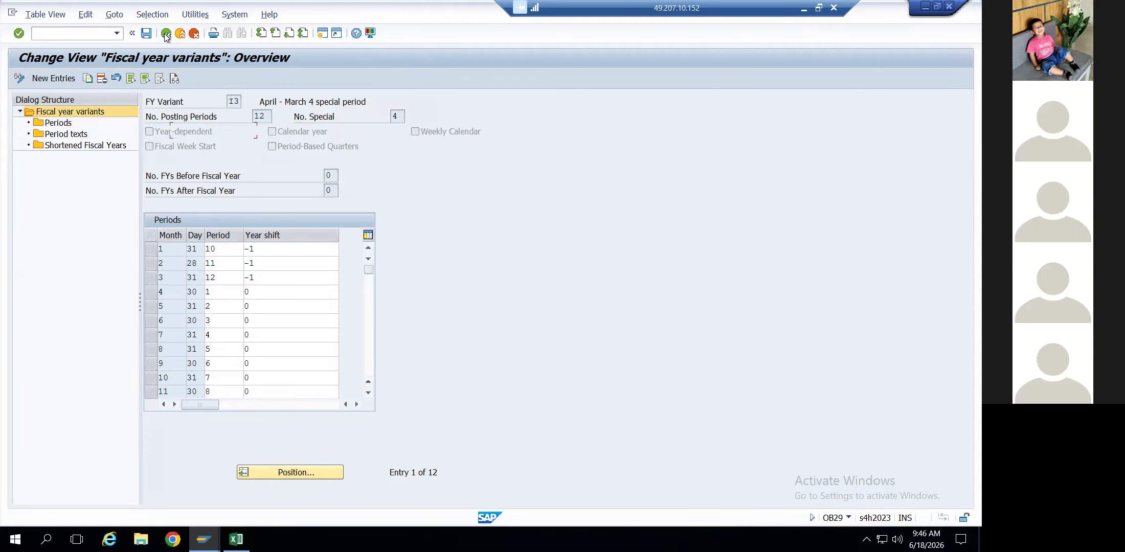
Leave the fiscal year variants and open the Define Variants for Open Posting Periods activity under Posting Periods
click(166, 34)
click(166, 34)
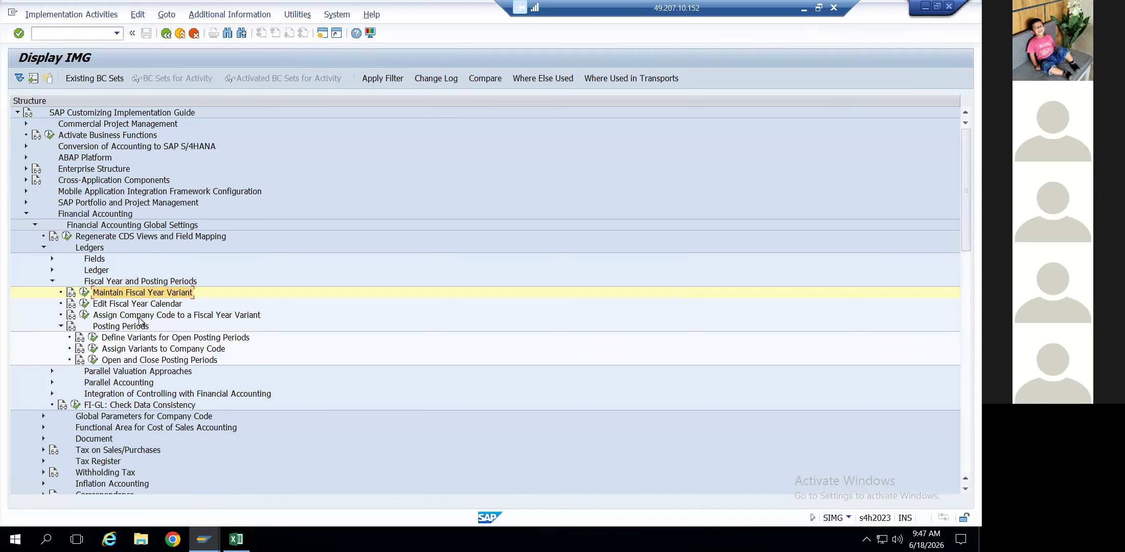
click(117, 319)
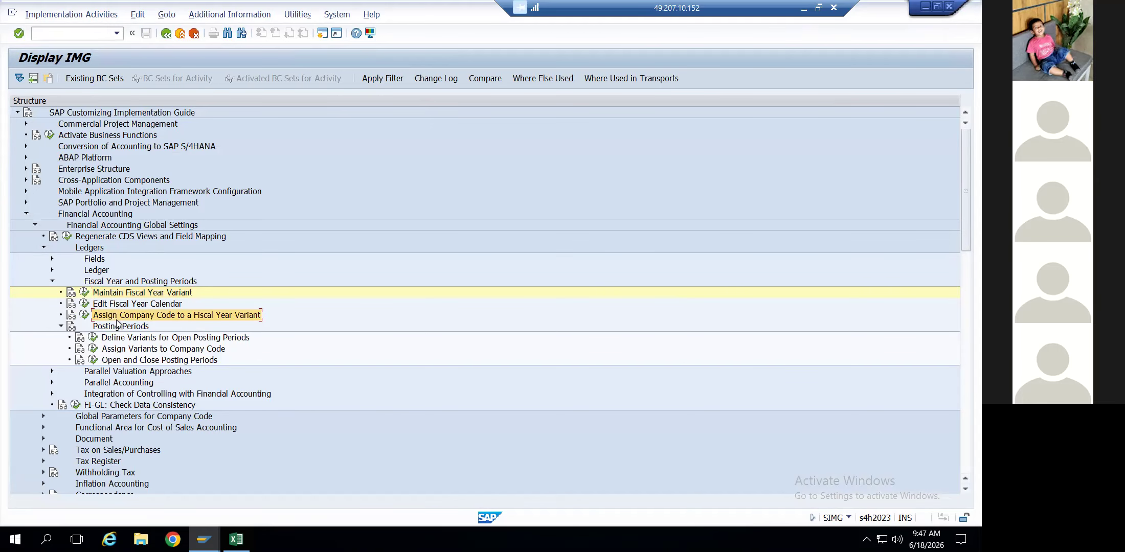
click(117, 339)
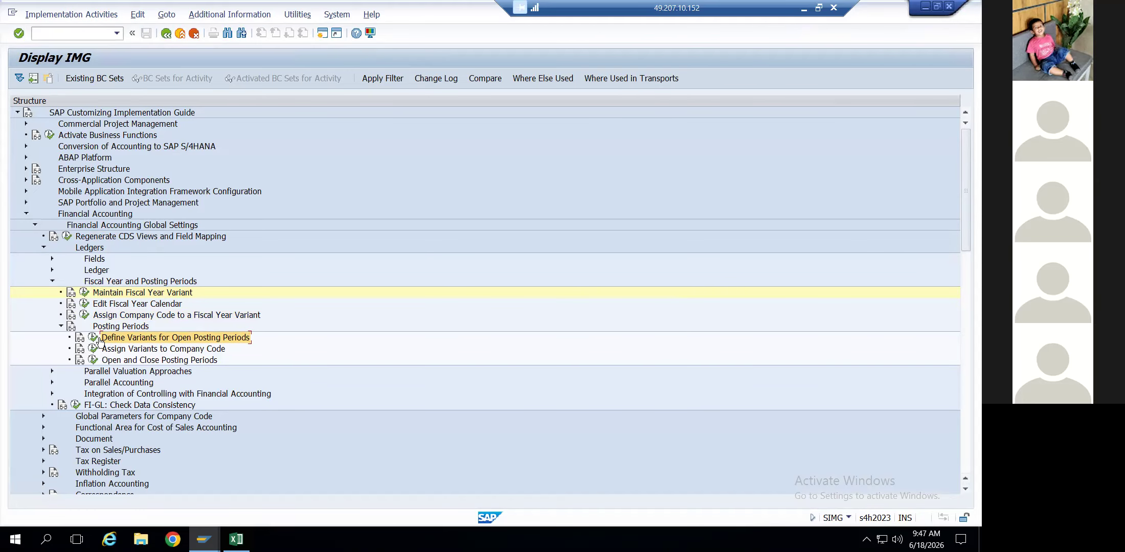
click(92, 337)
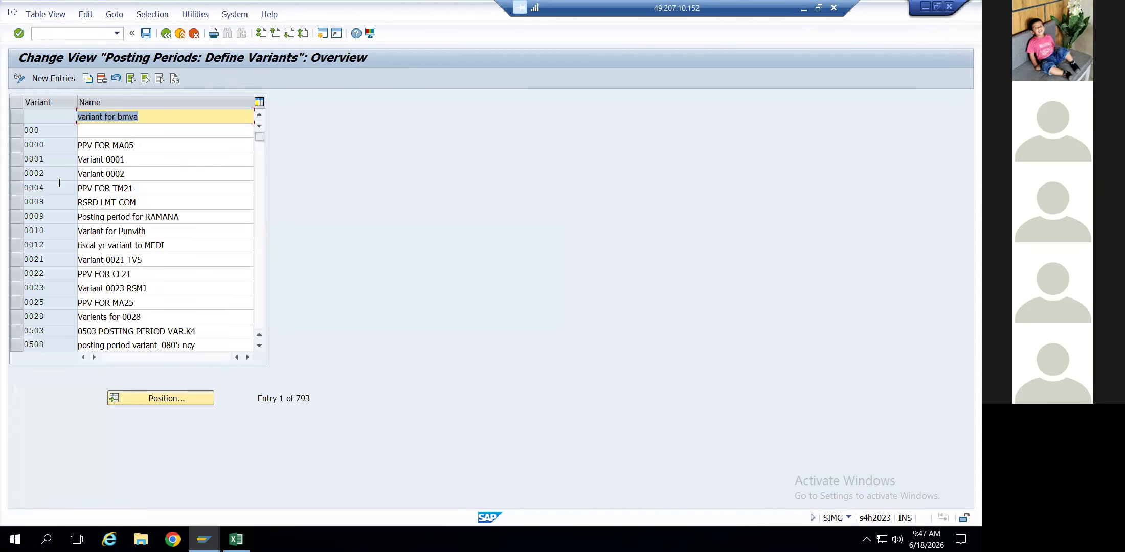
Look up posting period variant IEIN in the variant list and check the IEUS entry below it
click(155, 397)
key(Down)
key(Down)
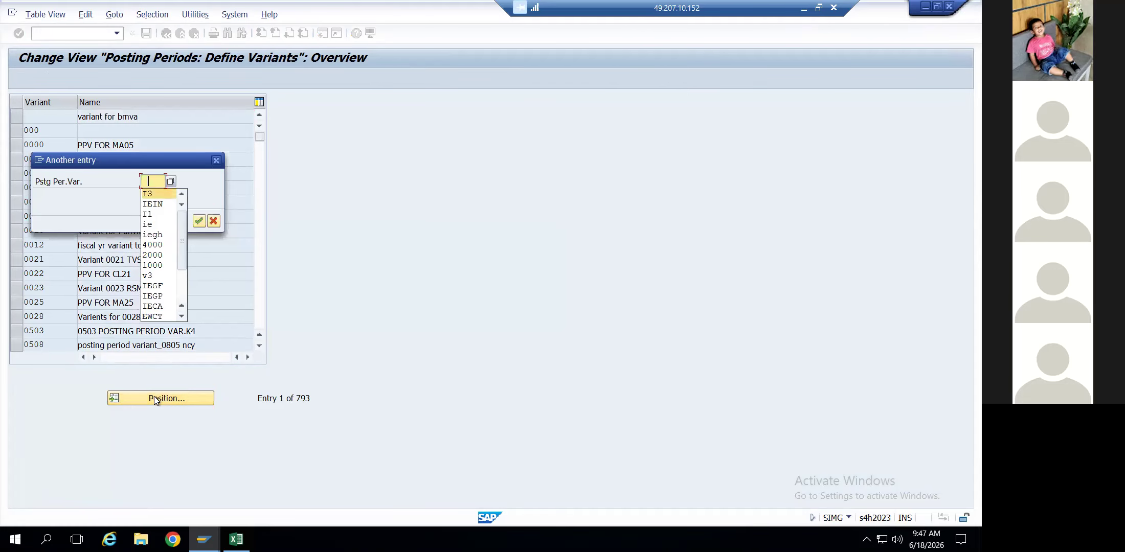
key(Return)
key(Return)
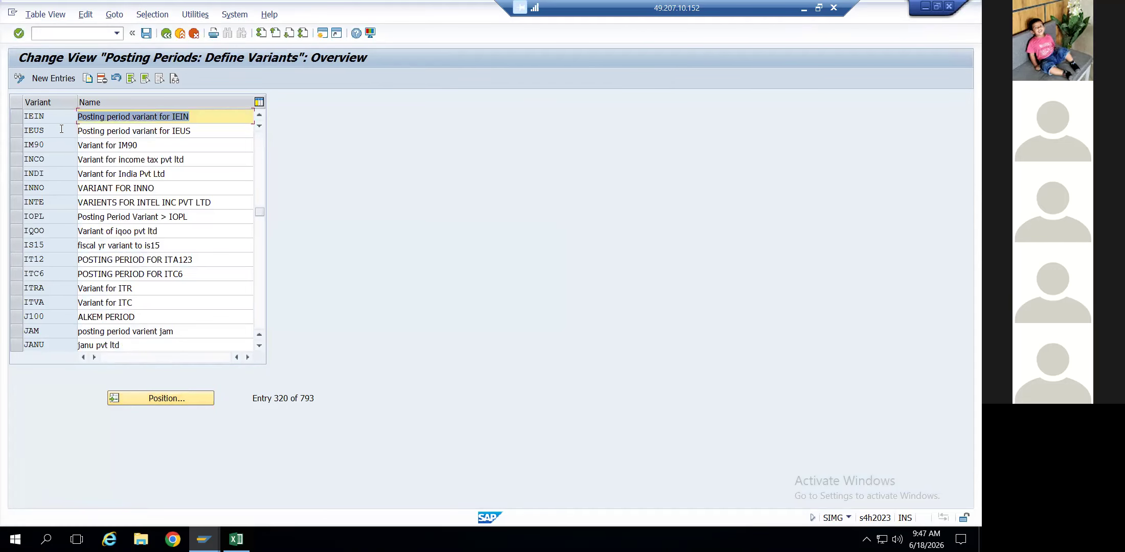
click(61, 129)
drag(61, 129, 24, 131)
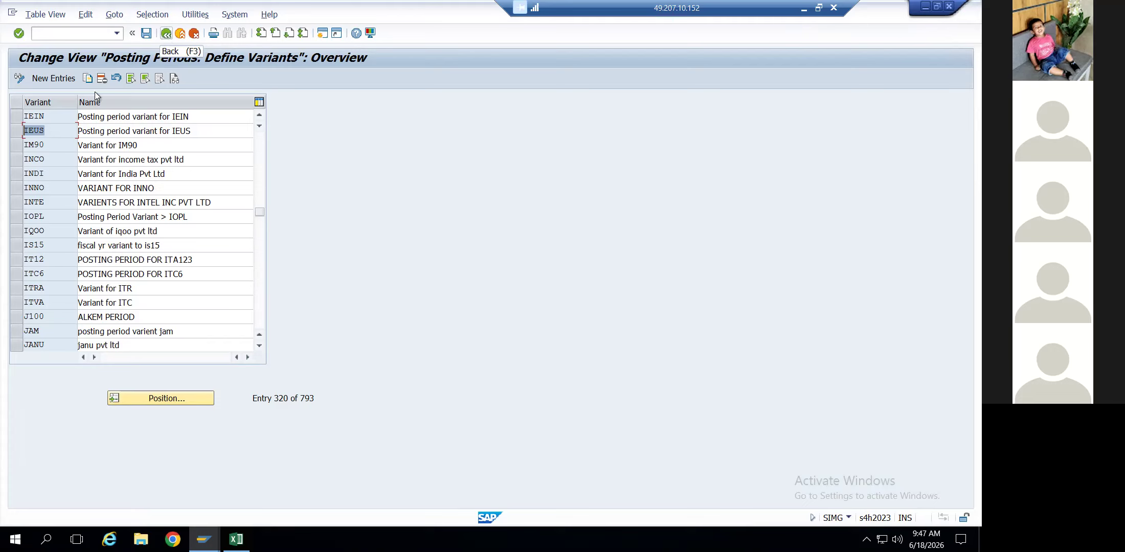
click(54, 127)
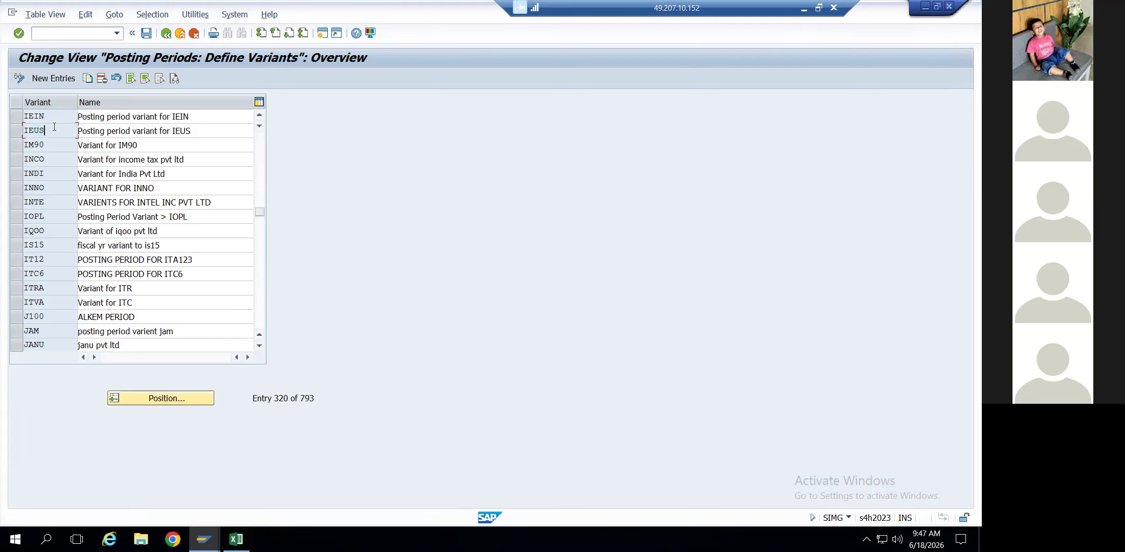
Leave the variant list, view the Assign Variants to Company Code activity, and return to the implementation guide
click(166, 35)
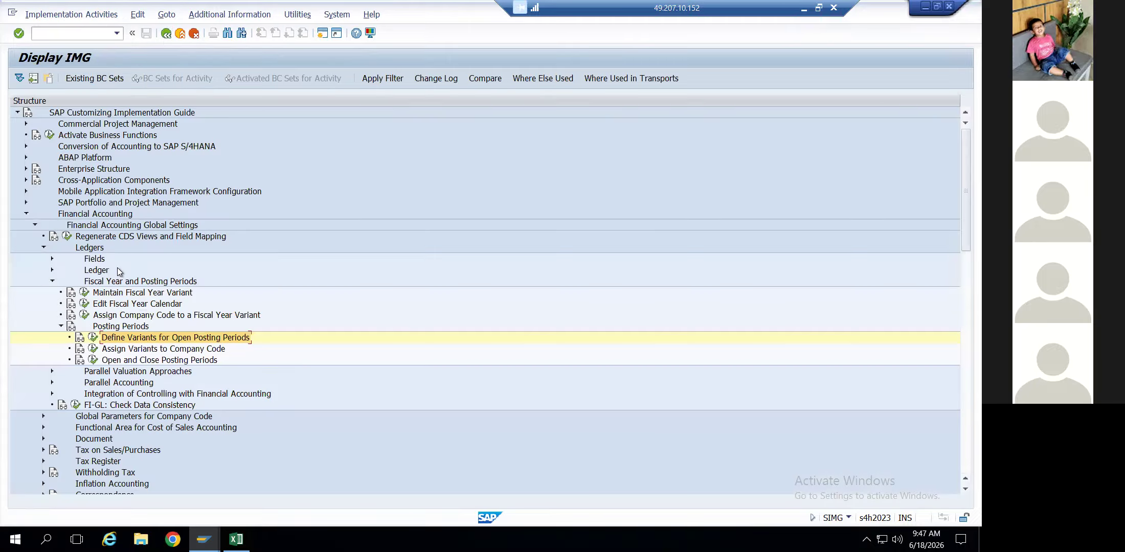
click(93, 348)
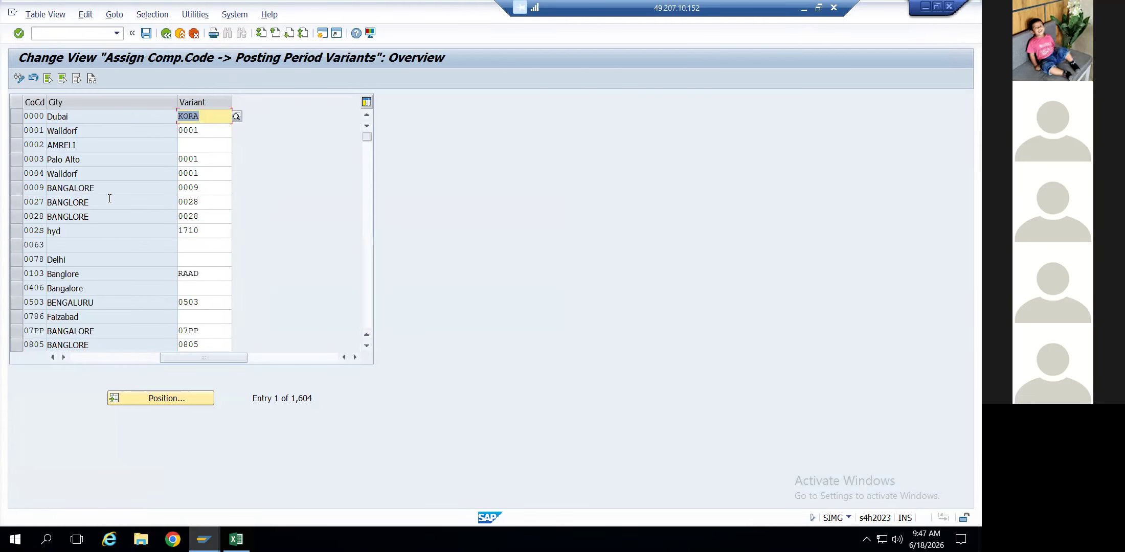
click(166, 33)
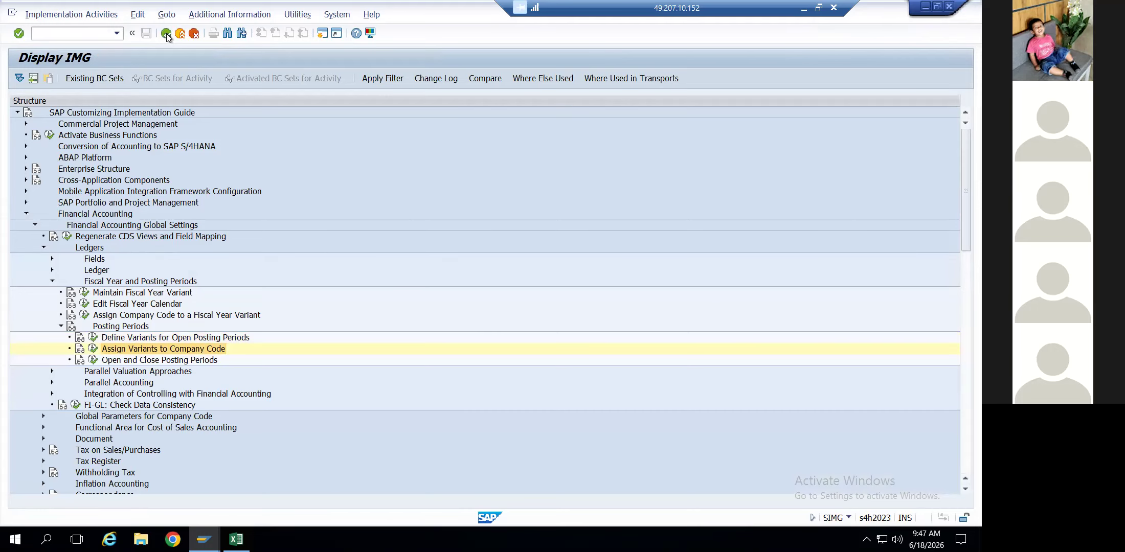
Switch to the ledger settings window and review the company code settings and accounting principles of ledger I1 for IEIN
key(alt+Tab)
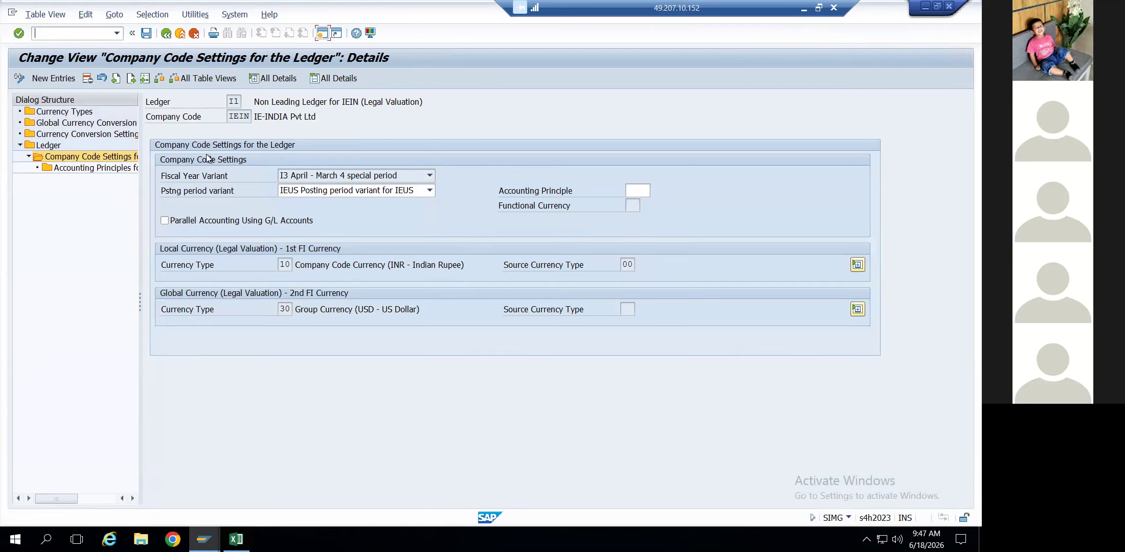
click(305, 177)
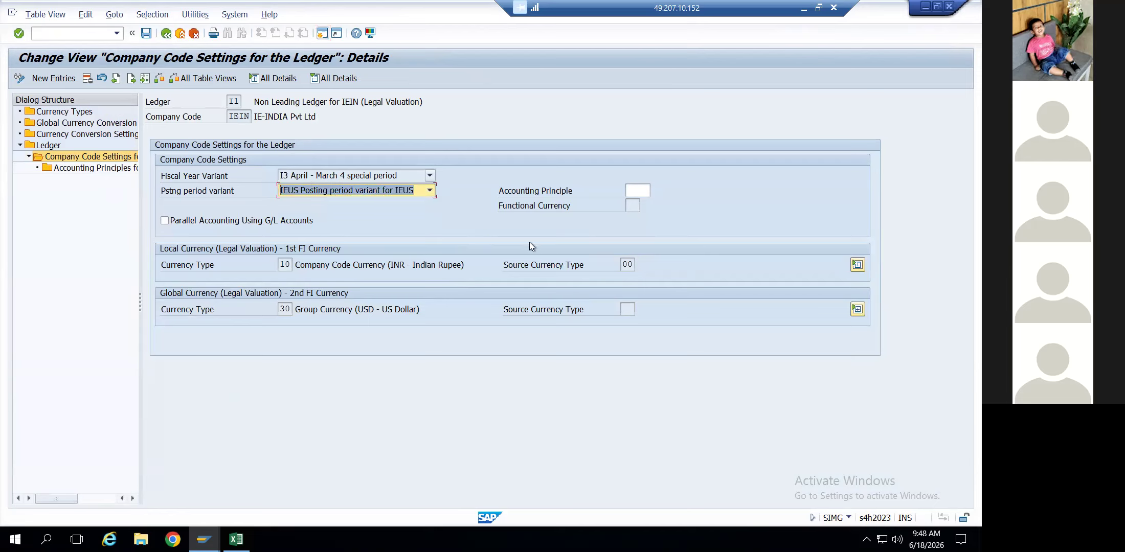
click(86, 160)
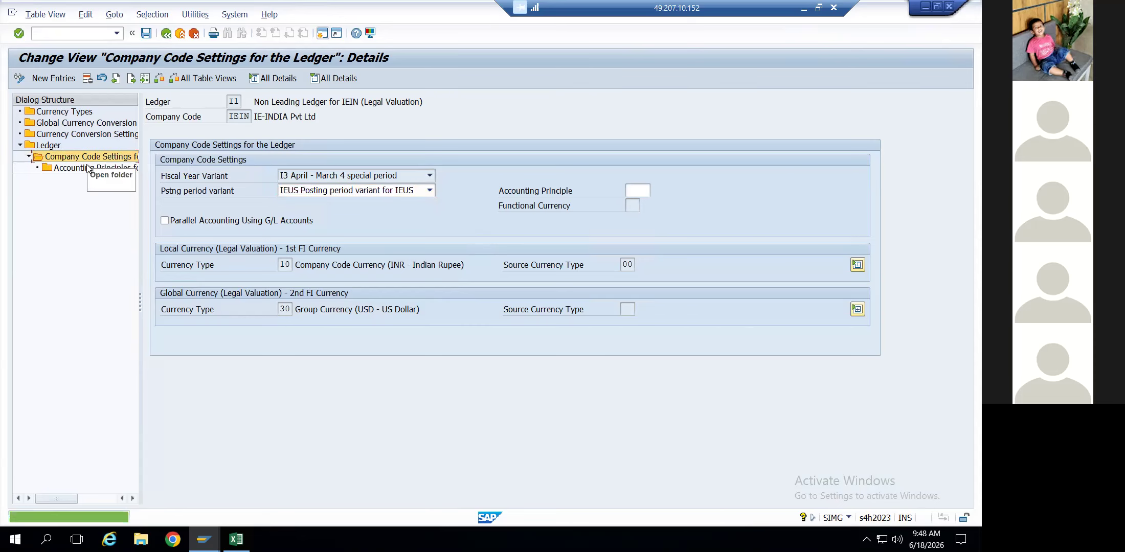
double_click(86, 170)
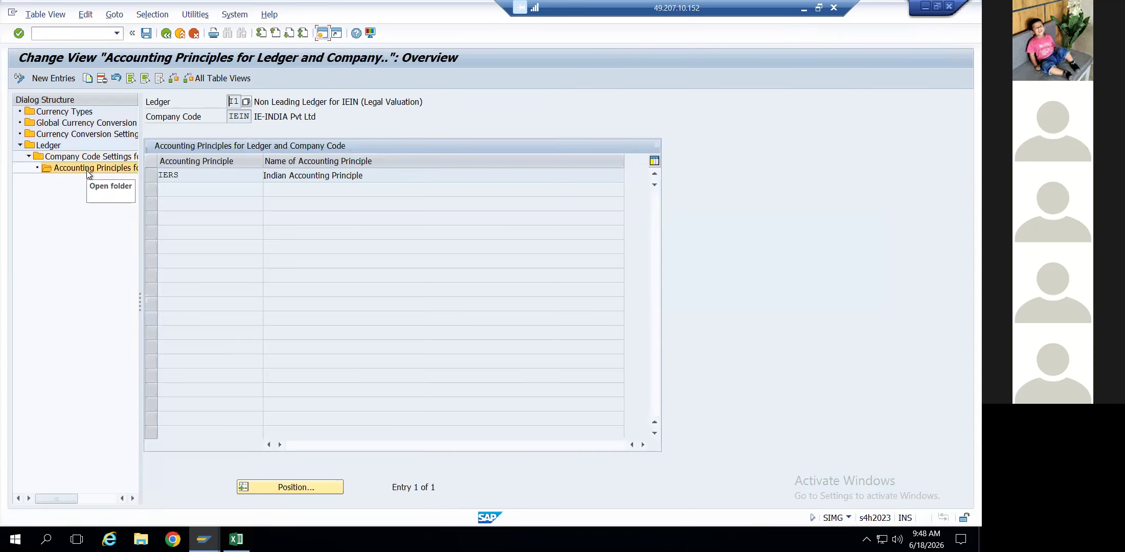
double_click(86, 160)
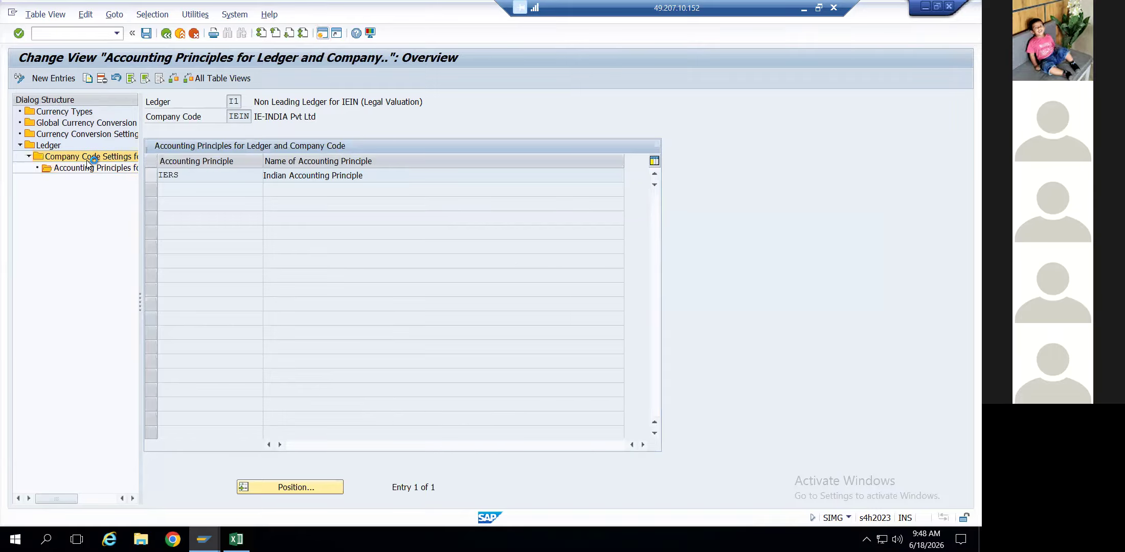
key(Return)
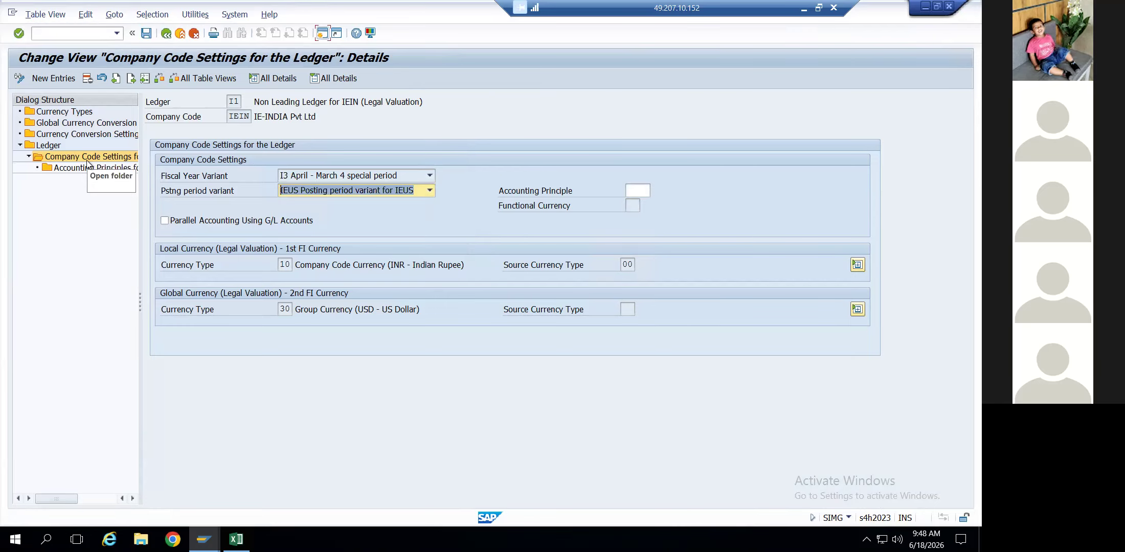
Return to the Ledger overview and examine the remaining columns of the I1 entry, including the accounting principle
click(58, 147)
double_click(57, 147)
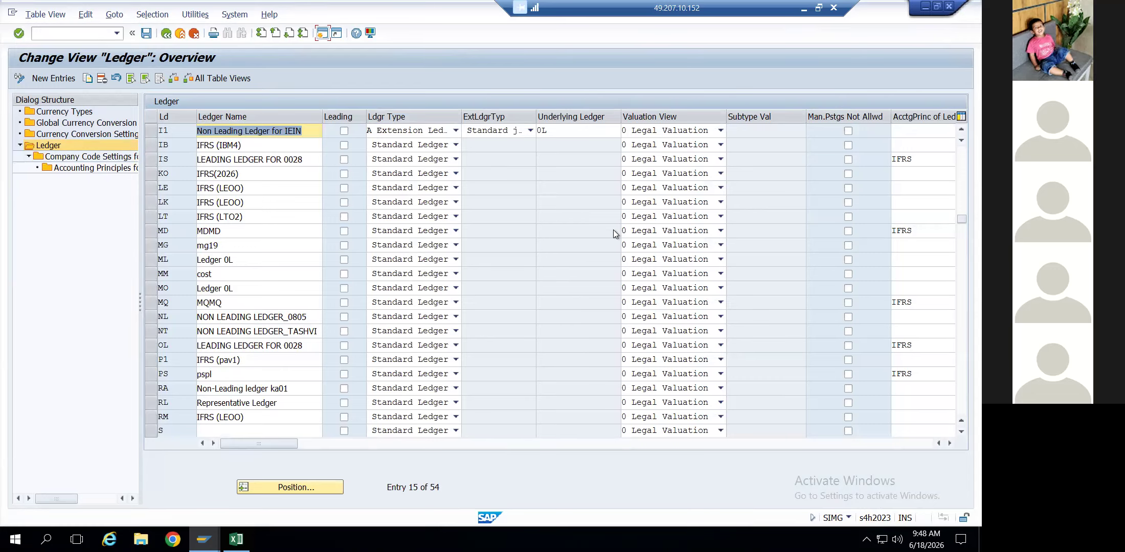
click(949, 443)
click(949, 442)
click(949, 443)
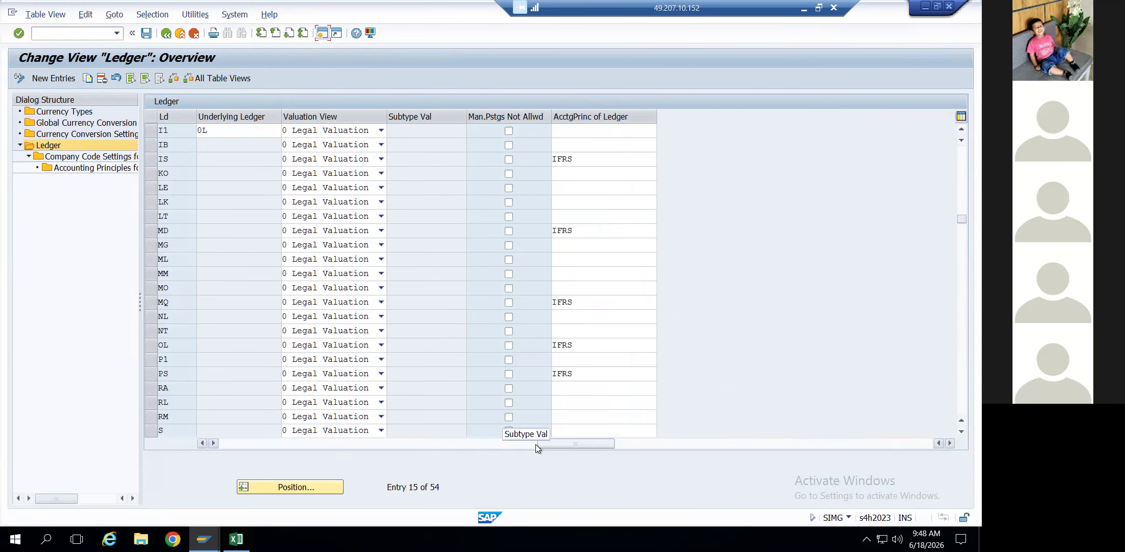
drag(546, 445, 204, 433)
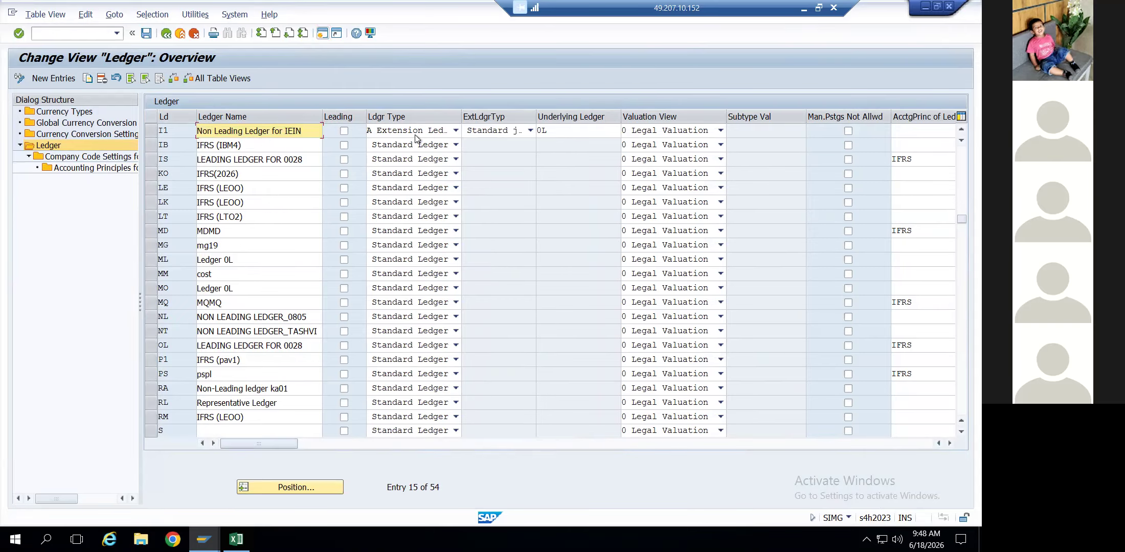
Check the fields of ledger I1 from Underlying Ledger across to AcctgPrinc of Ledger
click(562, 130)
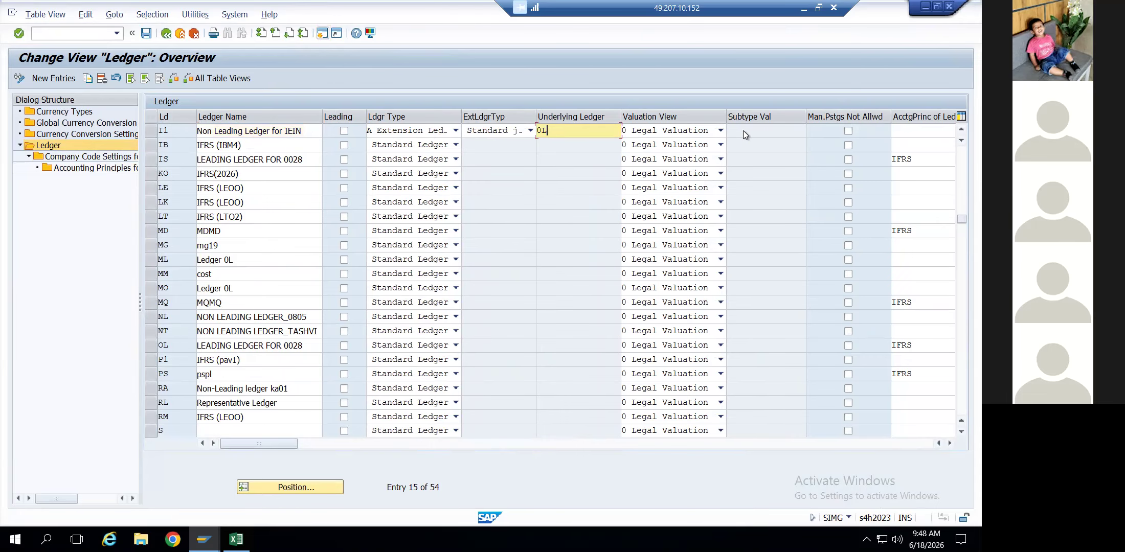
key(Return)
key(Tab)
key(Tab)
key(Tab)
key(Tab)
key(Tab)
key(Tab)
key(Tab)
key(Tab)
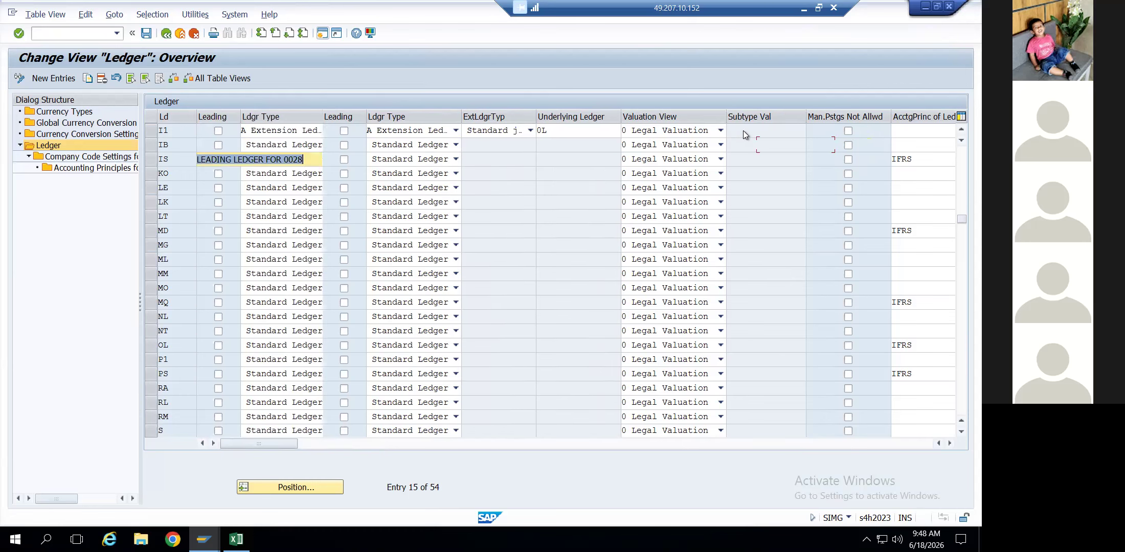
key(Tab)
key(Tab)
key(Tab)
key(Tab)
key(Tab)
key(Tab)
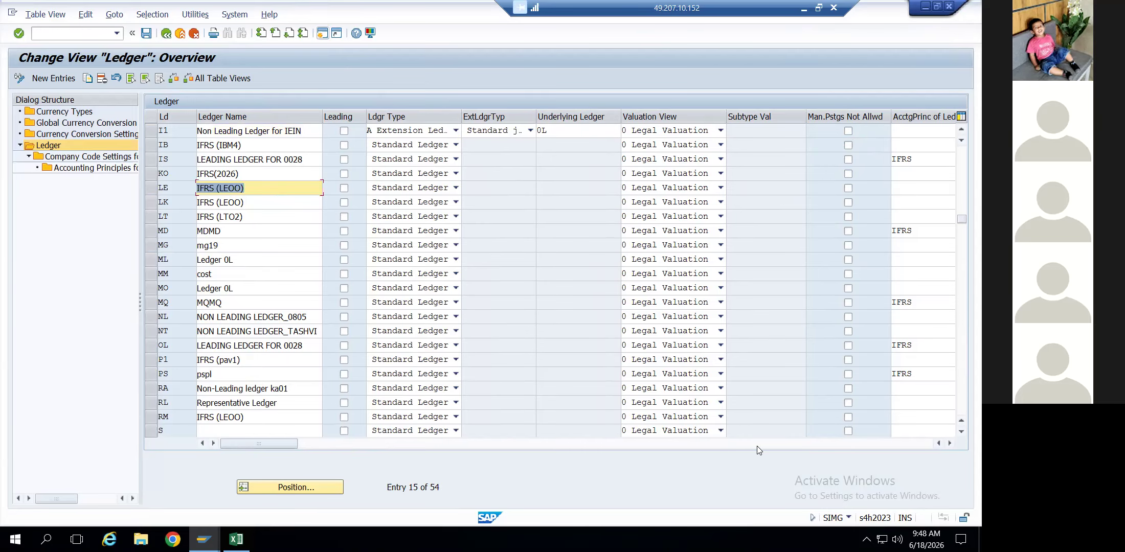
click(886, 443)
click(889, 443)
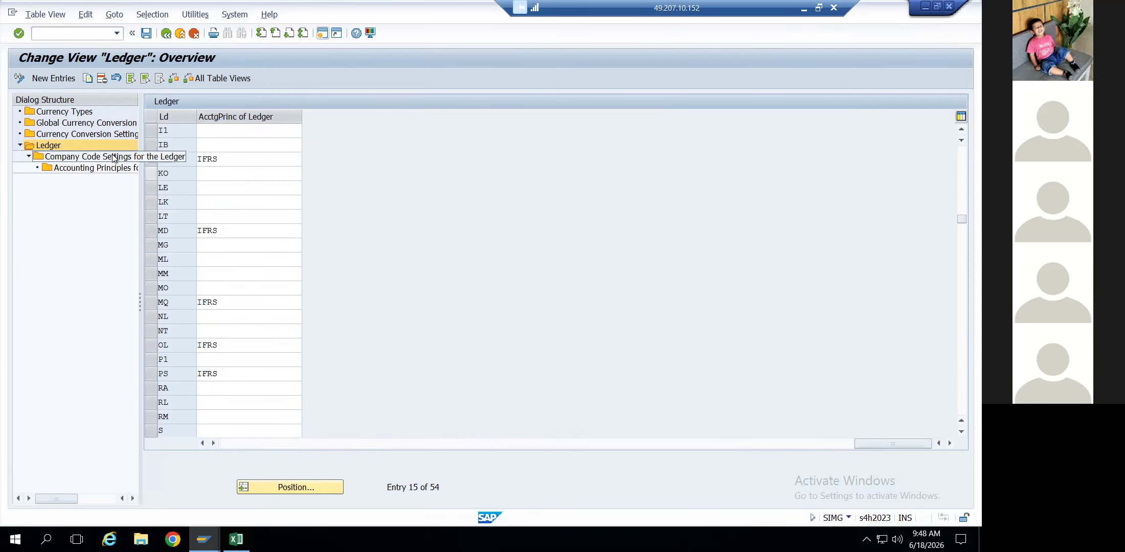
Try to open the Company Code Settings for the Ledger, and recheck the underlying ledger and the following fields of I1
click(79, 157)
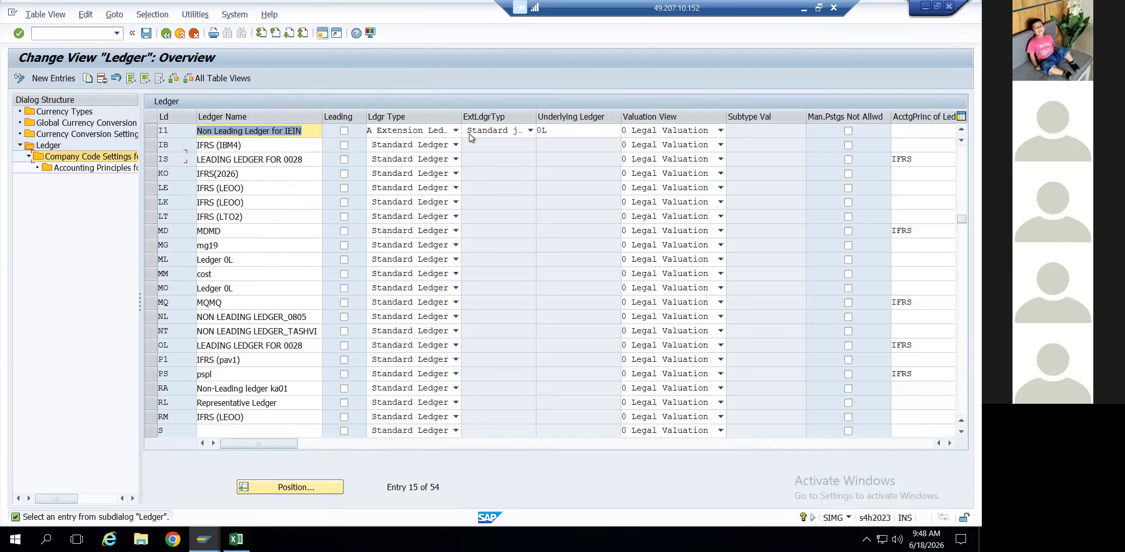
click(569, 135)
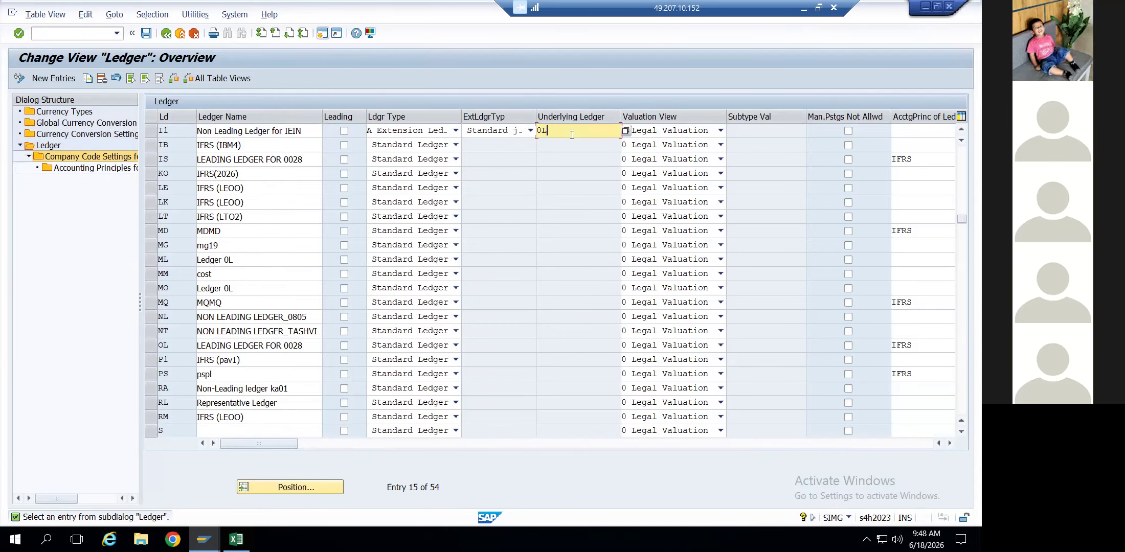
key(Tab)
key(Tab)
key(Tab)
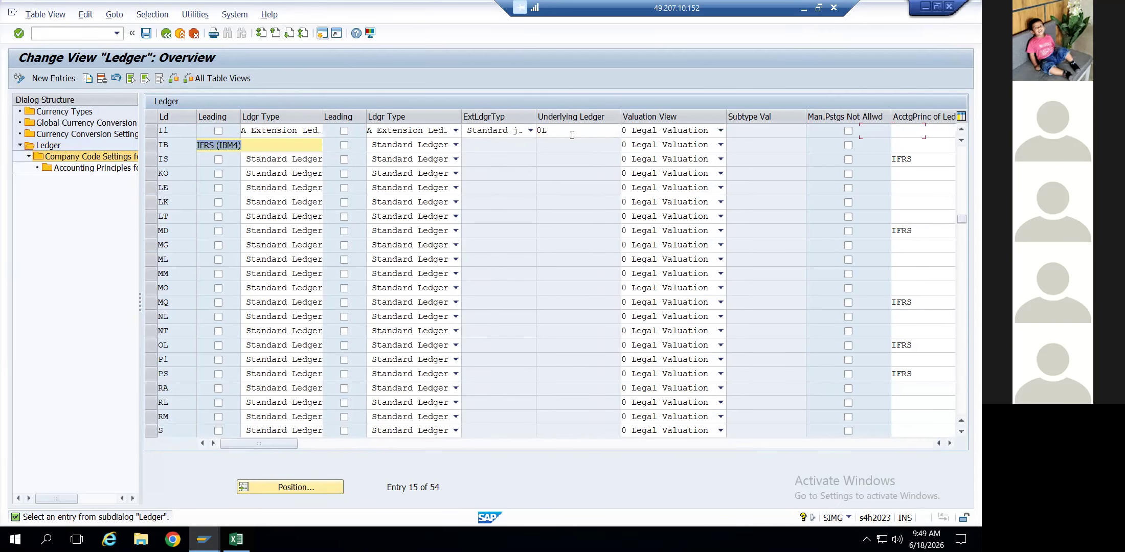
Select ledger I1 and open its Accounting Principles for Ledger and Company Code with company code IEIN as work area
click(149, 135)
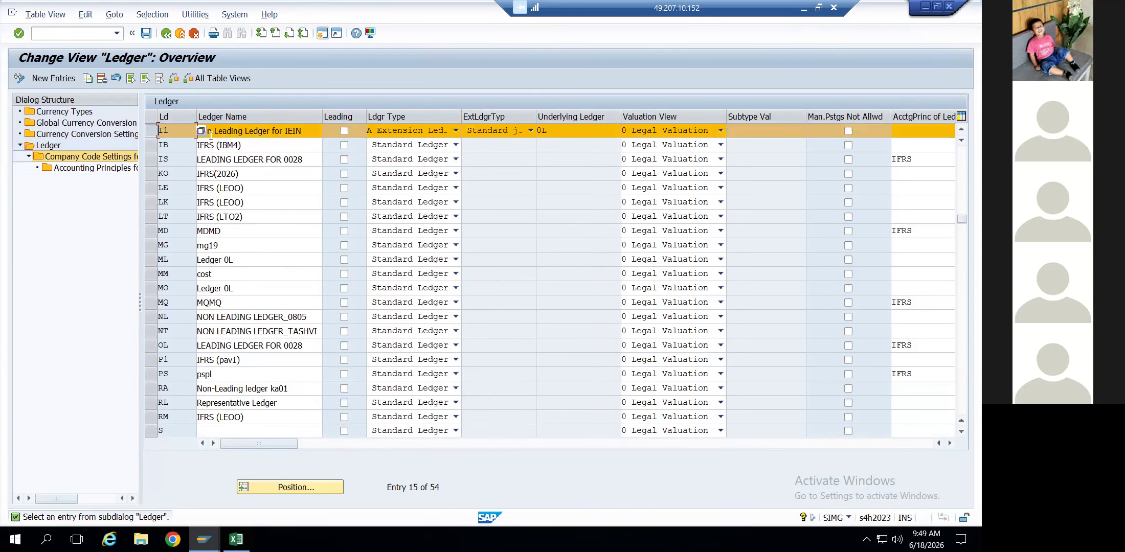
double_click(182, 129)
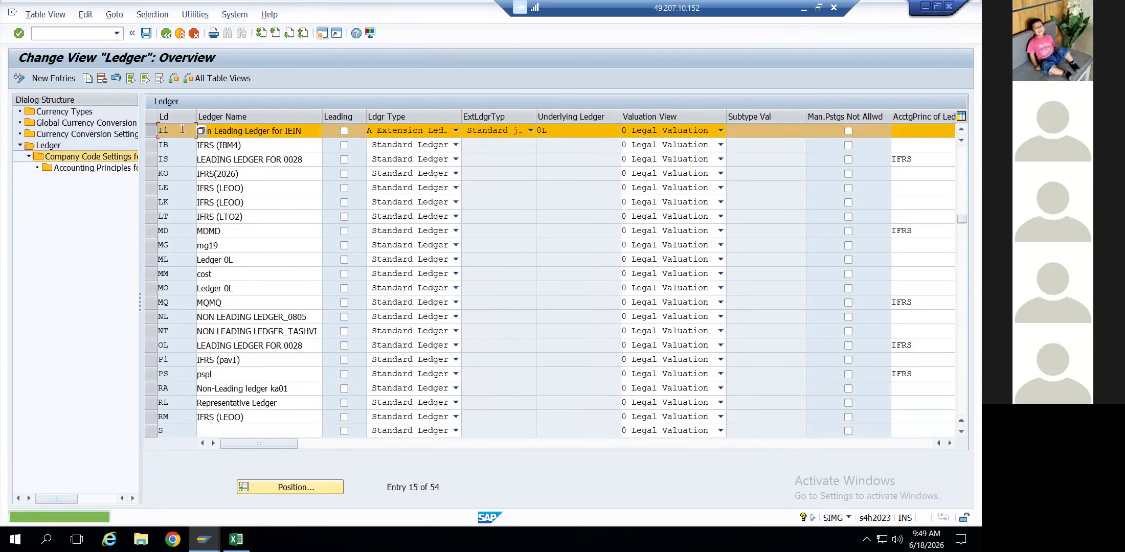
double_click(77, 167)
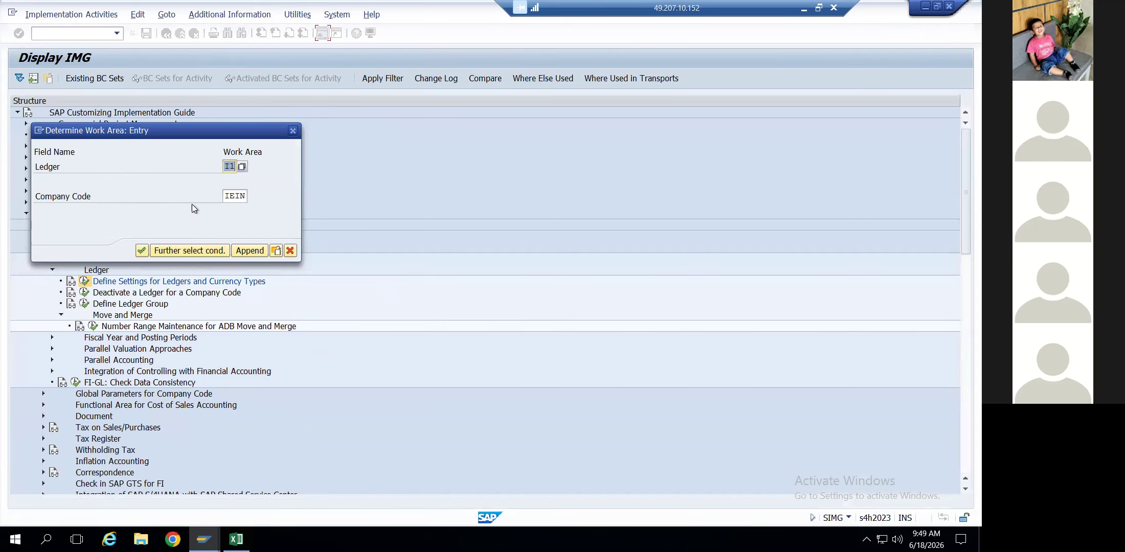
key(Return)
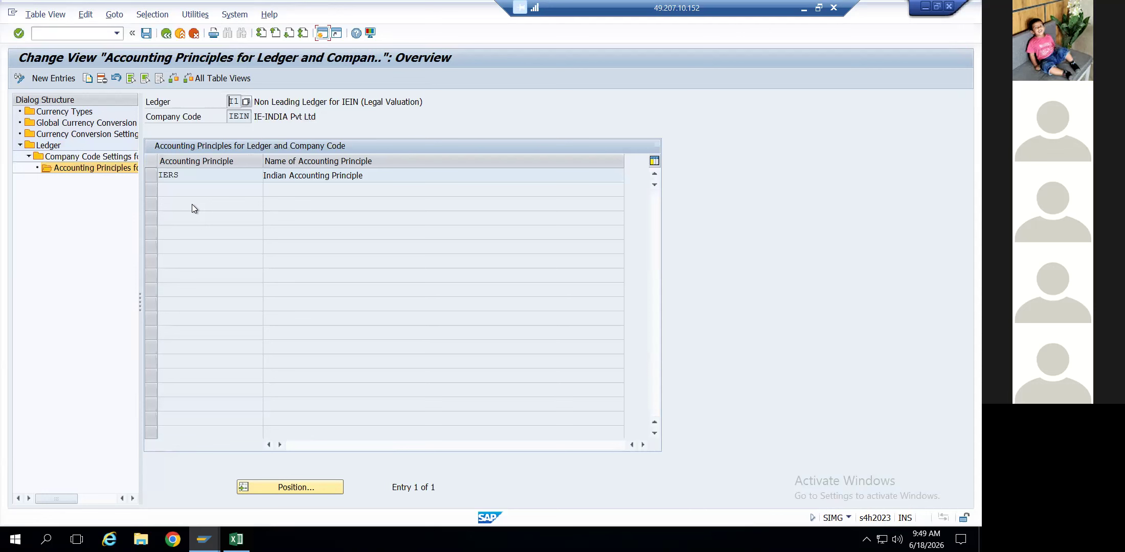
Minimize the remote desktop session and the WhatsApp window, and bring the S4HANA-TRAINING recording folder to the front
click(803, 7)
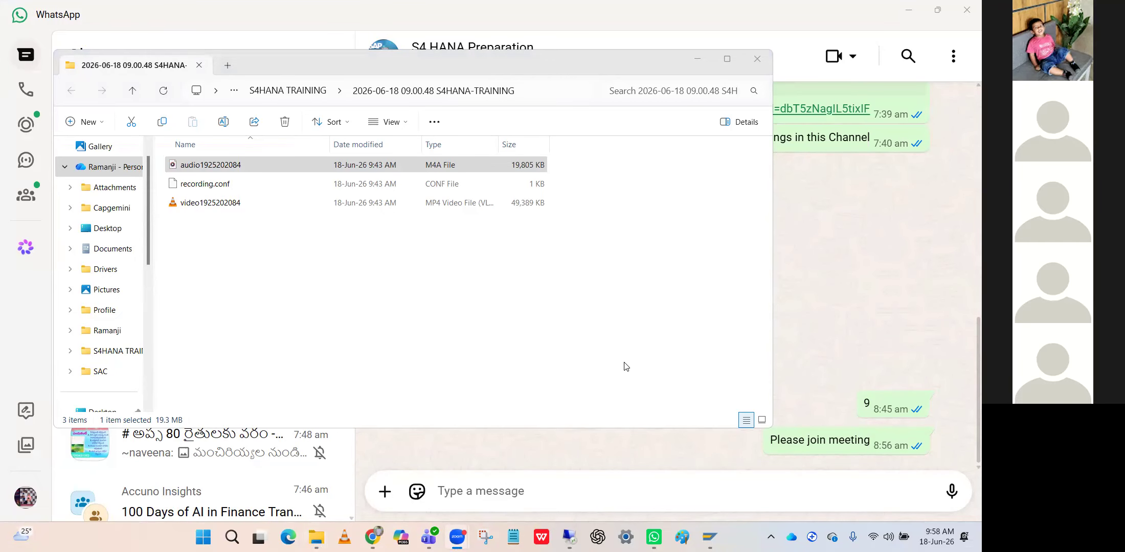
click(908, 10)
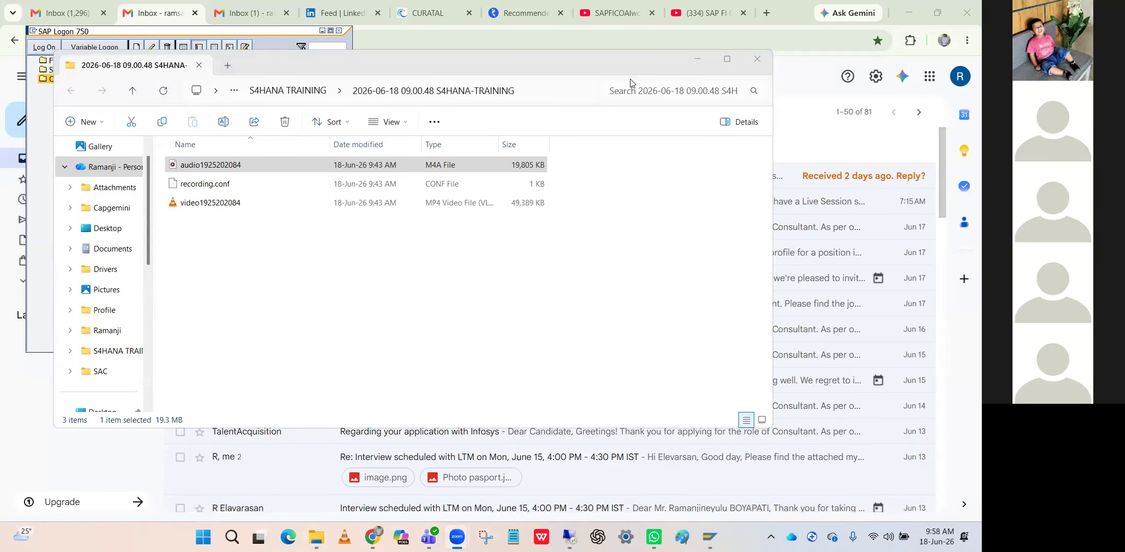
click(284, 254)
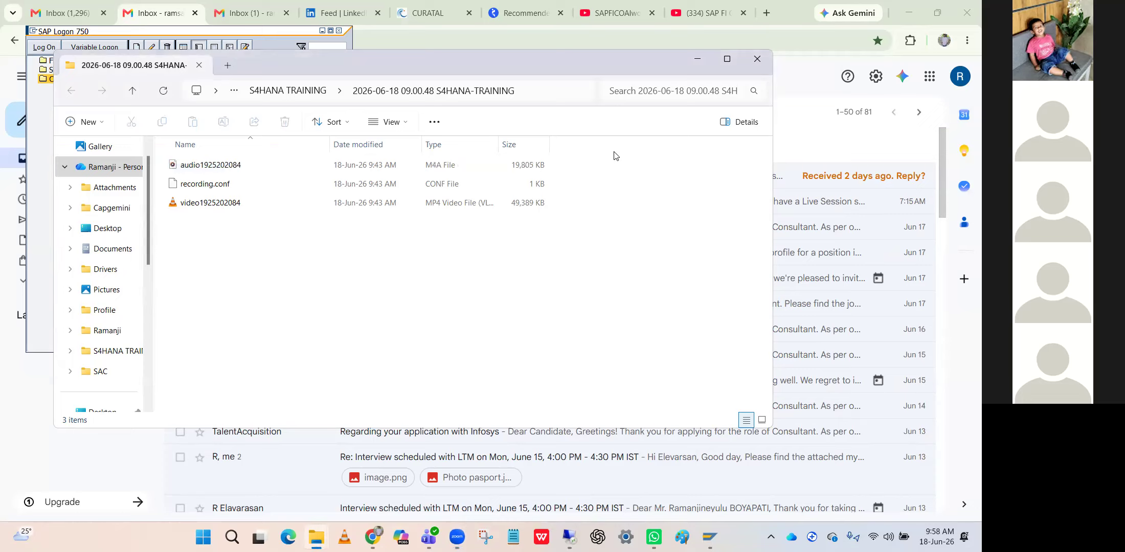
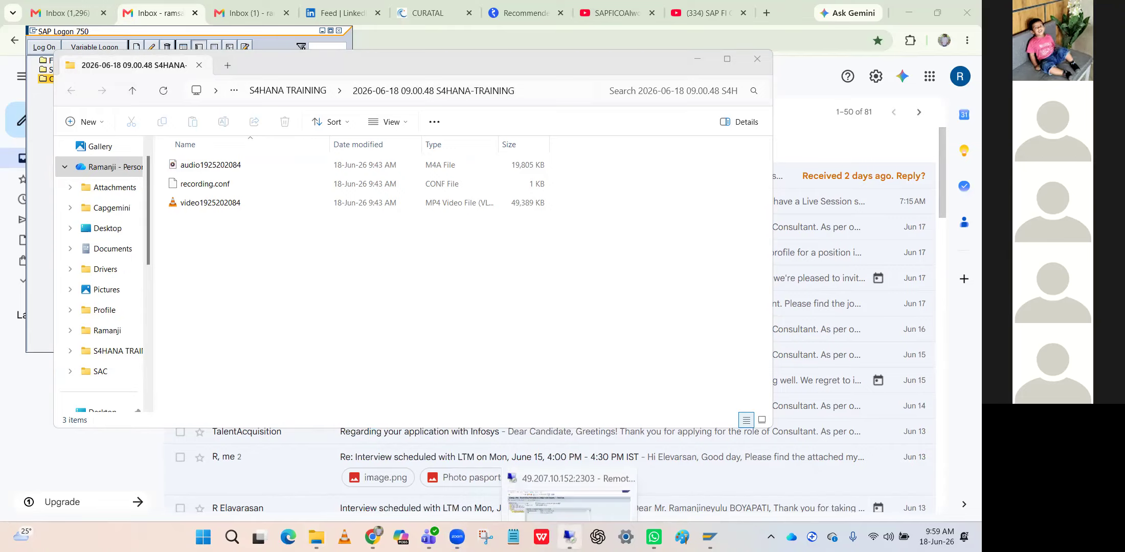
Return to the remote SAP session and open the Company Code Settings of ledger I1 for company code IEIN
click(569, 536)
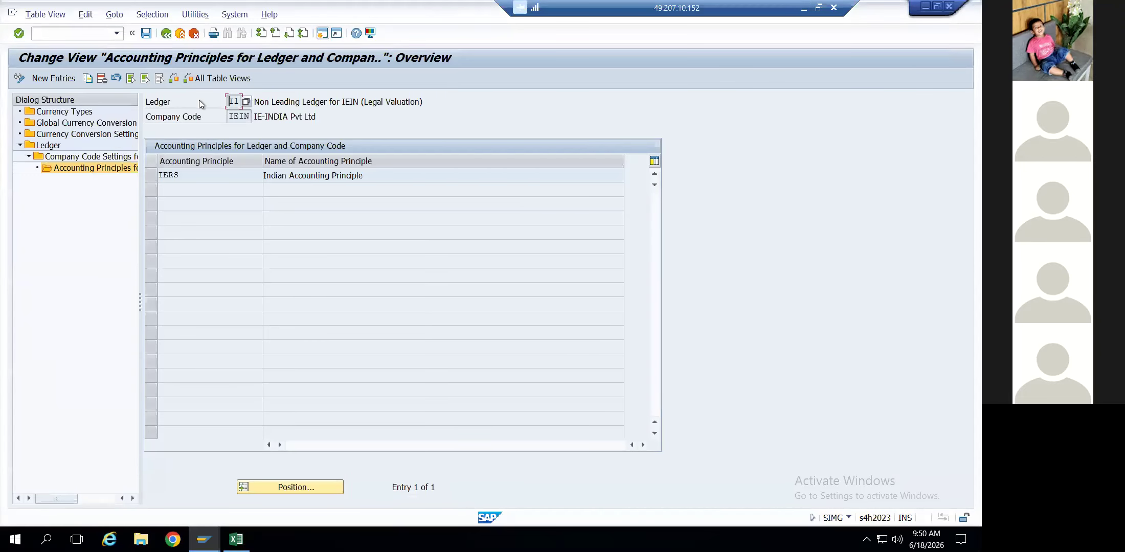
click(151, 175)
double_click(109, 172)
double_click(109, 173)
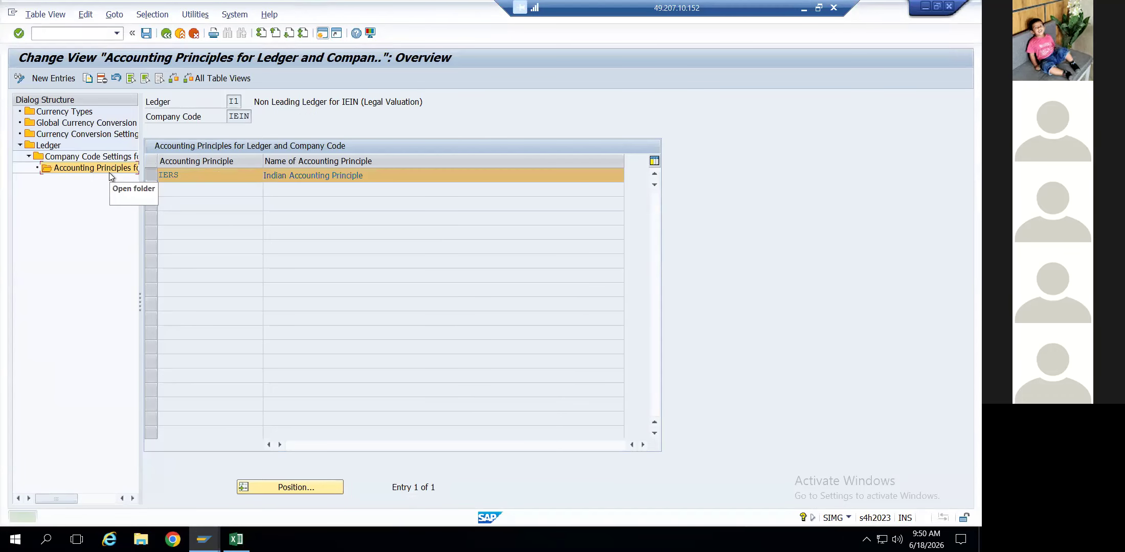
double_click(93, 159)
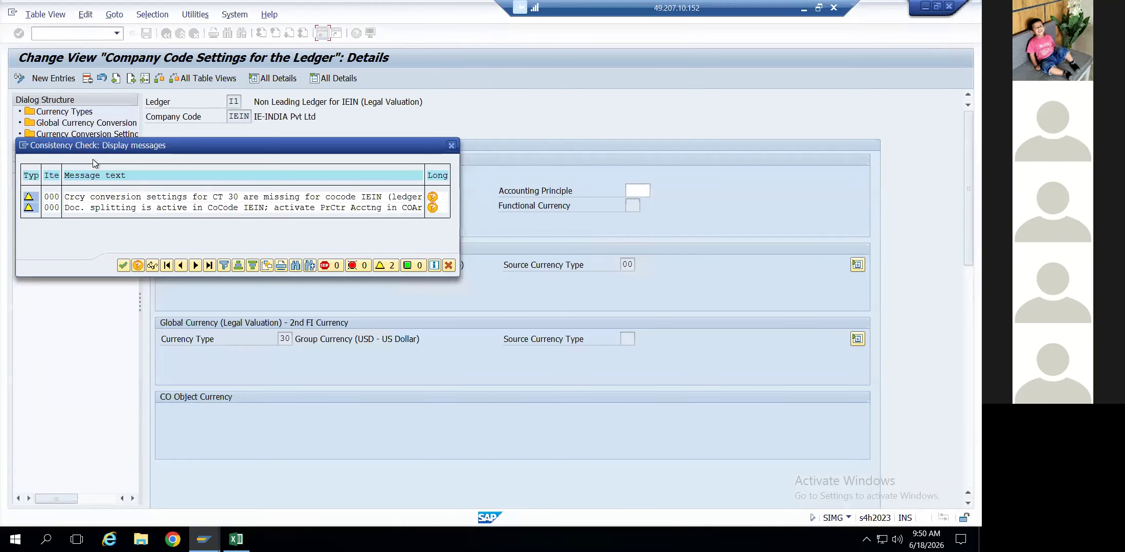
key(Return)
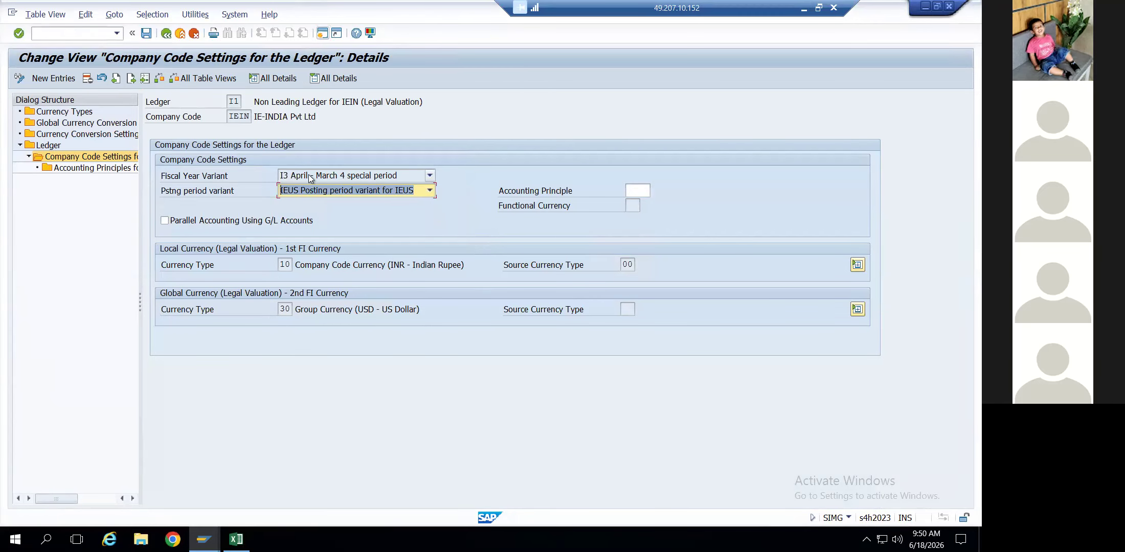
Activate Parallel Accounting Using G/L Accounts for ledger I1 in company code IEIN and try to save the settings
click(172, 221)
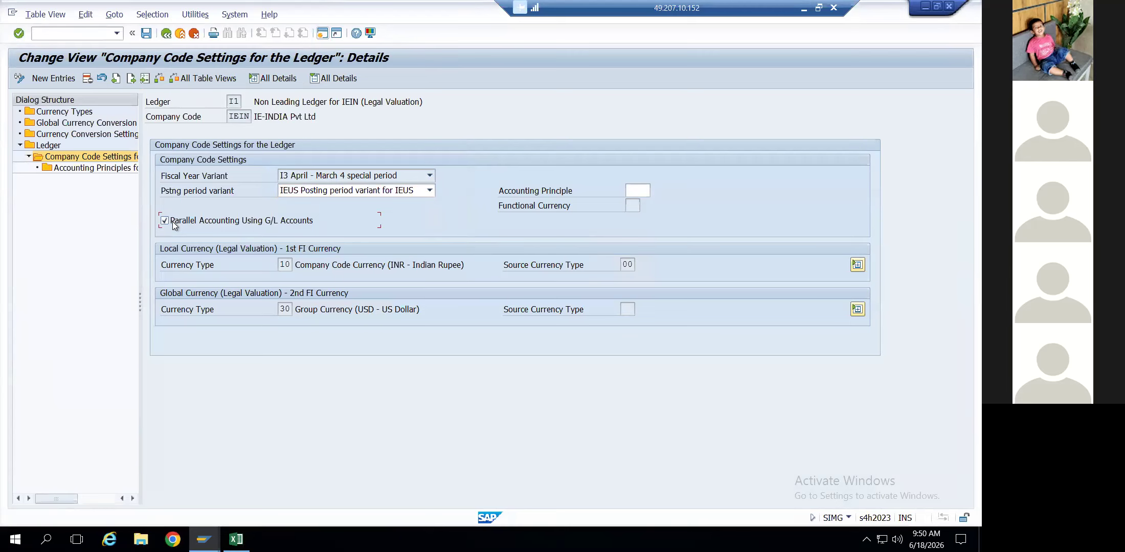
key(ctrl+s)
key(Return)
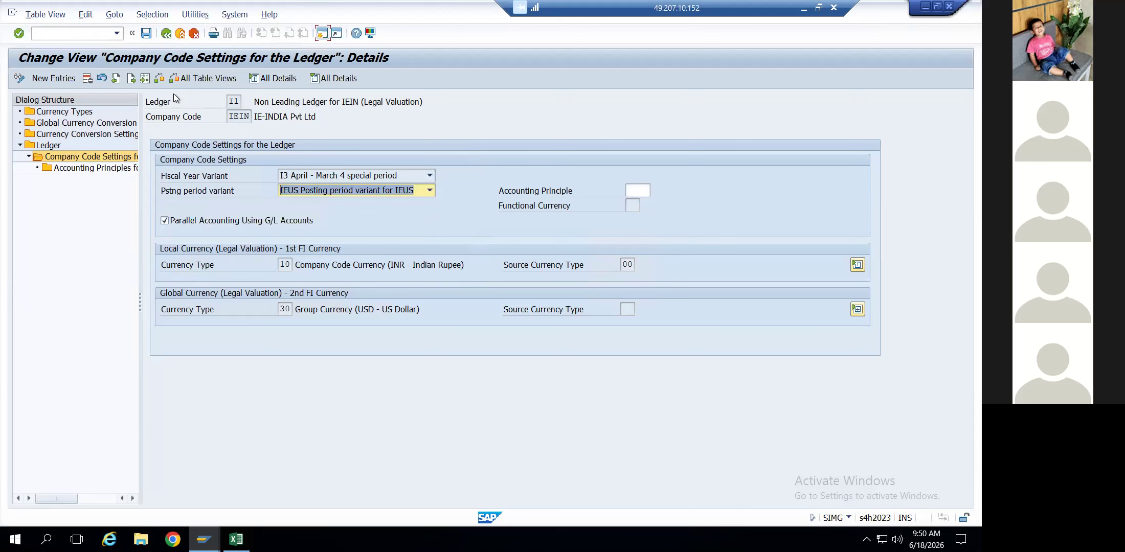
Return to the ledger overview and check the fields of ledger I1, from Ledger Name across to AcctgPrinc of Ledger
click(51, 148)
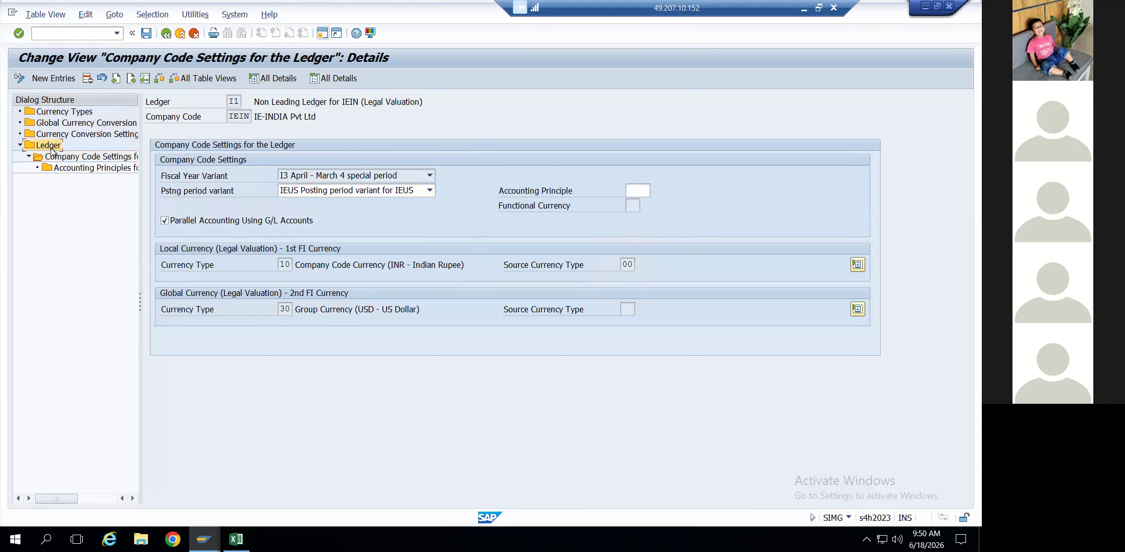
double_click(51, 149)
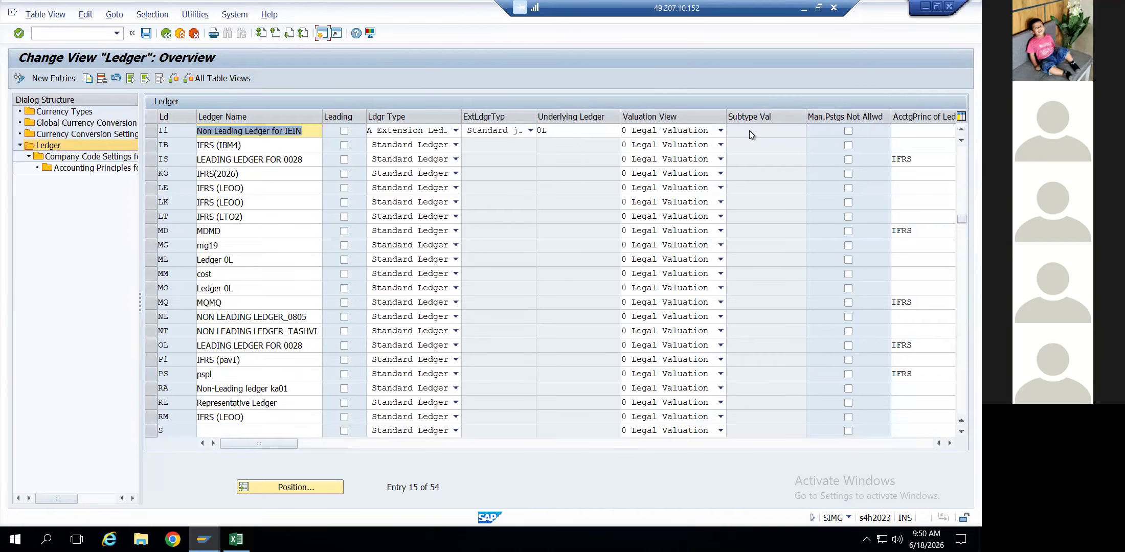
click(863, 131)
key(Tab)
key(Tab)
key(Tab)
key(Tab)
key(Tab)
key(Tab)
key(Tab)
key(Tab)
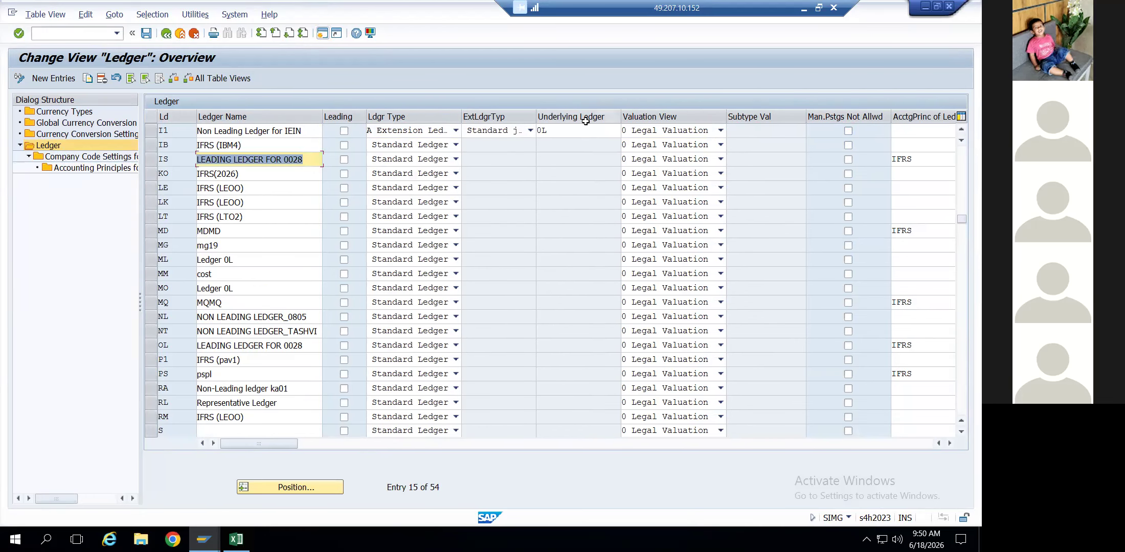
Look at the currency conversion settings for company codes and exit to the IMG without saving the changed data
click(87, 133)
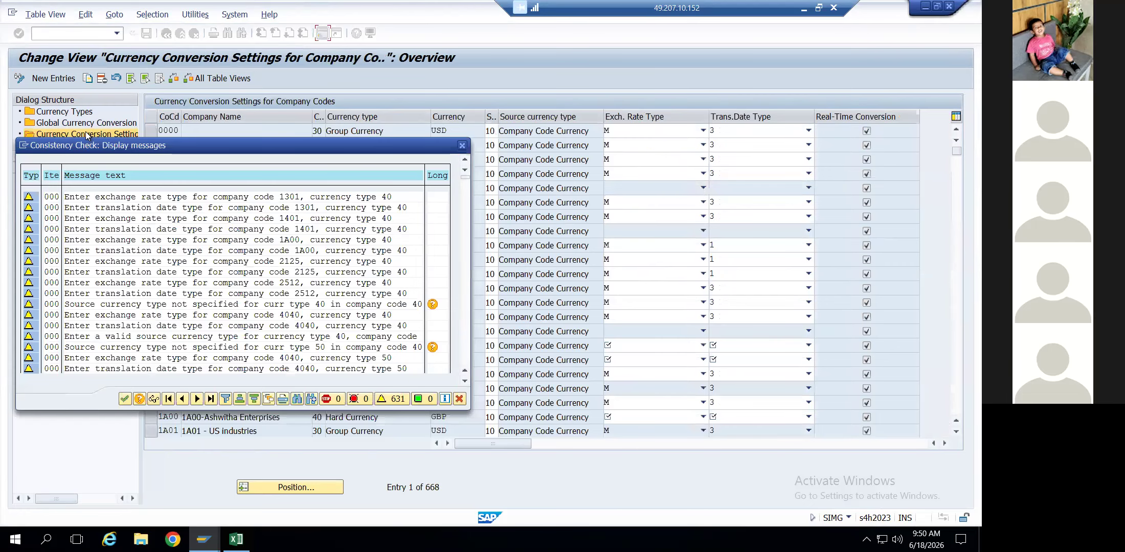
key(Return)
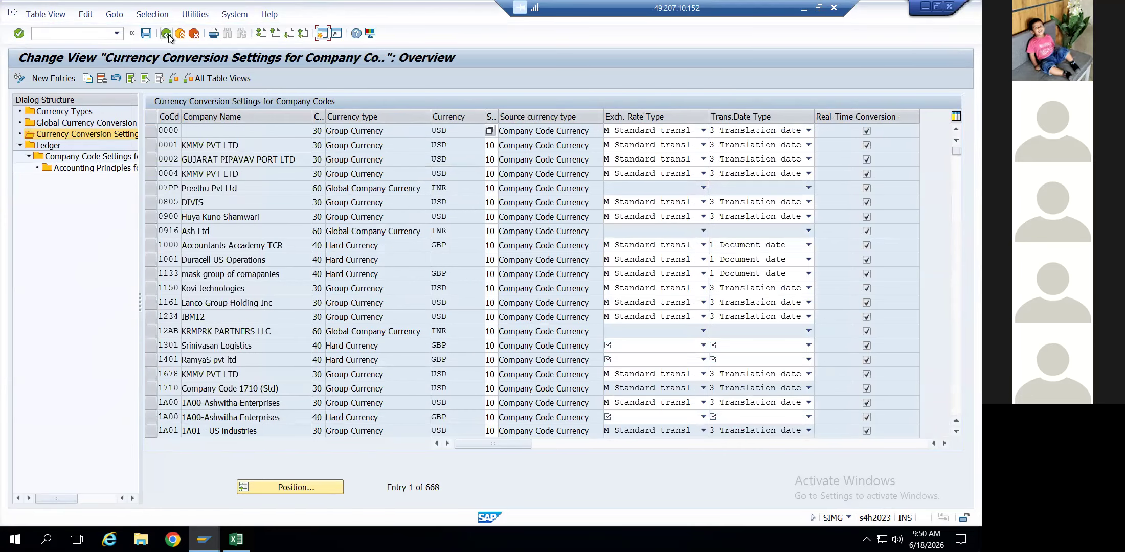
click(168, 34)
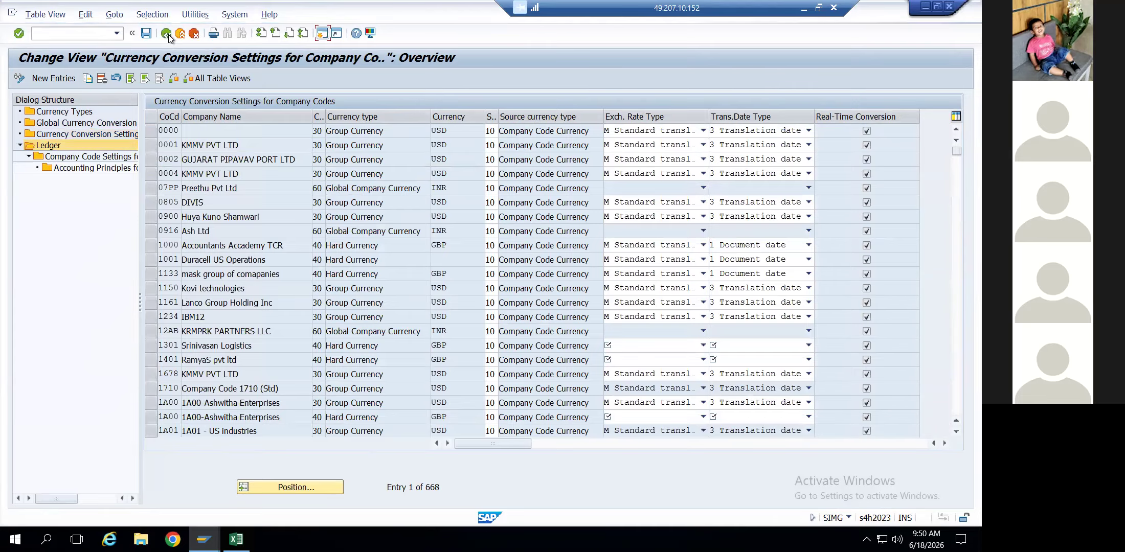
click(168, 34)
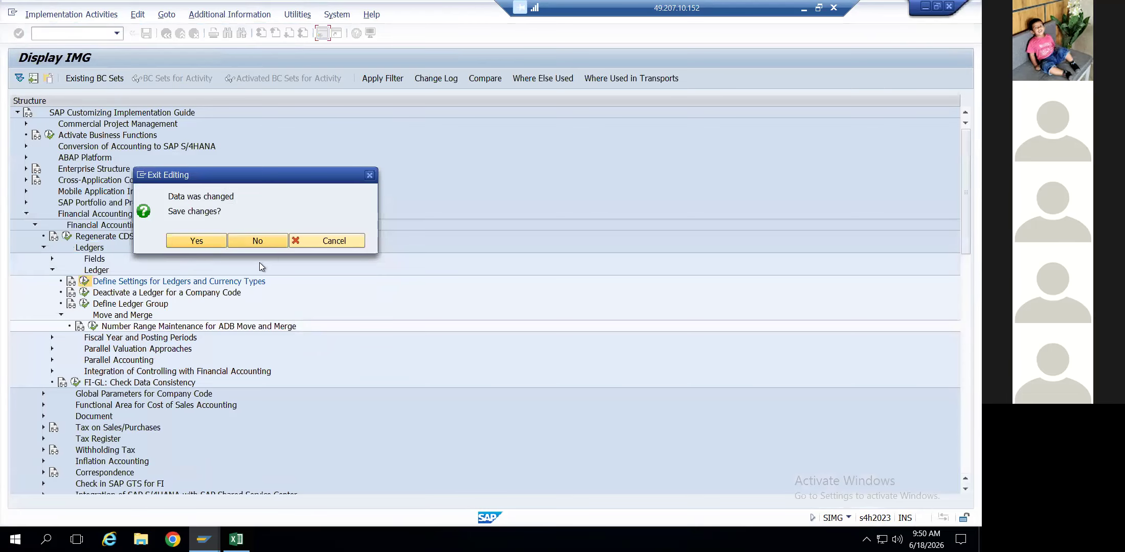
click(264, 242)
Reopen Define Settings for Ledgers and Currency Types, and locate company code IEIN in the Company Code Settings of ledger 0L
click(86, 285)
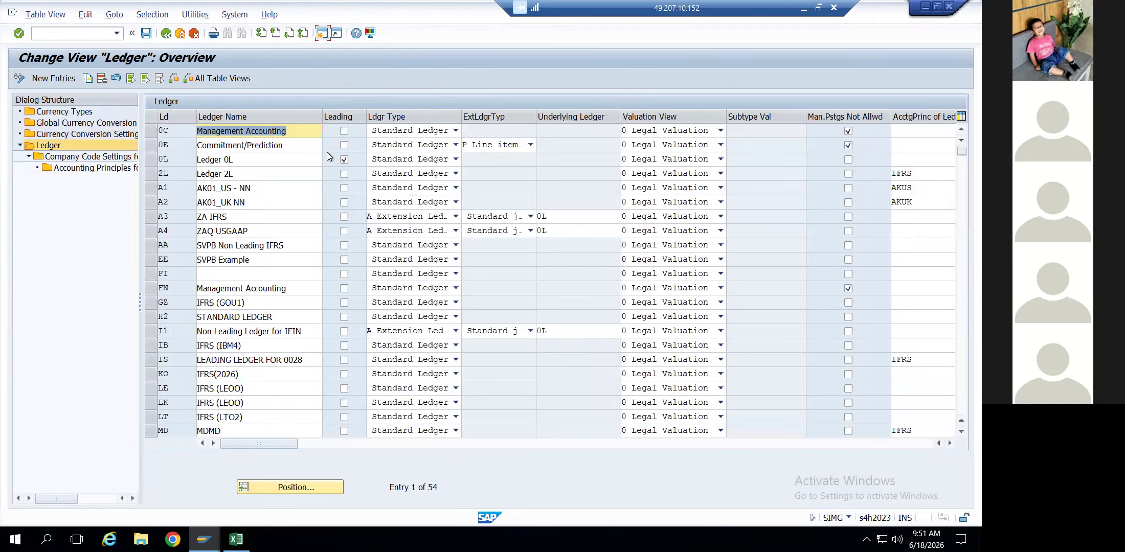
click(152, 159)
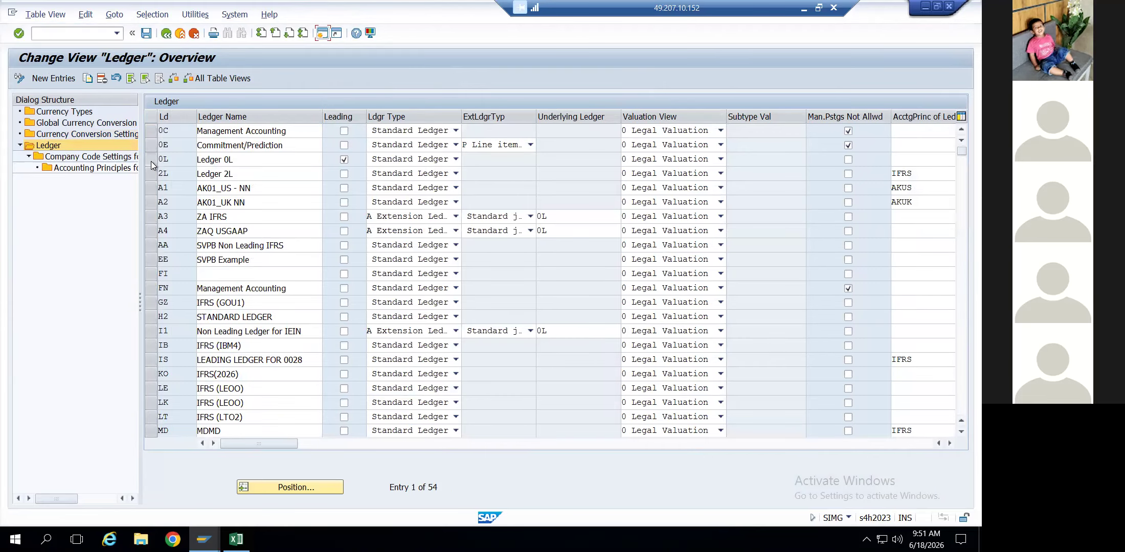
double_click(100, 160)
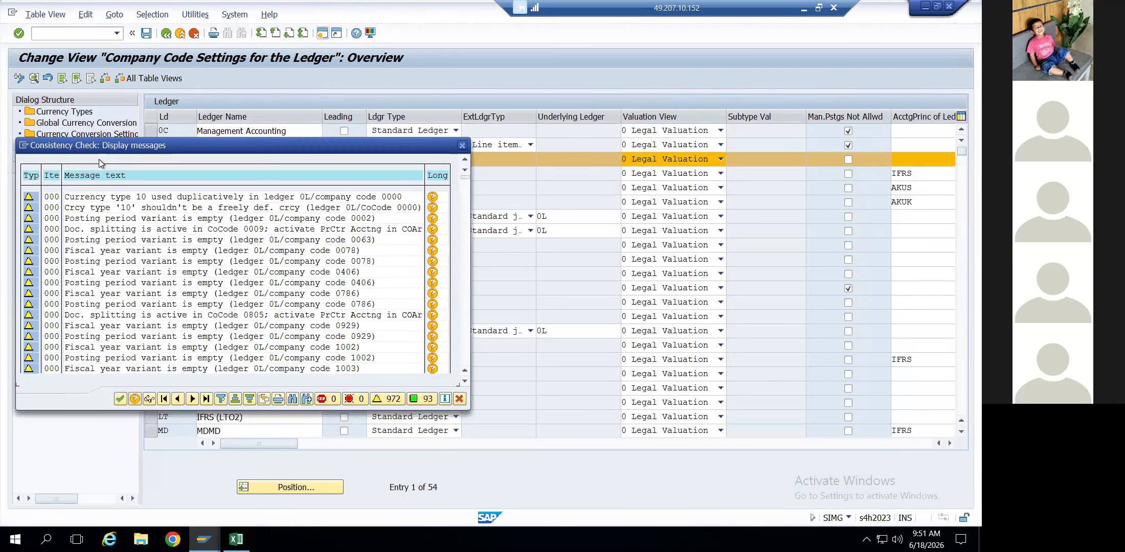
key(Return)
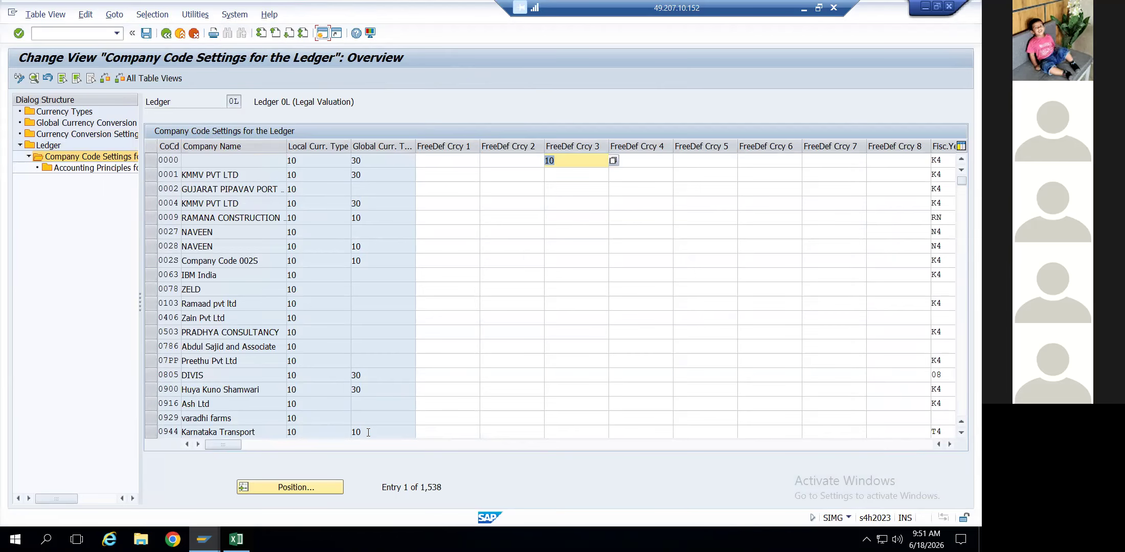
click(308, 492)
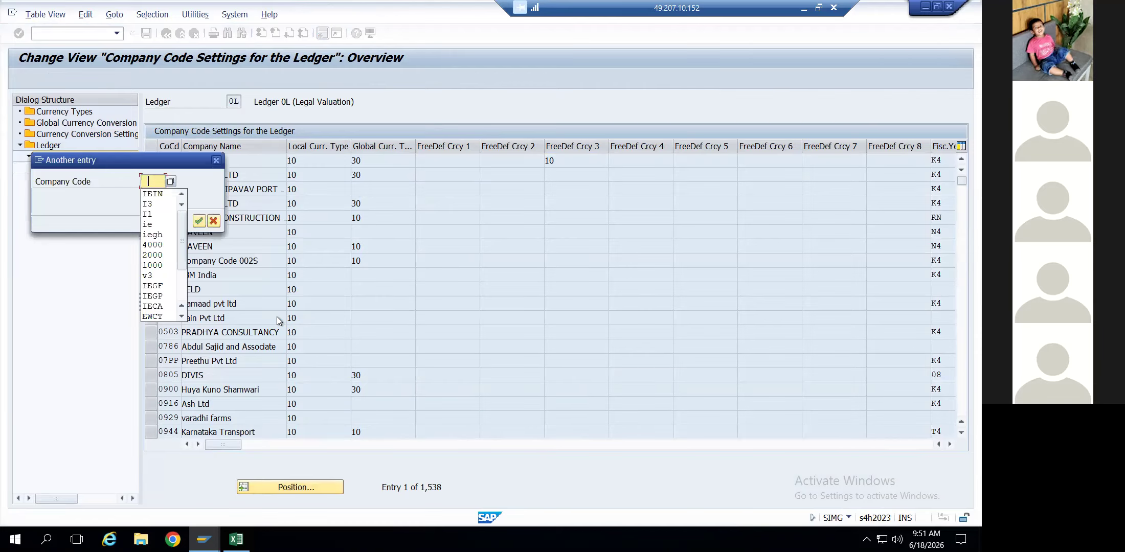
key(Down)
key(Return)
key(Return)
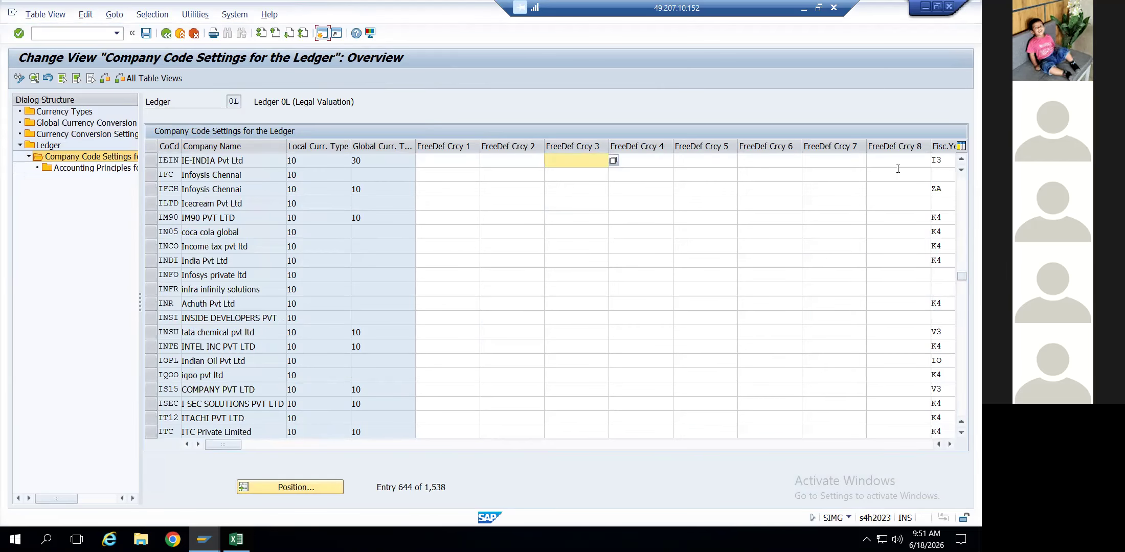
Check the fiscal year variant, posting variant and accounting principle of company code IEIN in ledger 0L
click(946, 164)
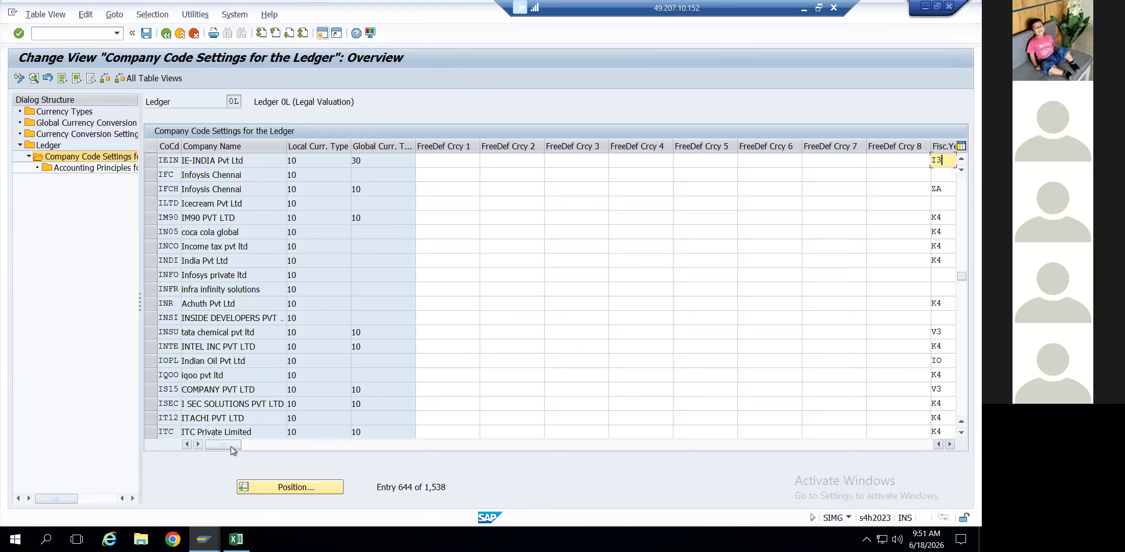
drag(230, 446, 261, 446)
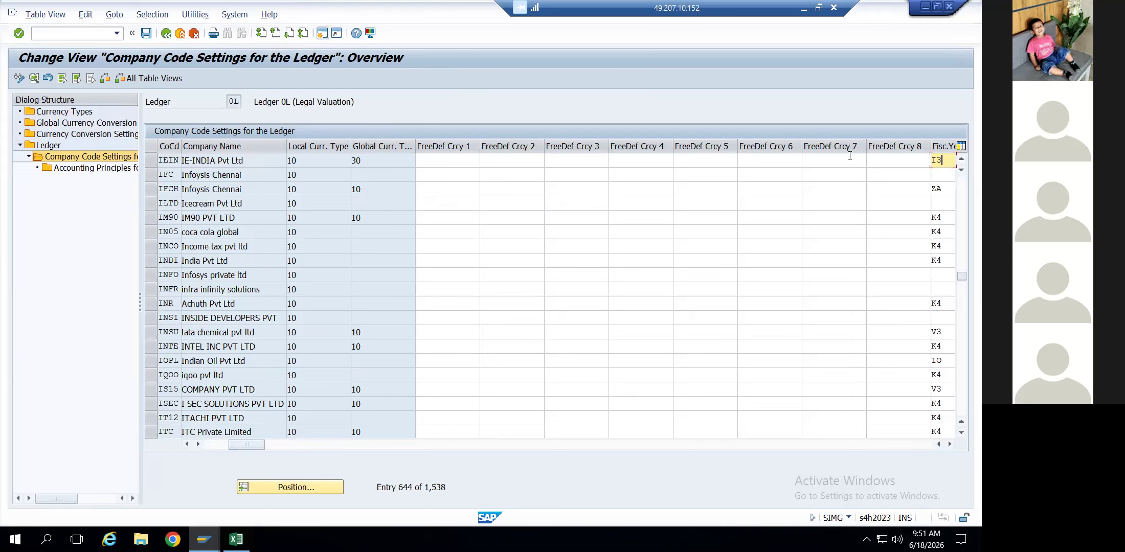
key(Tab)
key(Tab)
key(Tab)
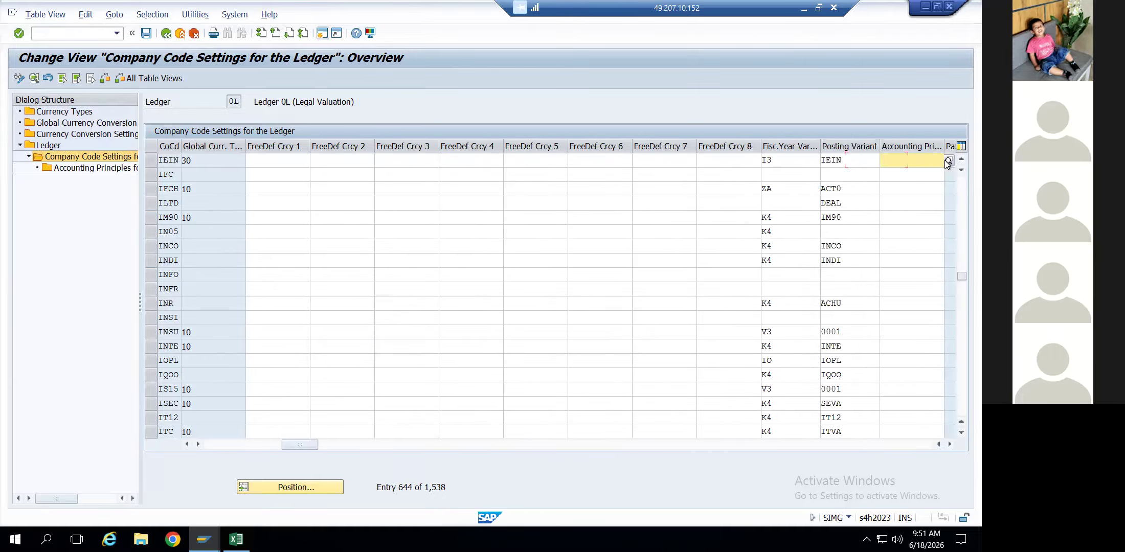
click(796, 160)
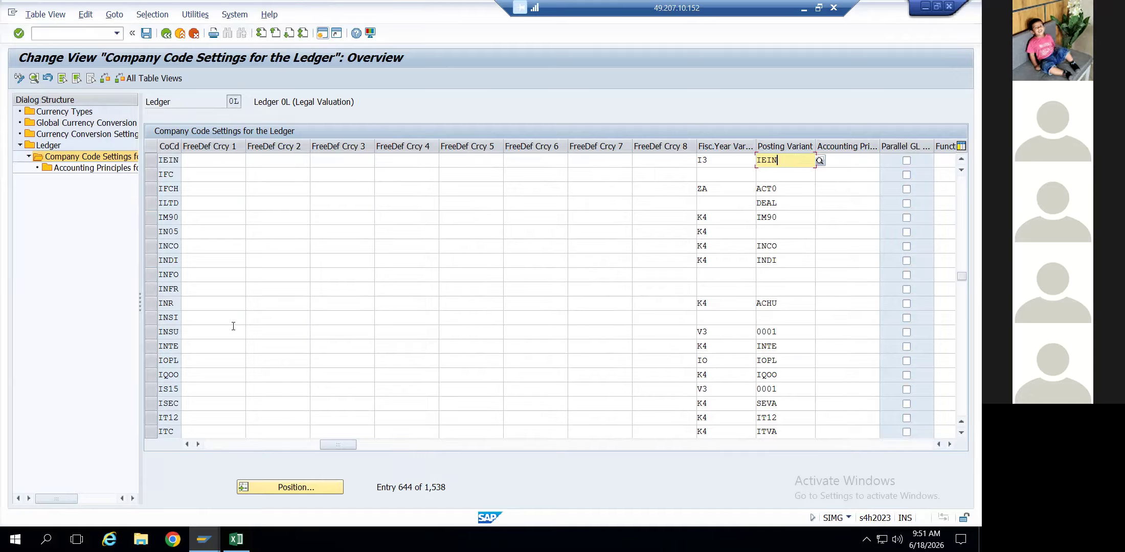
click(234, 102)
Return to the ledger overview, select ledger I1 and open its Company Code Settings for company code IEIN
click(165, 36)
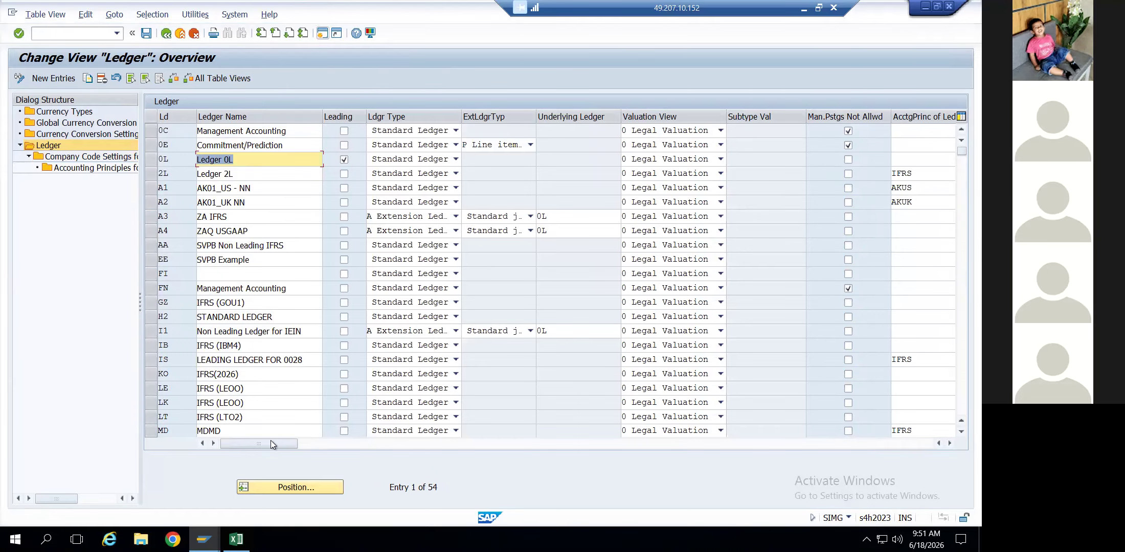
click(149, 333)
double_click(70, 158)
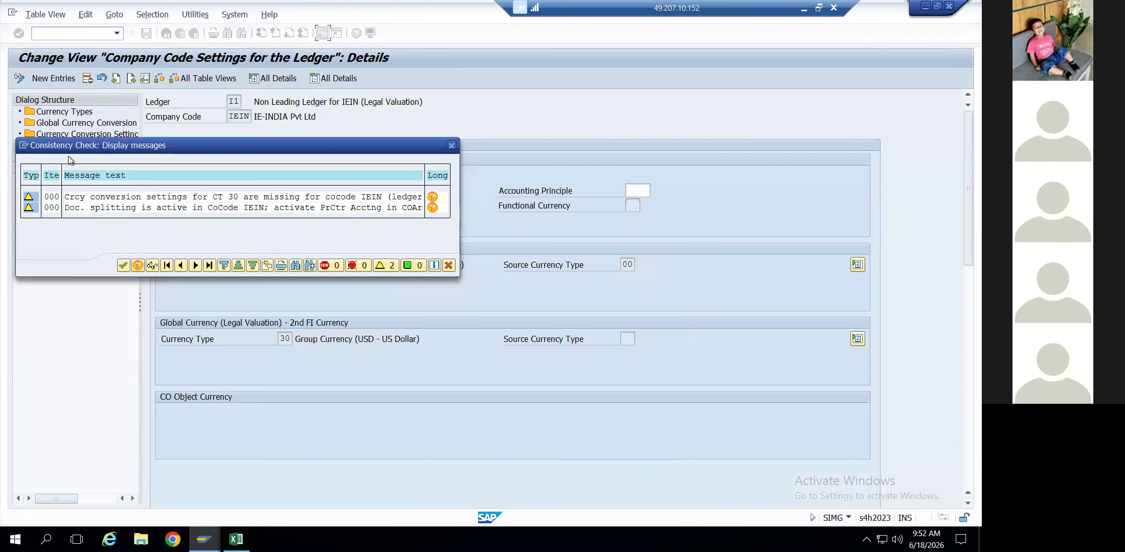
key(Return)
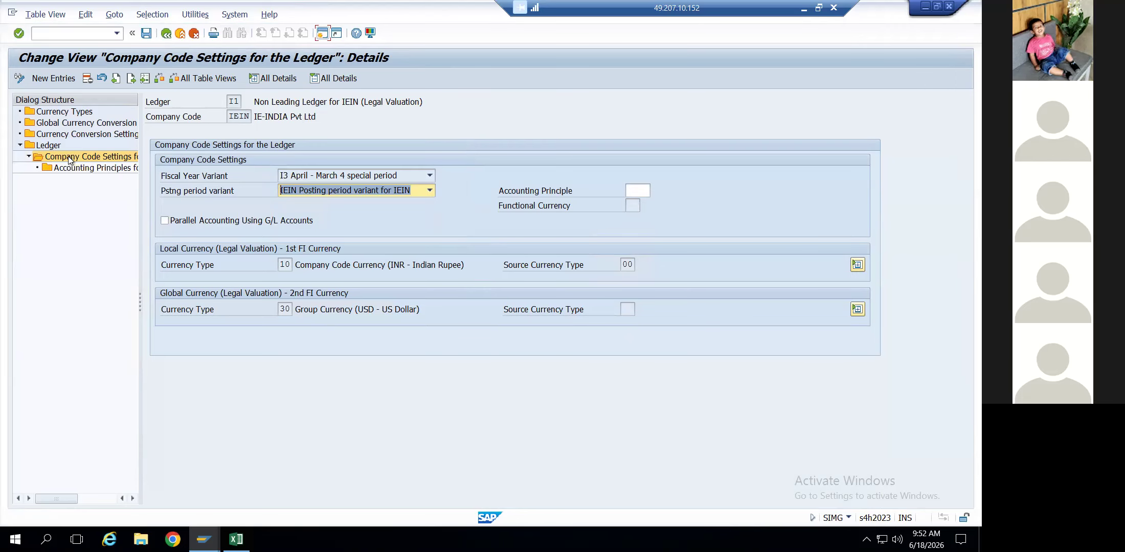
Try to add a new Company Code Settings entry for company code IEIN in ledger I1, declining the currency type 30 deletion
click(53, 77)
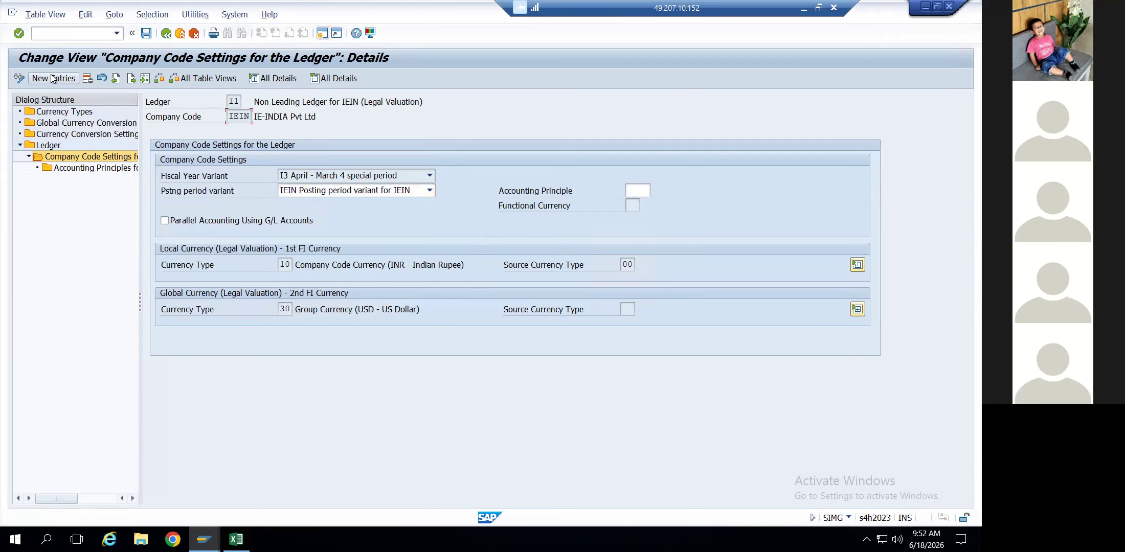
key(Down)
key(Return)
key(Return)
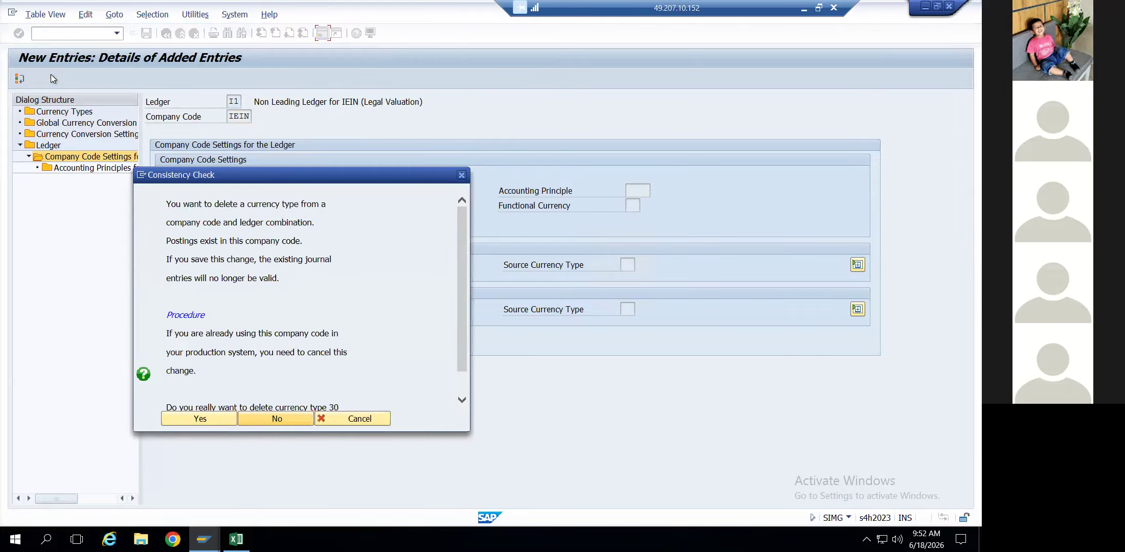
key(Return)
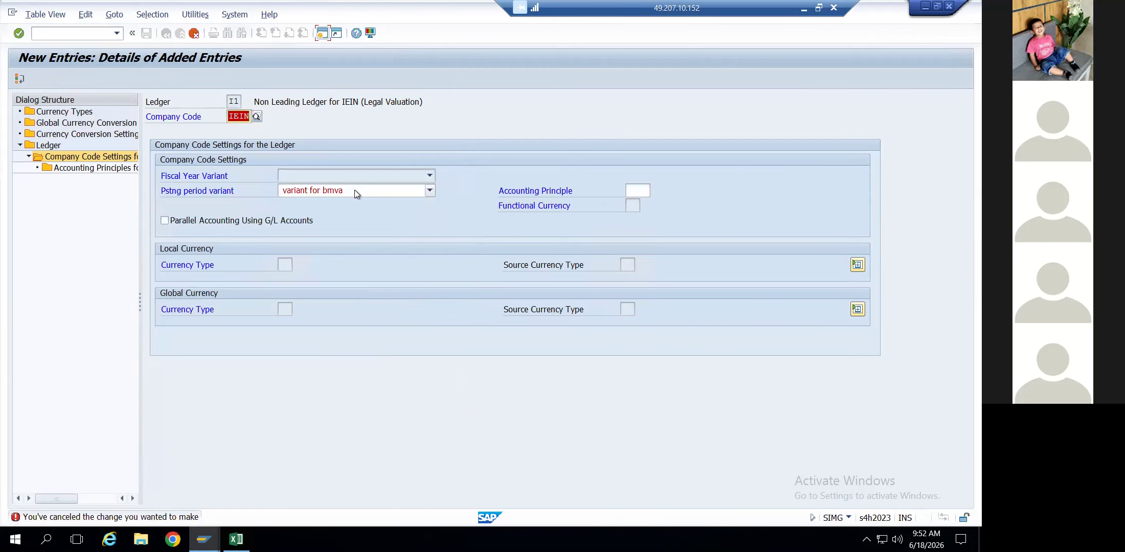
click(356, 192)
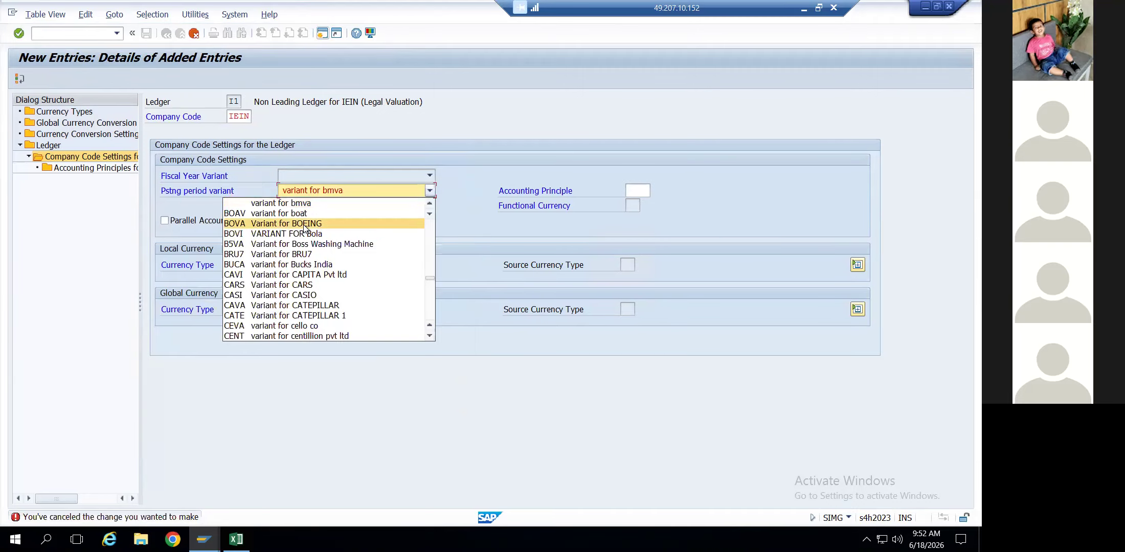
key(i)
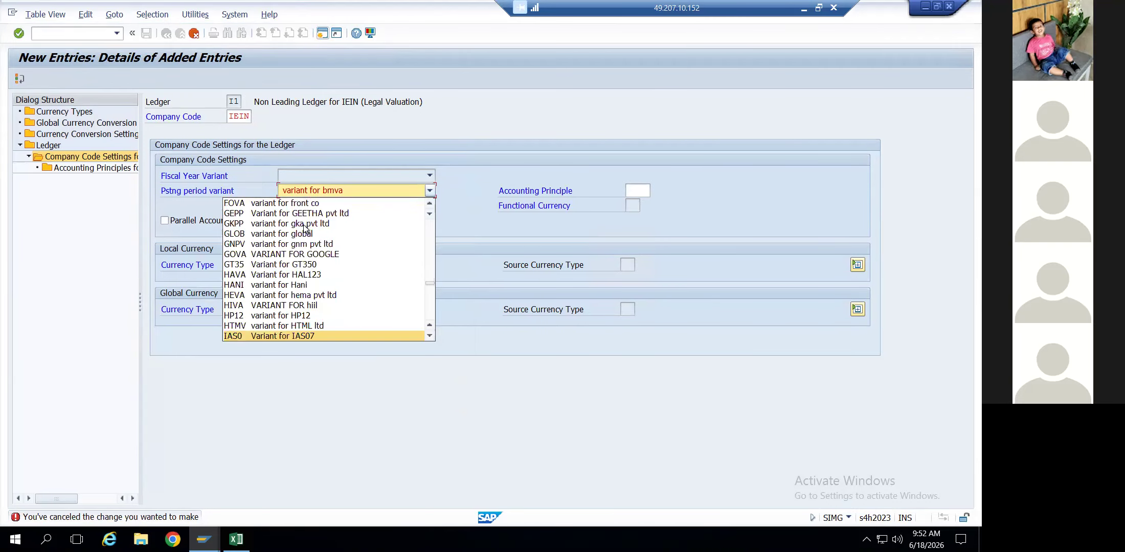
key(e)
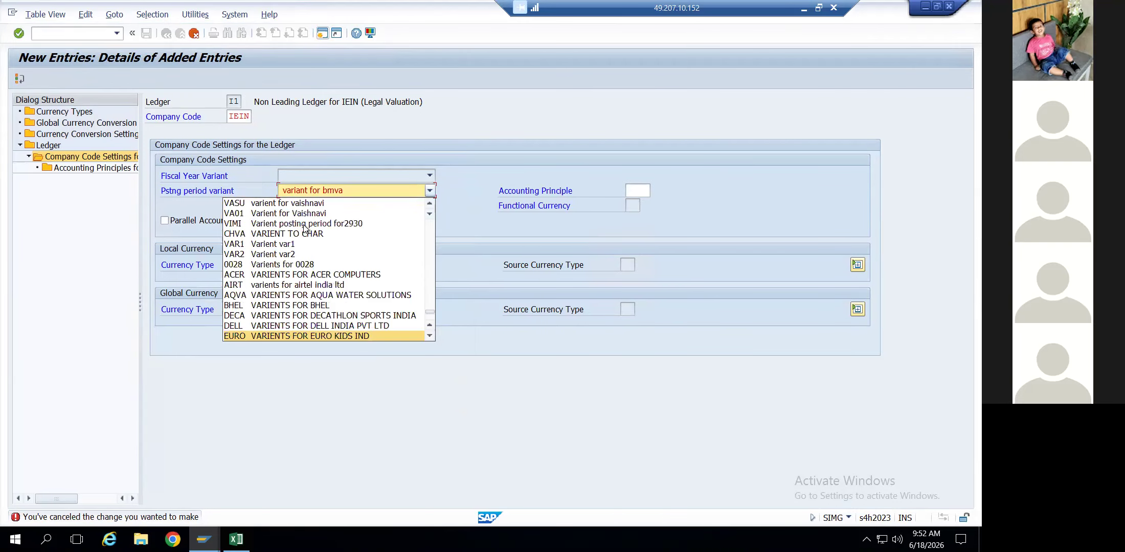
key(u)
key(u)
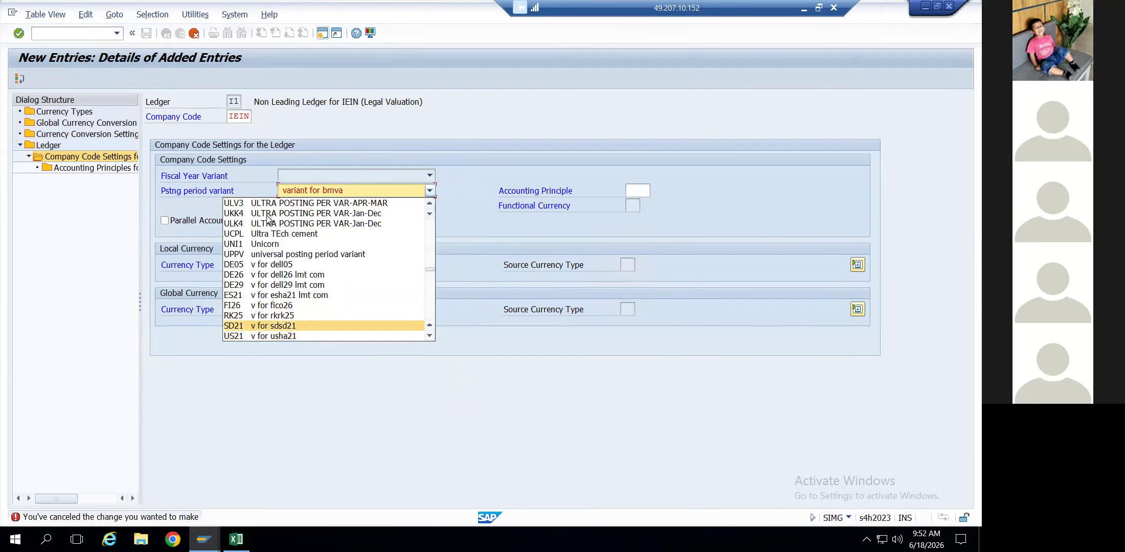
click(321, 173)
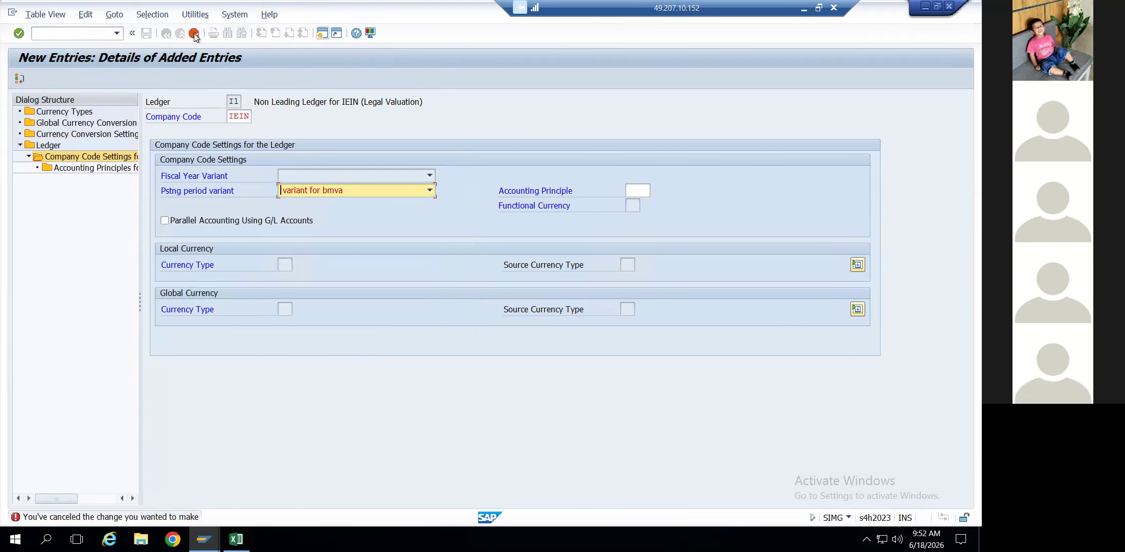
click(194, 34)
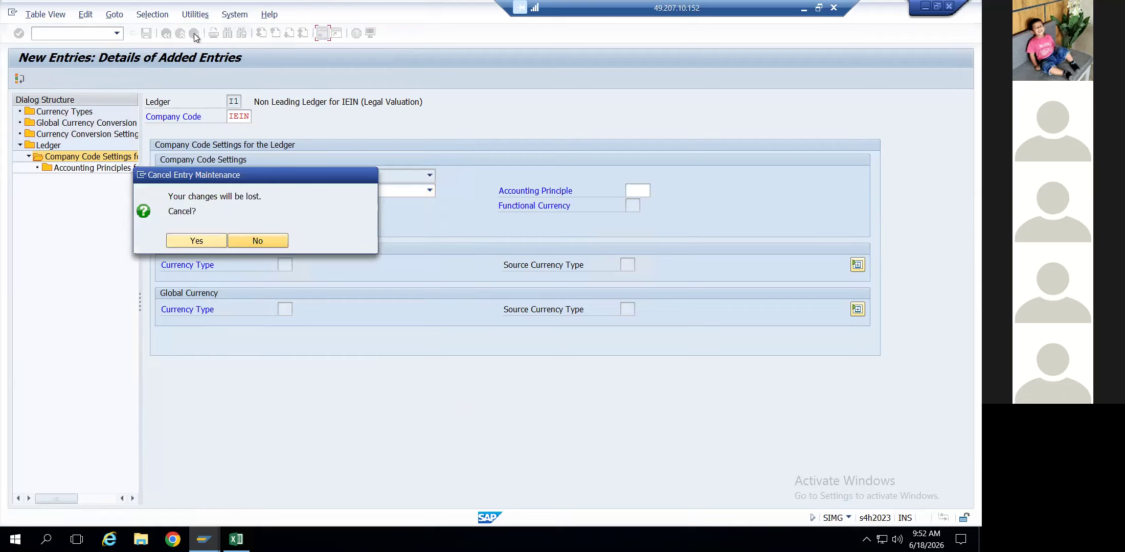
click(190, 243)
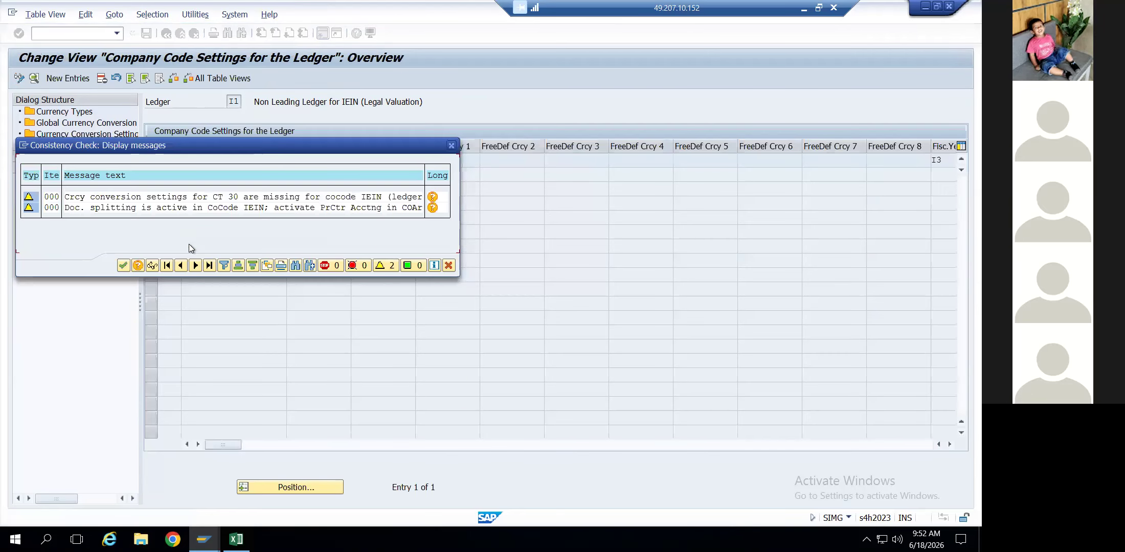
click(123, 265)
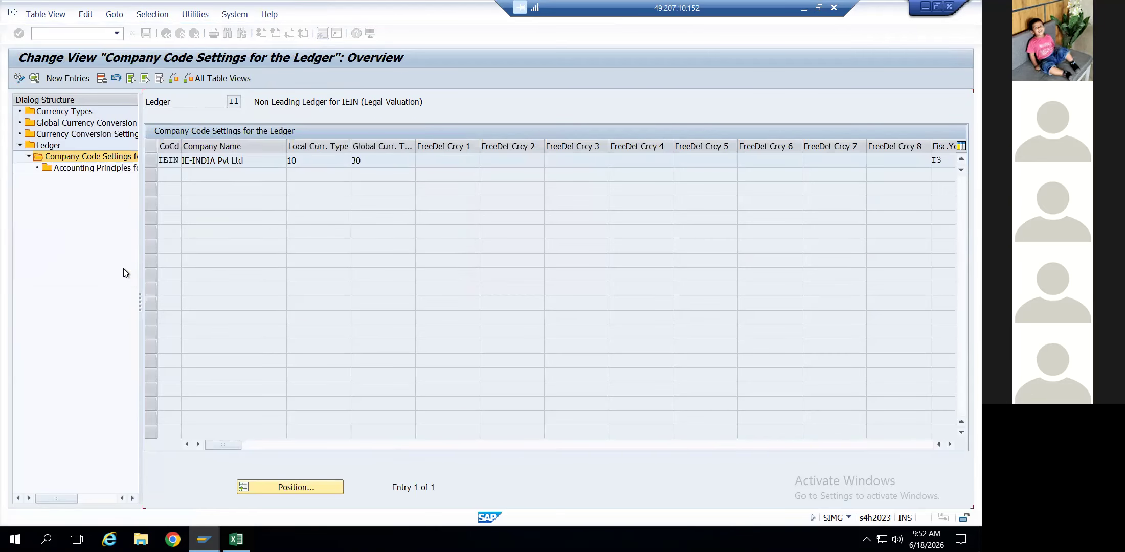
Delete company code IEIN with all dependent entries from ledger I1's Company Code Settings and save to the proposed customizing request
click(149, 164)
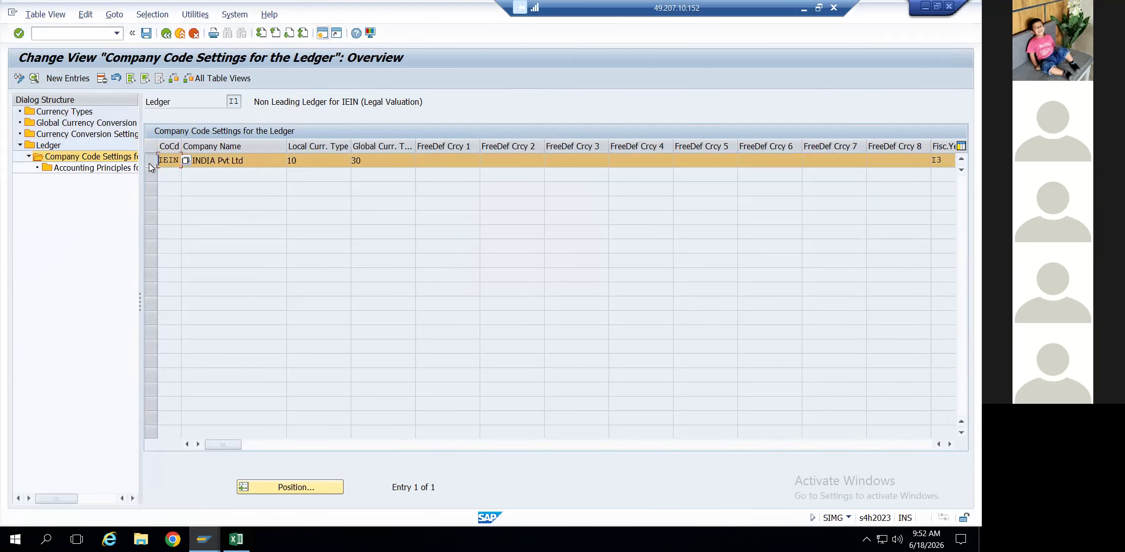
click(101, 83)
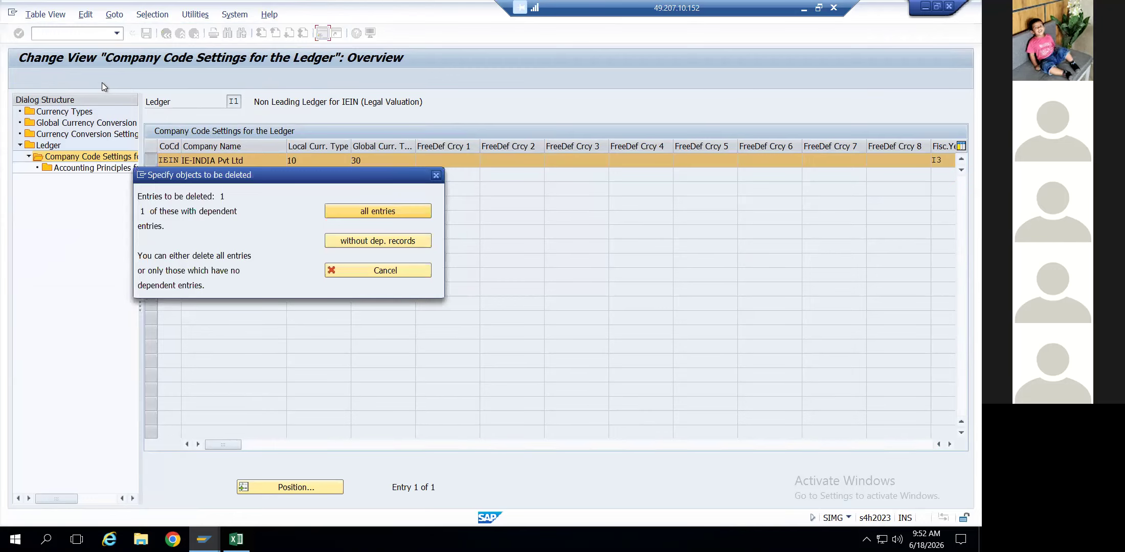
click(384, 211)
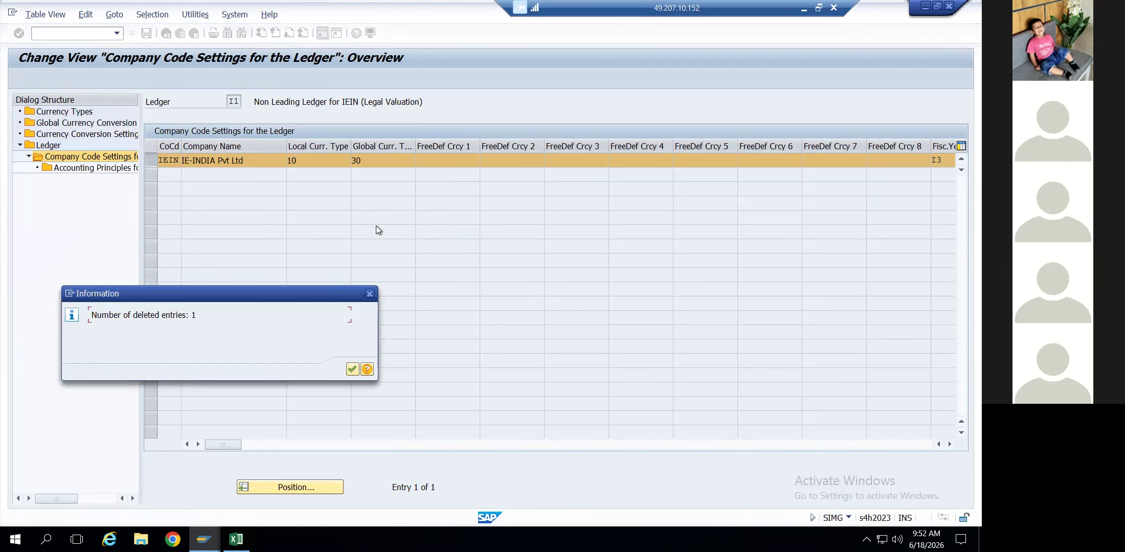
key(Return)
click(146, 39)
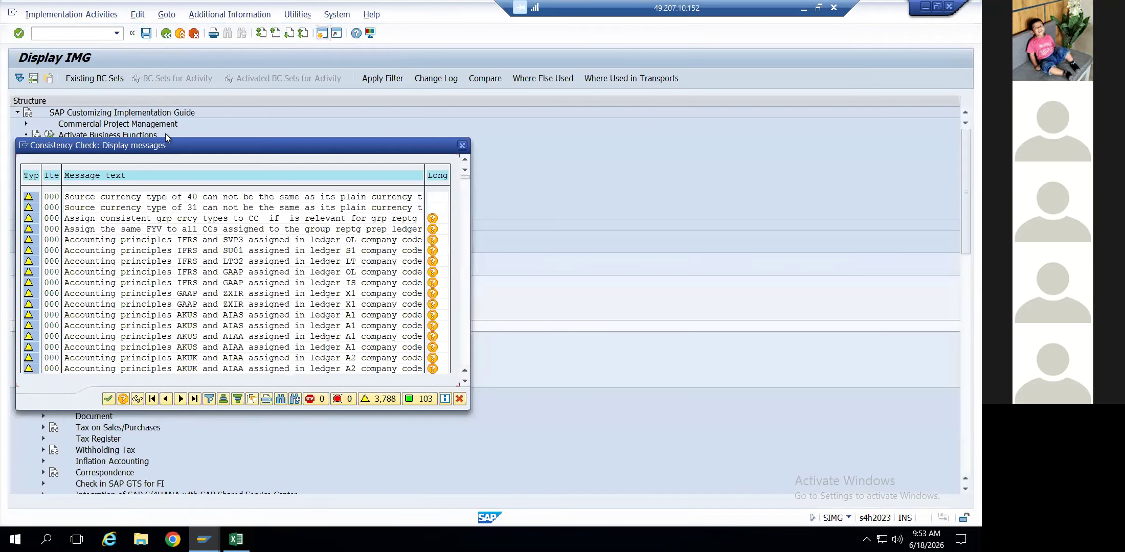
key(Return)
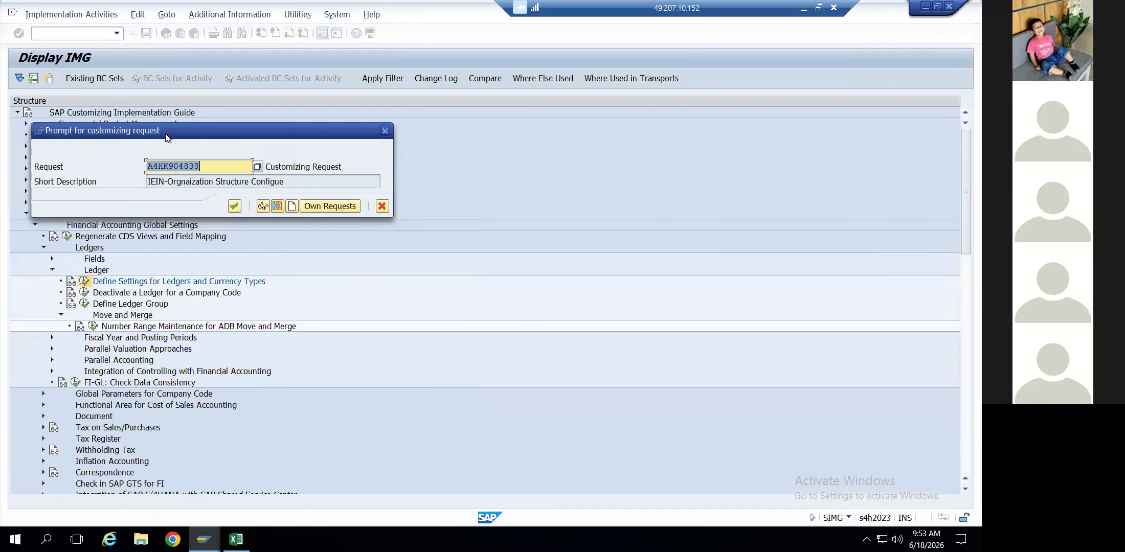
click(233, 206)
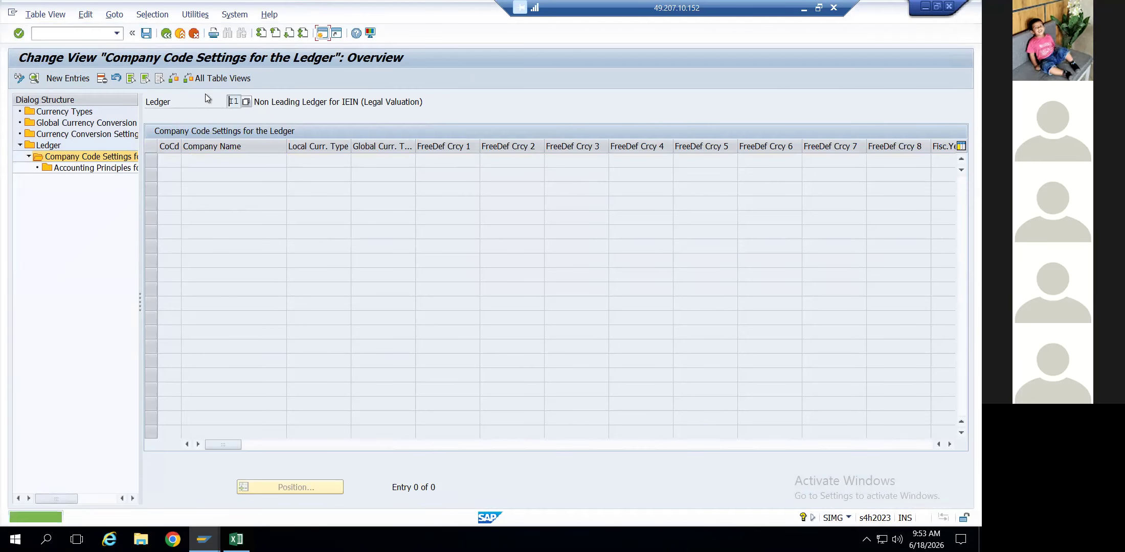
Reopen the Company Code Settings of ledger I1 and start a new entry for company code IEIN
click(167, 33)
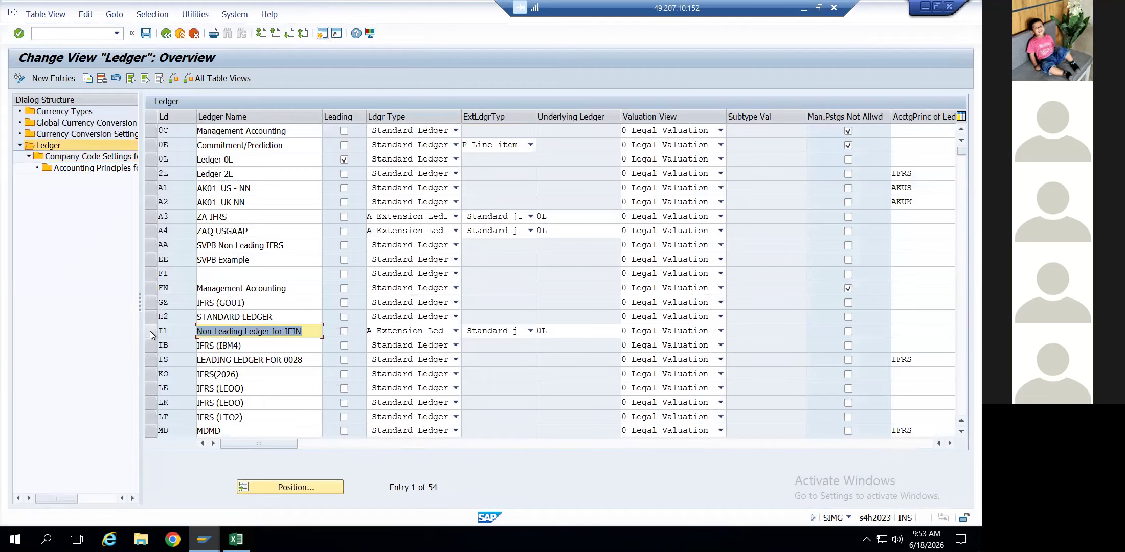
click(149, 331)
double_click(93, 157)
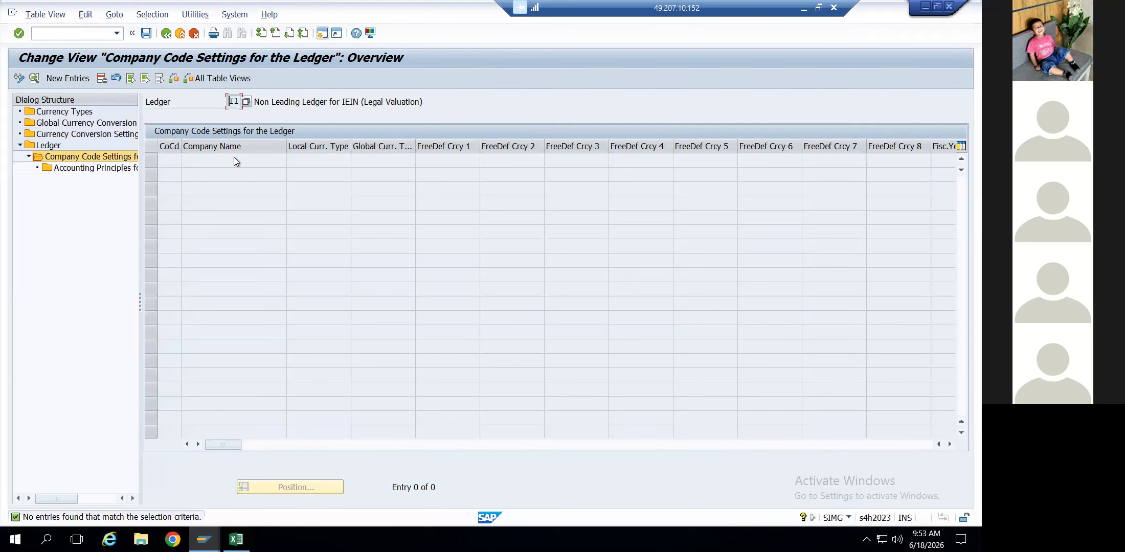
click(71, 79)
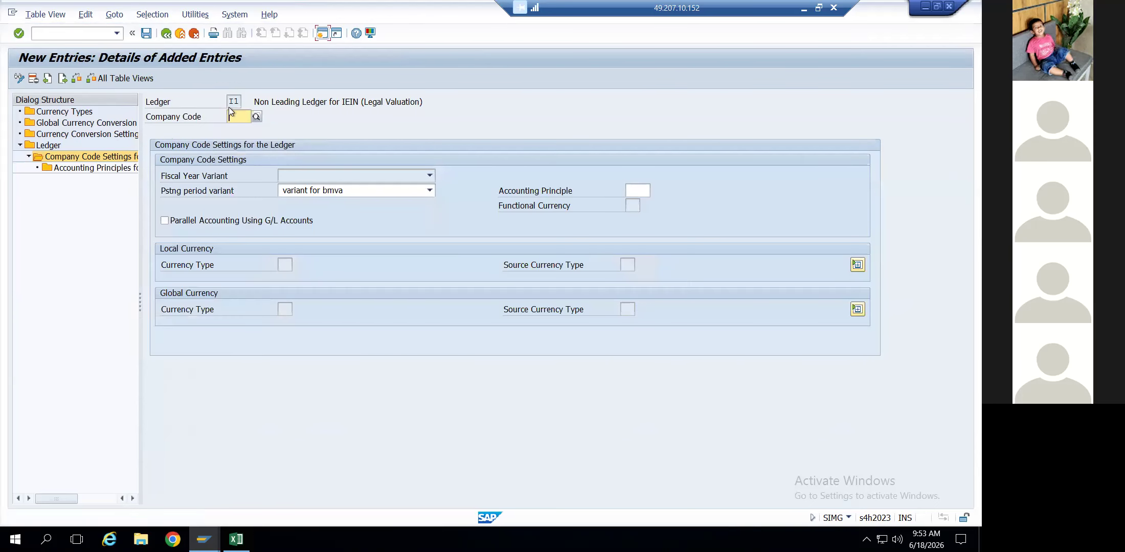
click(241, 117)
click(243, 120)
key(Down)
click(244, 118)
key(Return)
key(Down)
key(Return)
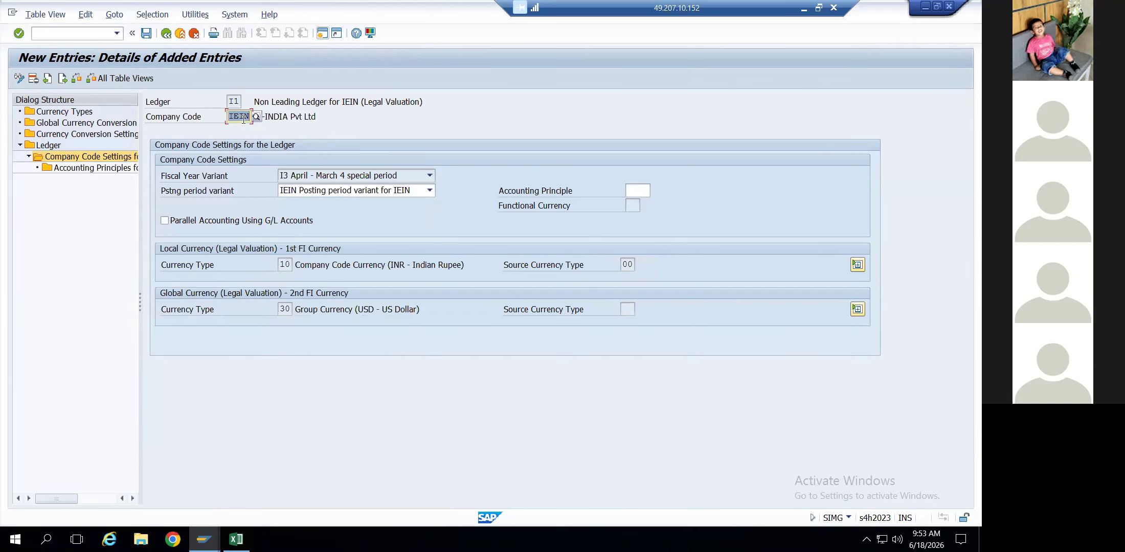
Set the posting period variant of the new IEIN entry to IEUS and accept the consistency messages
click(335, 191)
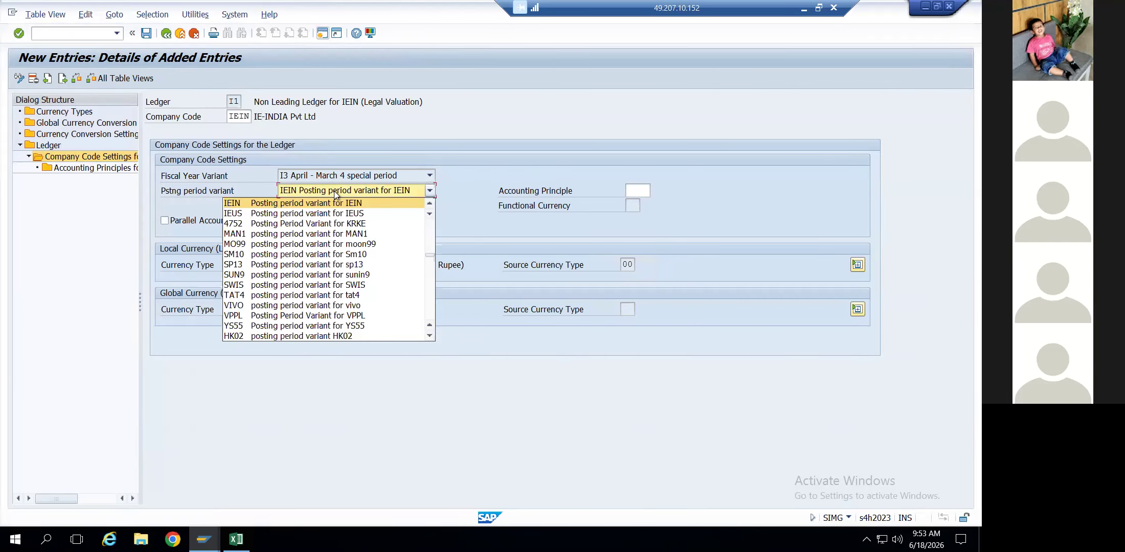
click(292, 213)
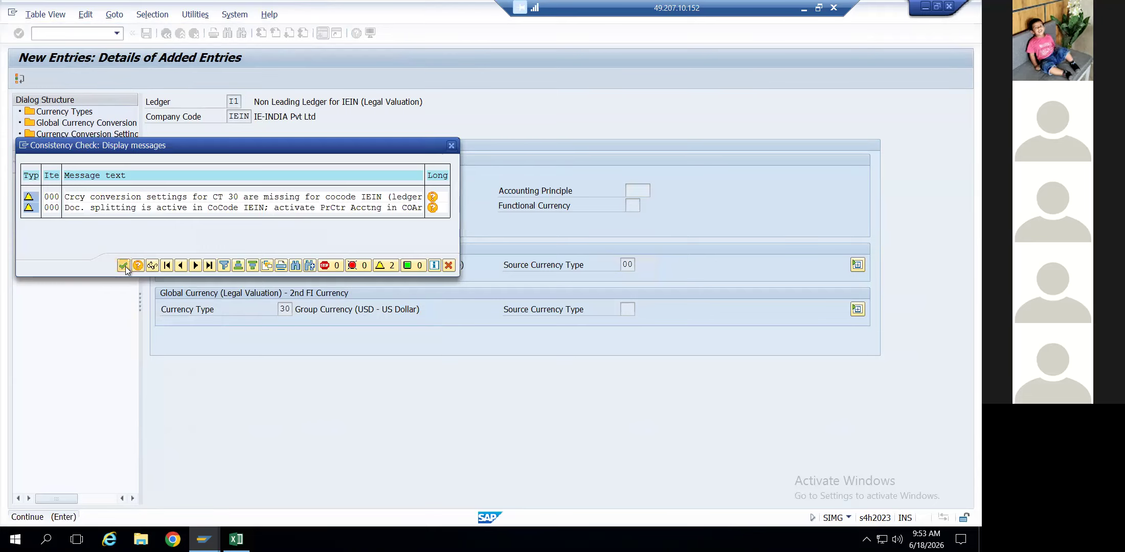
click(126, 266)
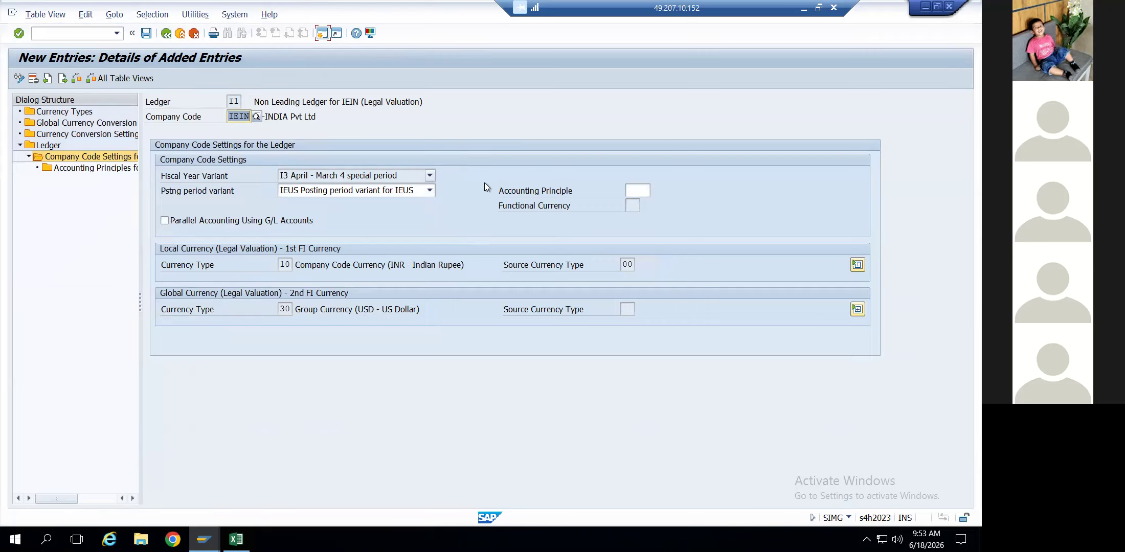
Return to ledger I1's Company Code Settings overview and reopen the IEIN entry to check its variants and accounting principle
click(631, 193)
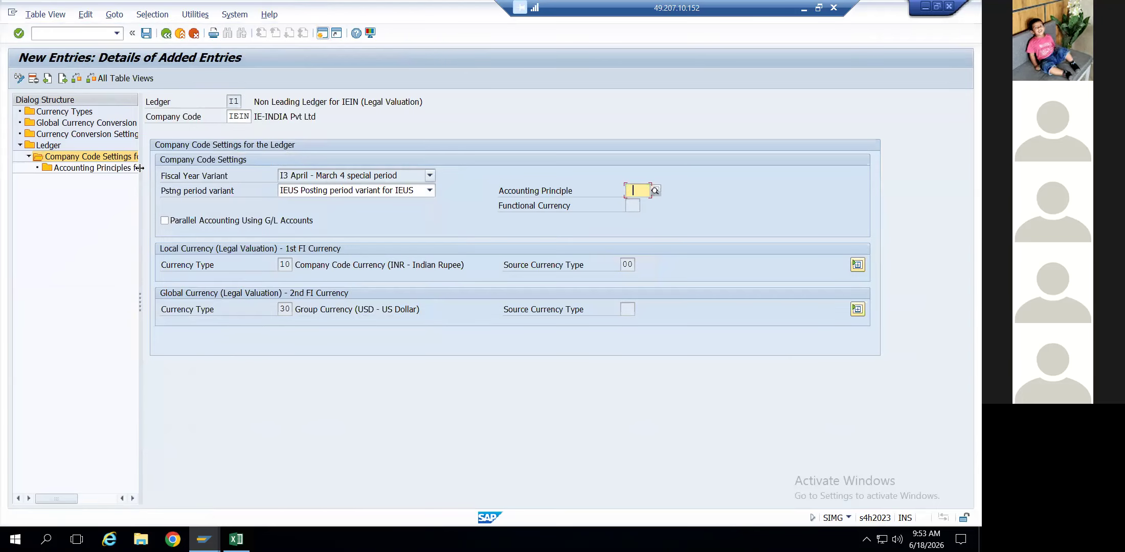
double_click(99, 159)
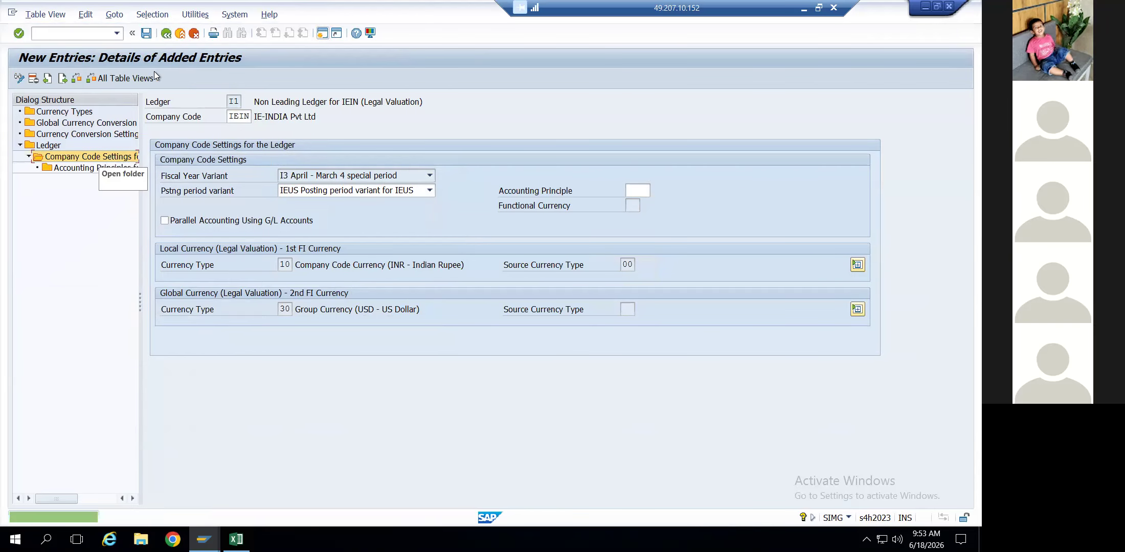
click(164, 33)
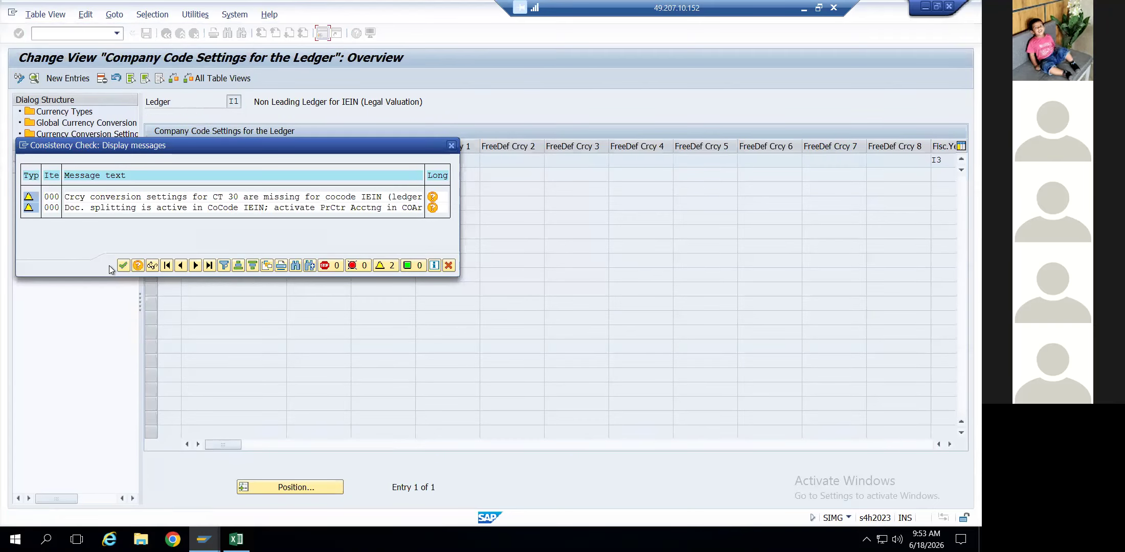
click(123, 265)
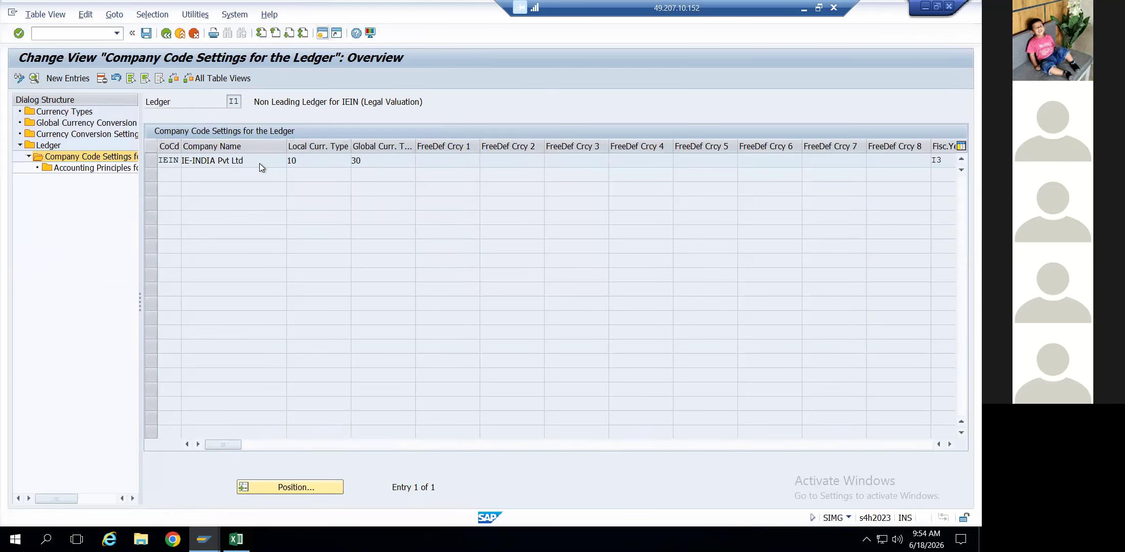
double_click(259, 163)
click(123, 266)
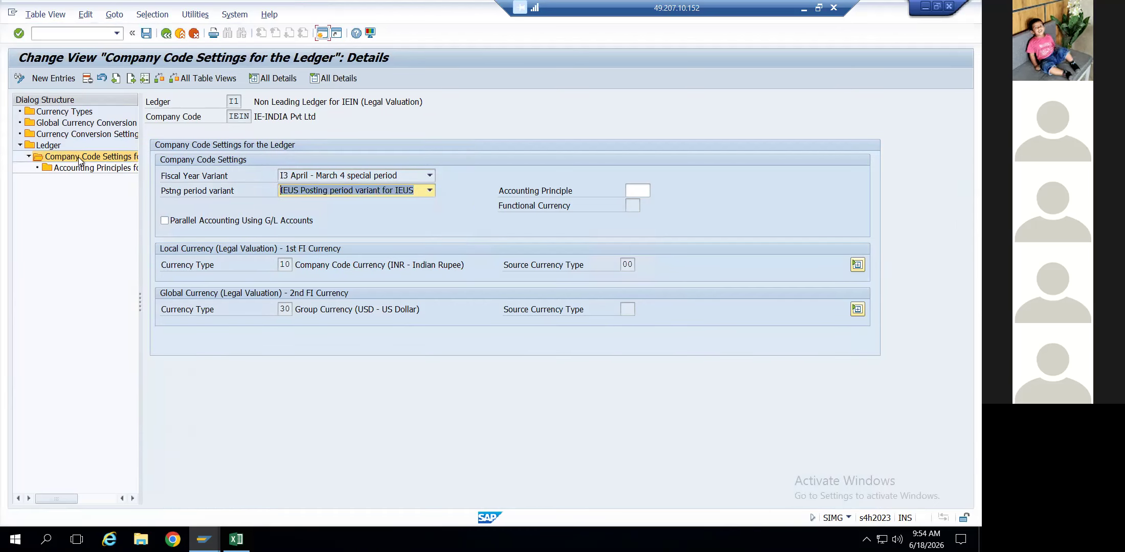
Return to the ledger overview and check the accounting principle column for ledger I1
double_click(56, 146)
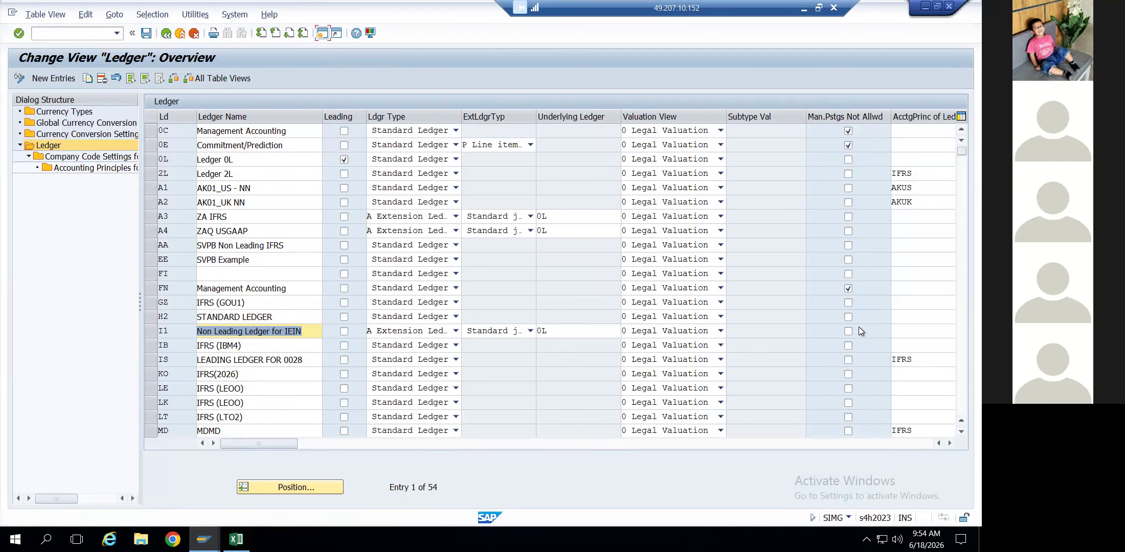
click(901, 332)
key(Tab)
key(Tab)
key(Tab)
key(Tab)
key(Tab)
key(Tab)
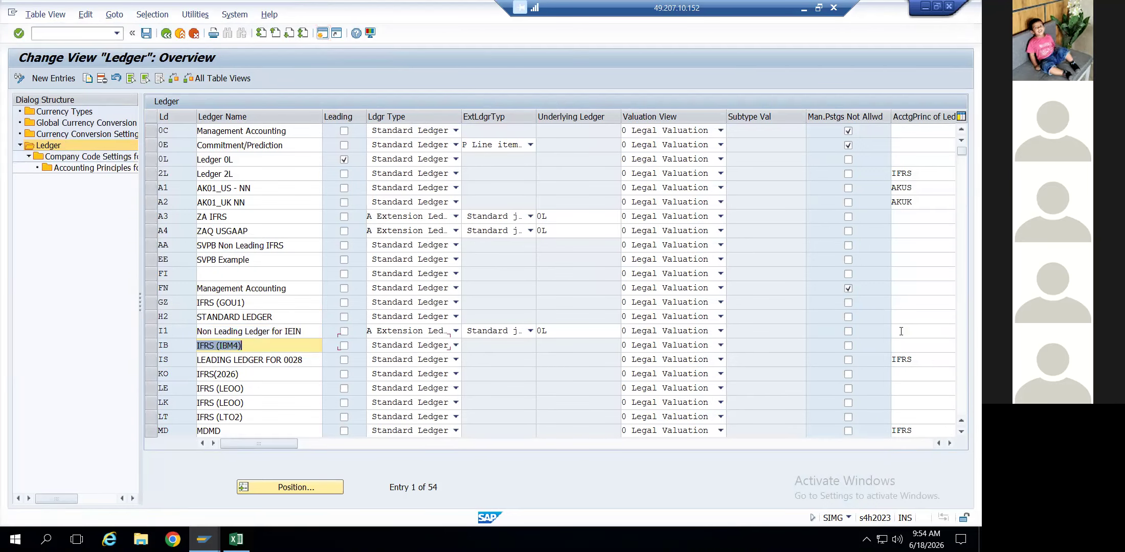
key(Tab)
key(Tab)
key(Tab)
key(Tab)
key(Tab)
key(Tab)
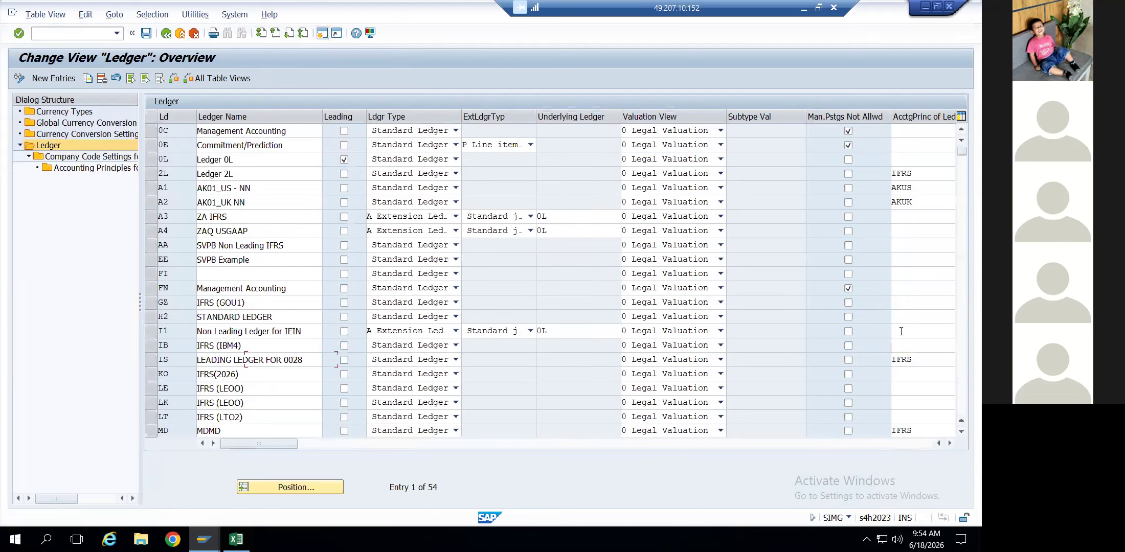
key(Tab)
key(Tab)
Position the ledger list at ledger 0L and leave the ledger settings for the IMG without saving
click(286, 489)
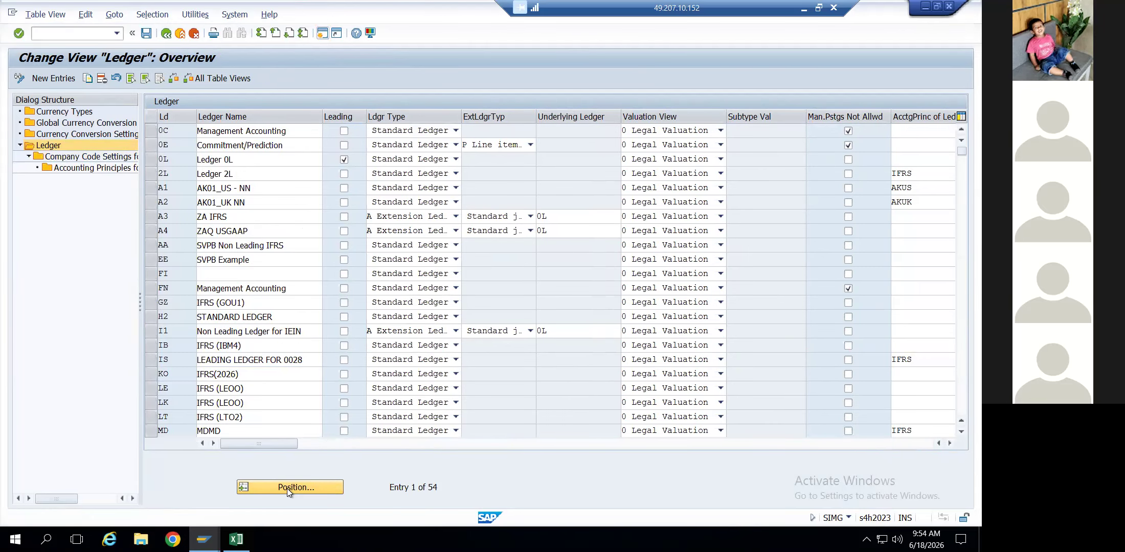
key(Down)
key(Down)
key(BackSpace)
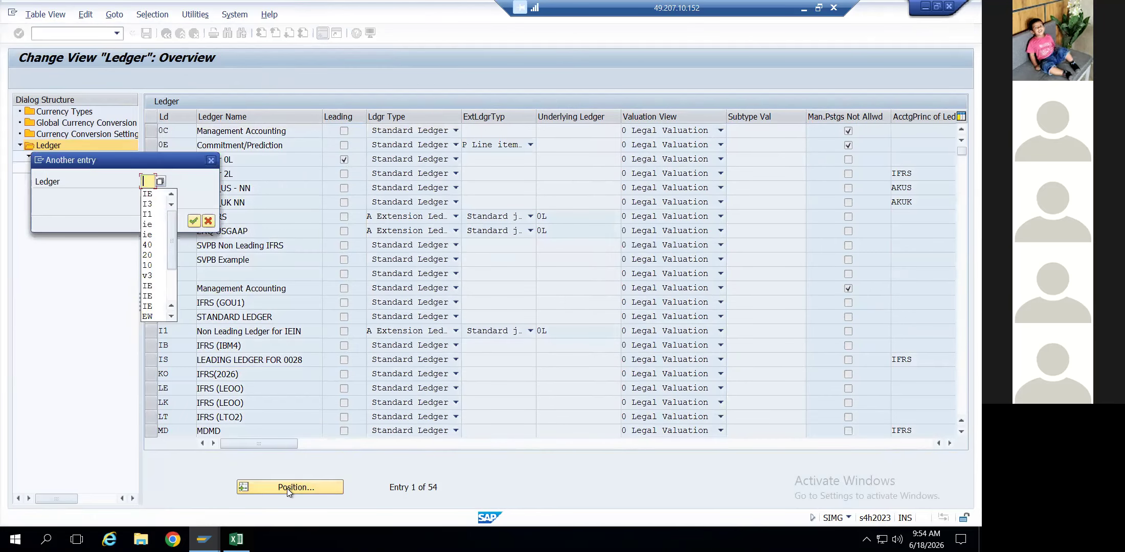
text(0)
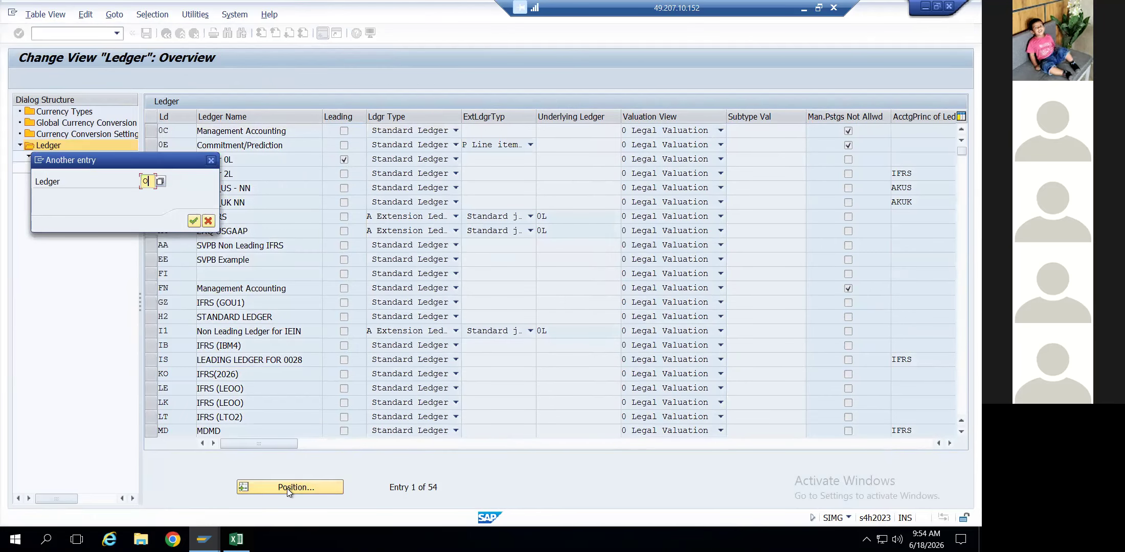
text(L)
key(Return)
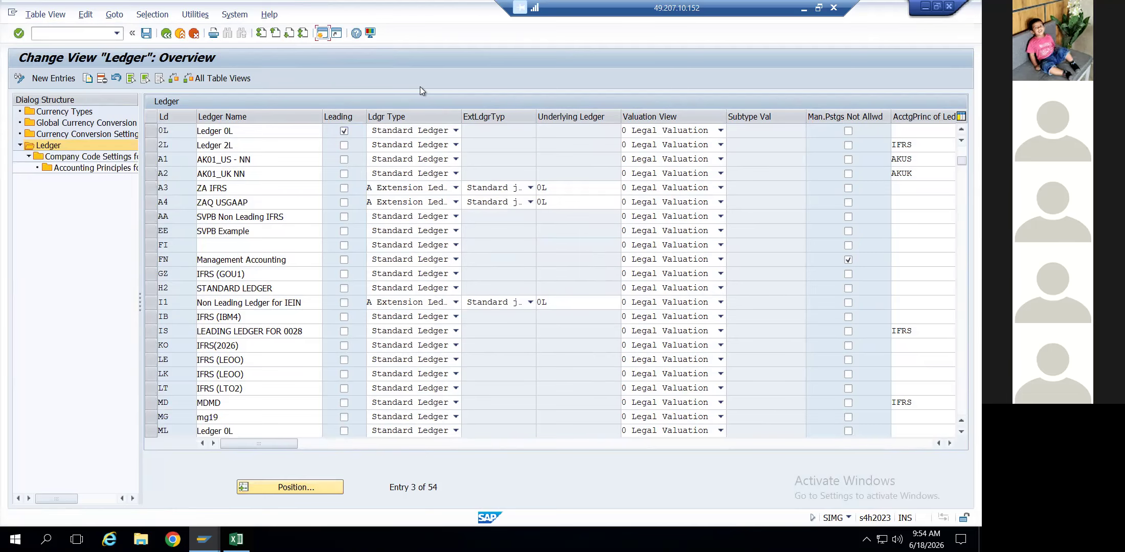
click(167, 37)
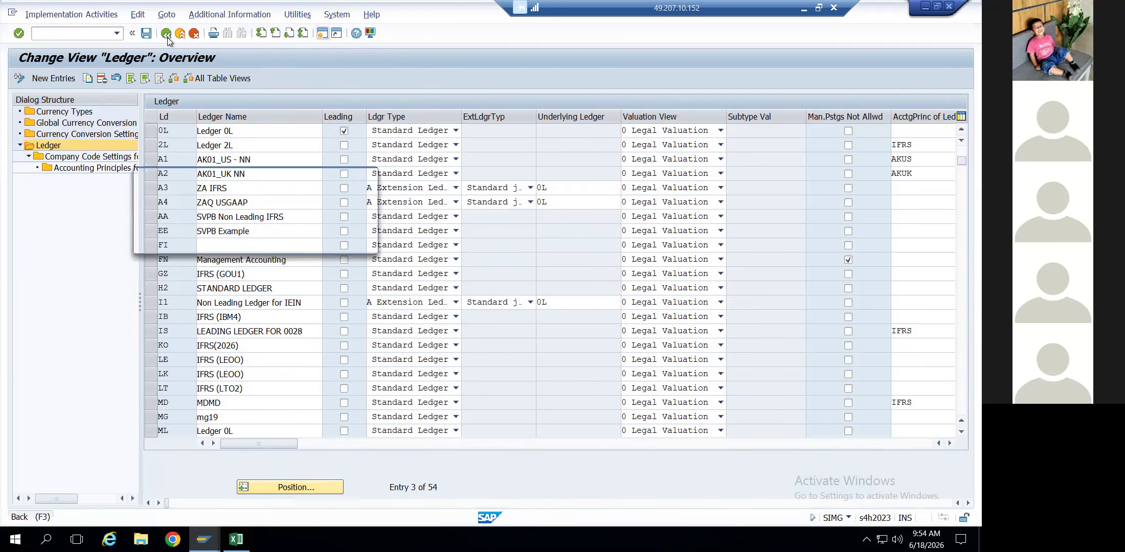
click(276, 244)
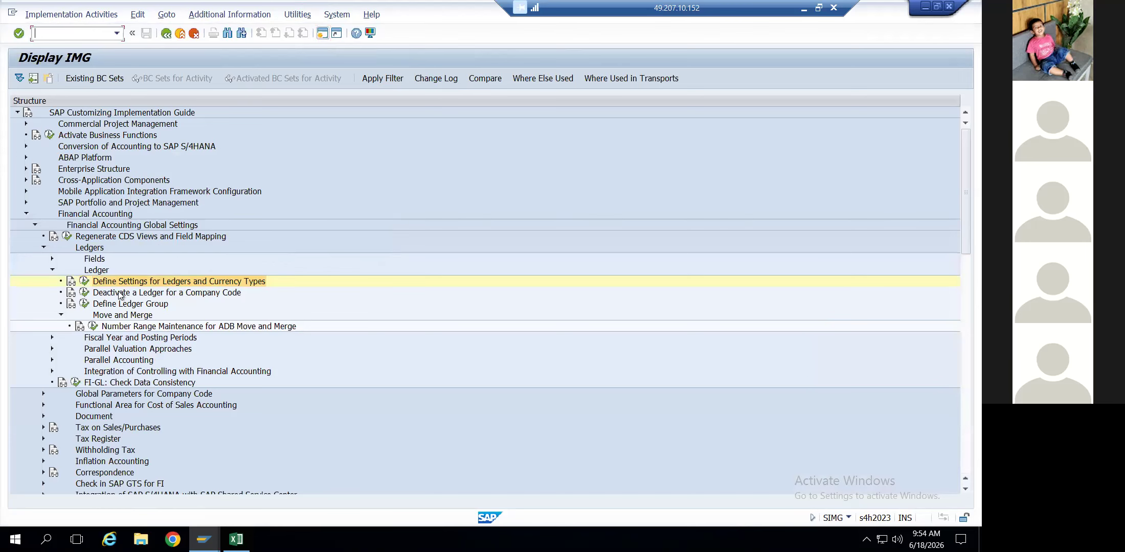
Open the ledger and currency type settings and display ledger 0L's Company Code Settings, accepting the consistency messages
click(85, 284)
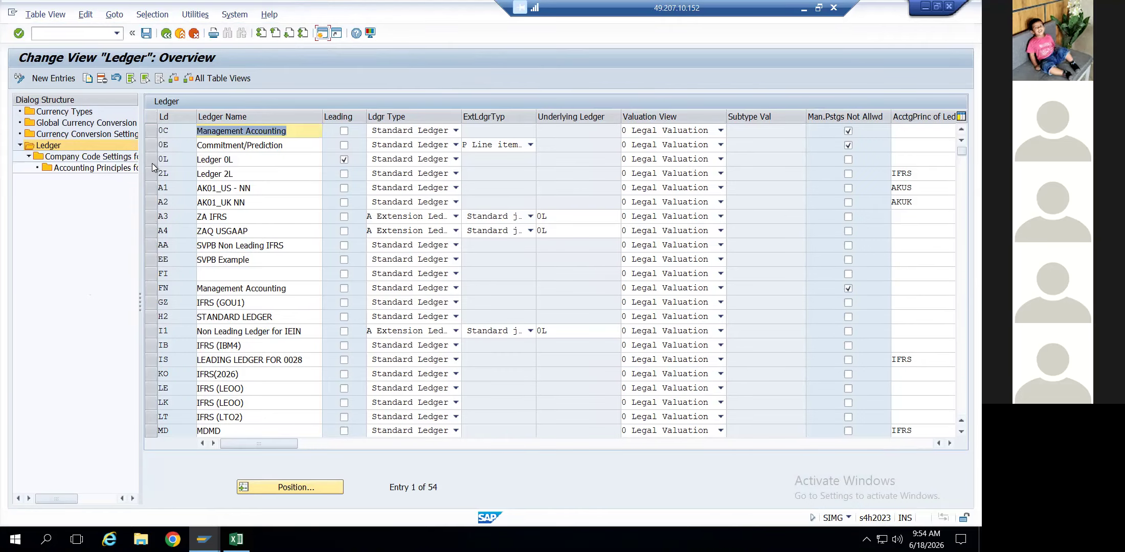
click(151, 162)
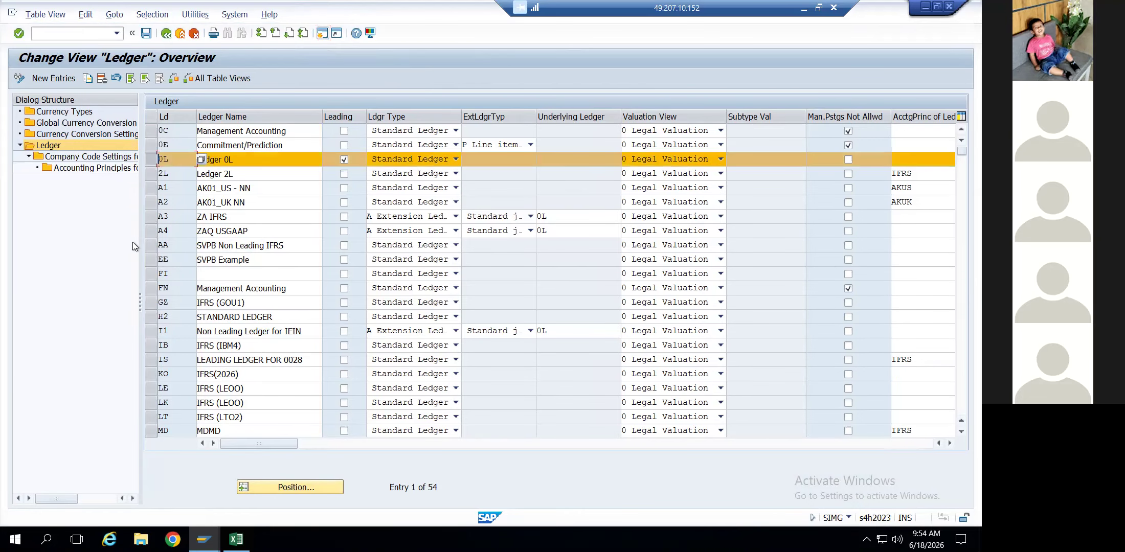
double_click(103, 157)
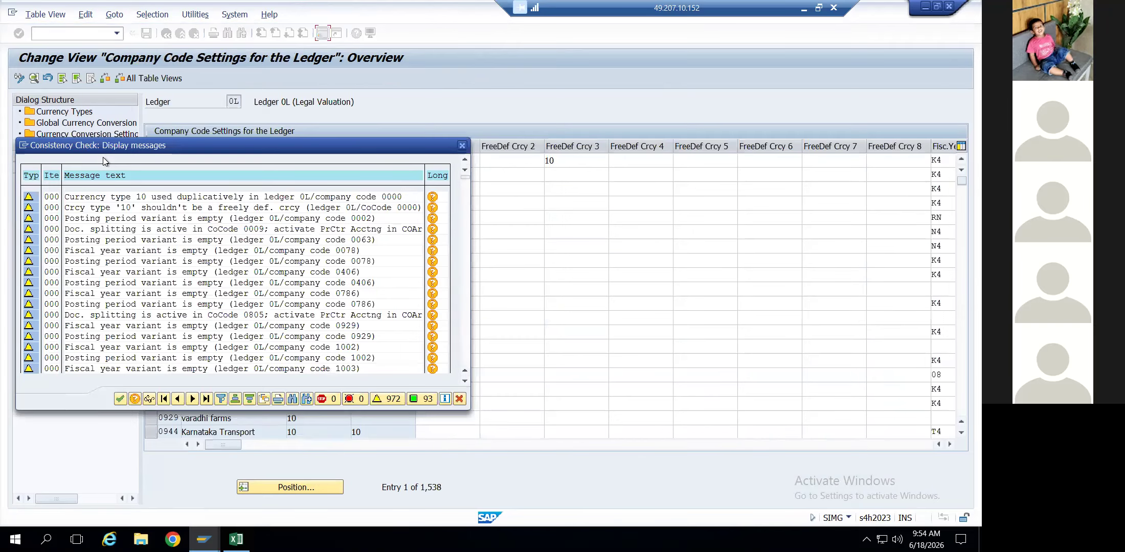
key(Return)
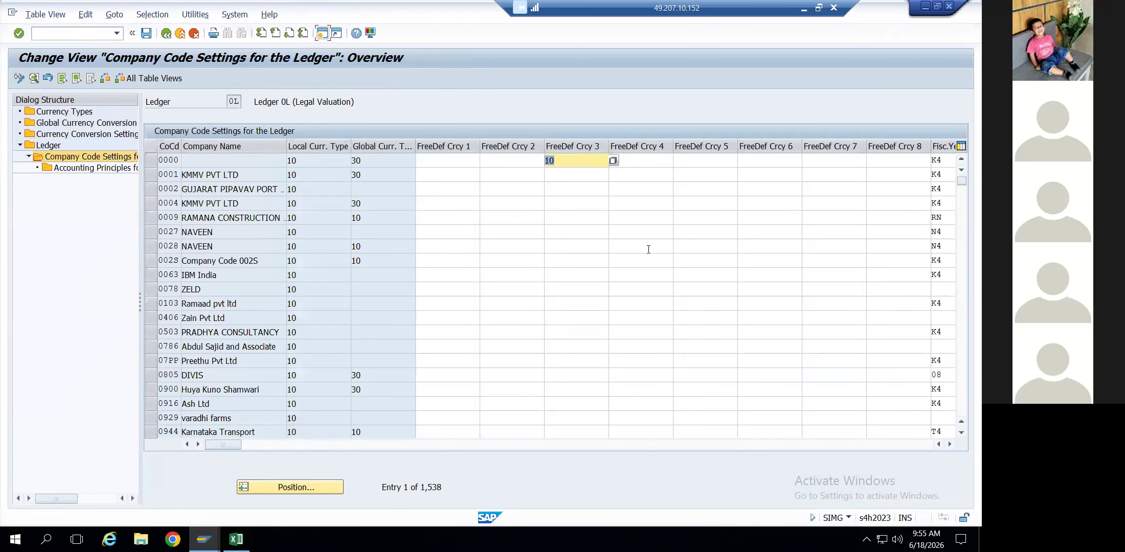
Position ledger 0L's company code list at IEIN, check its fiscal year variant, and return to the ledger overview
click(308, 487)
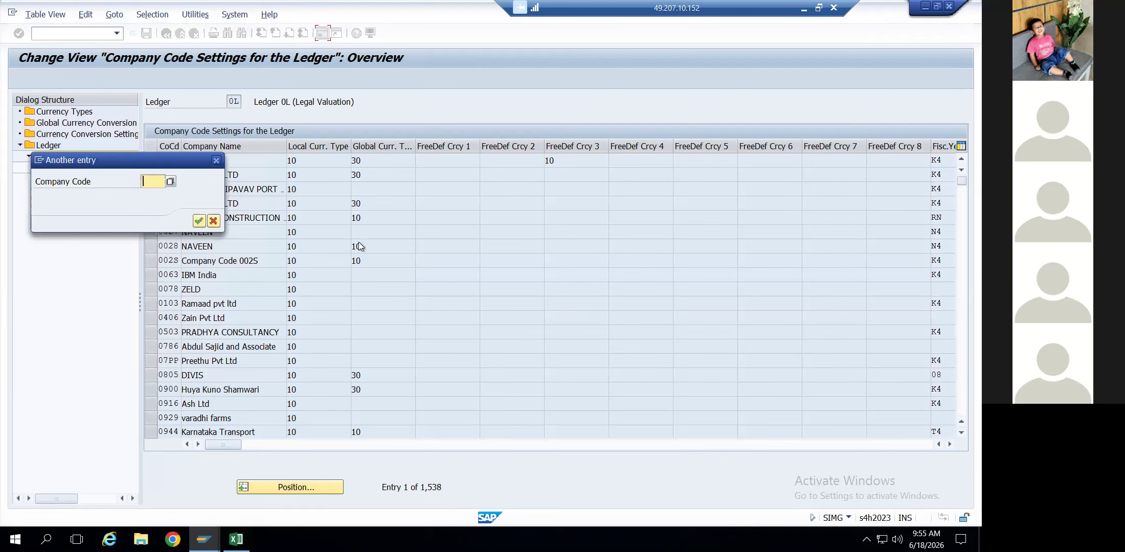
key(Down)
key(Down)
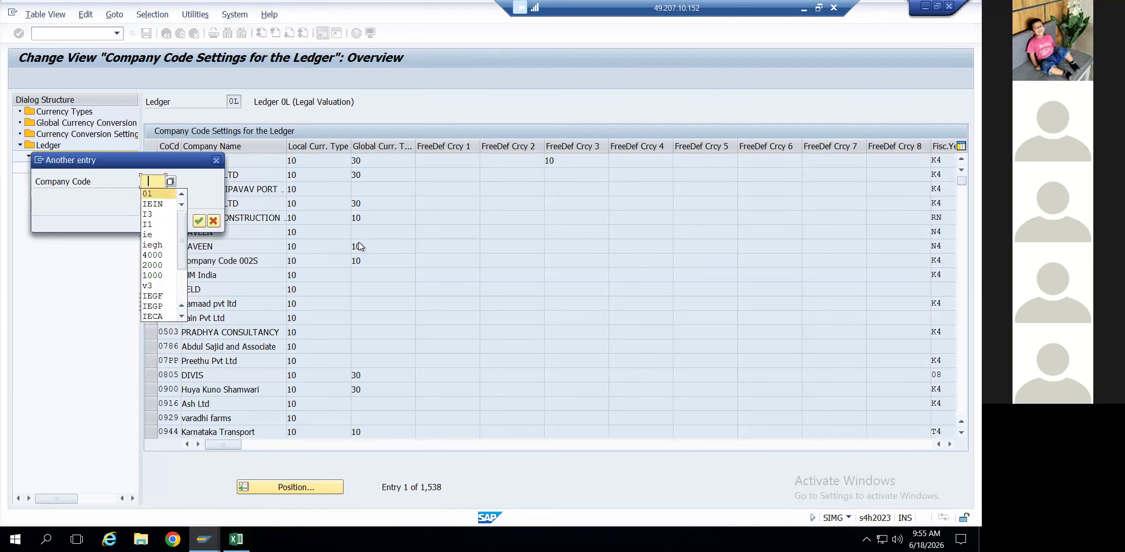
key(Return)
key(Return)
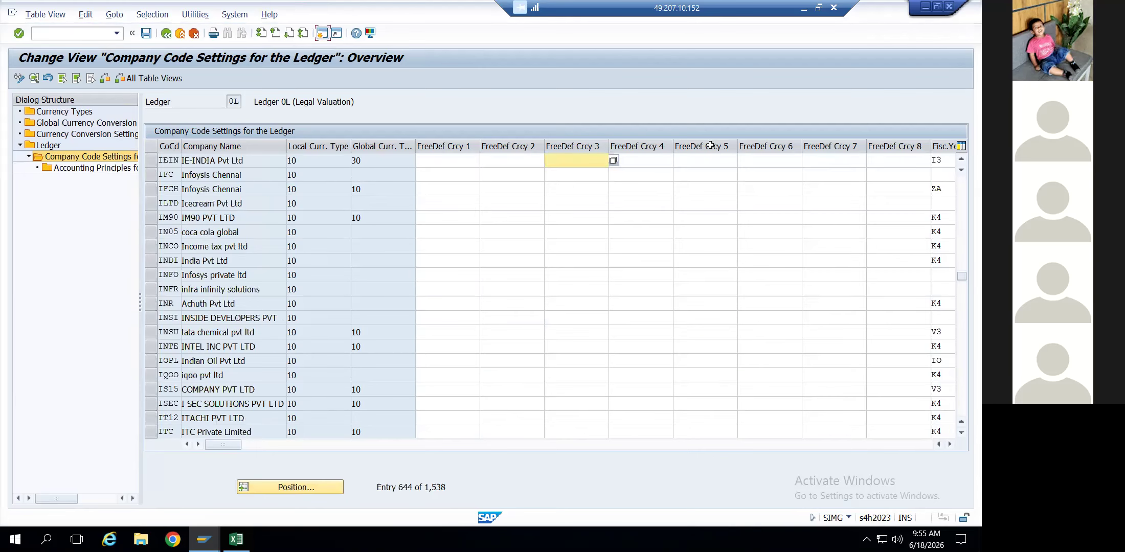
click(945, 162)
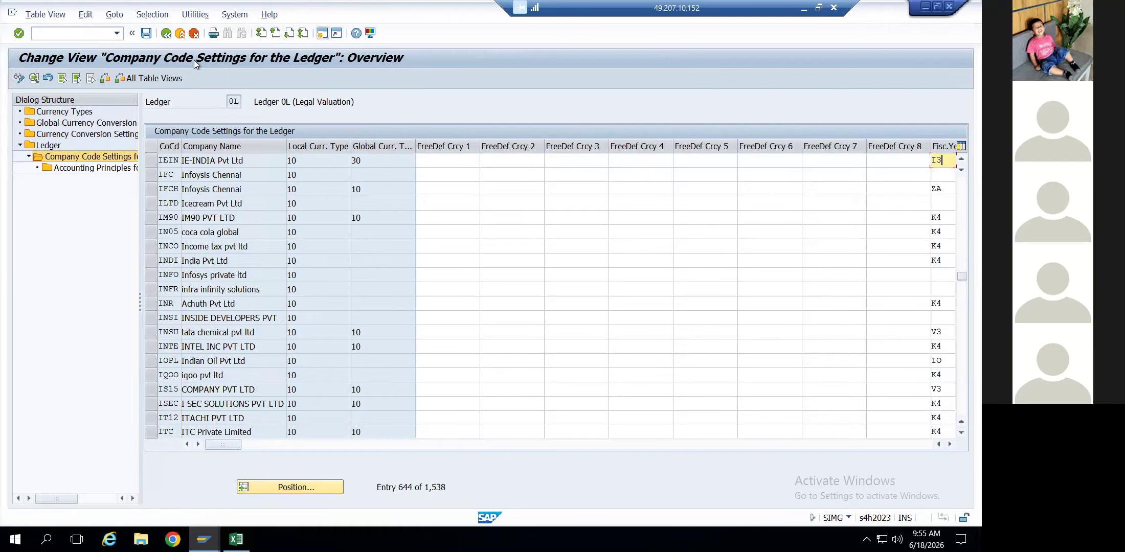
click(166, 34)
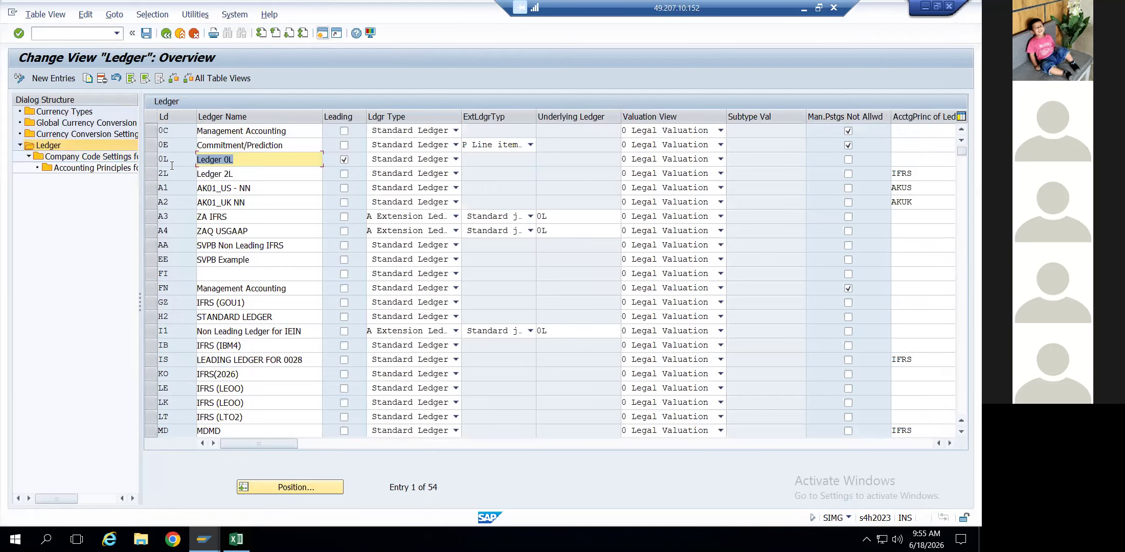
Create a new Company Code Settings entry for company code IEIN under ledger I1
click(148, 335)
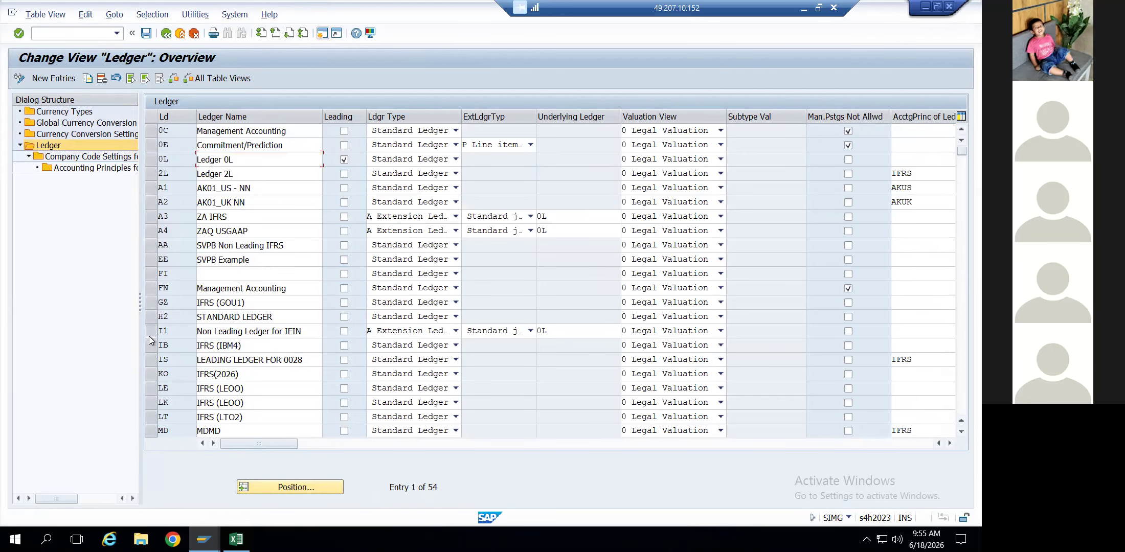
double_click(80, 159)
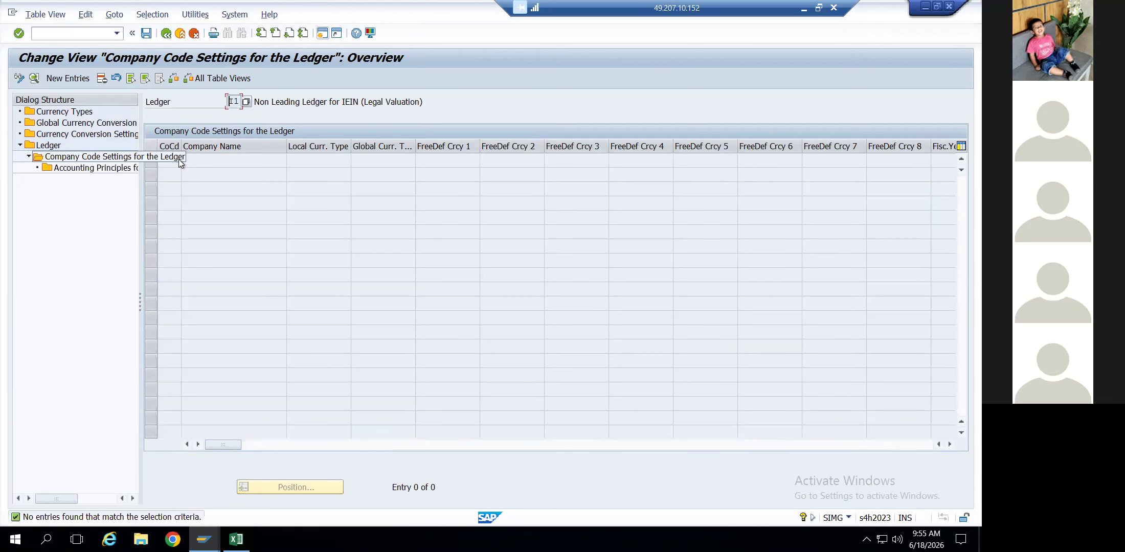
click(56, 81)
text(IEIN)
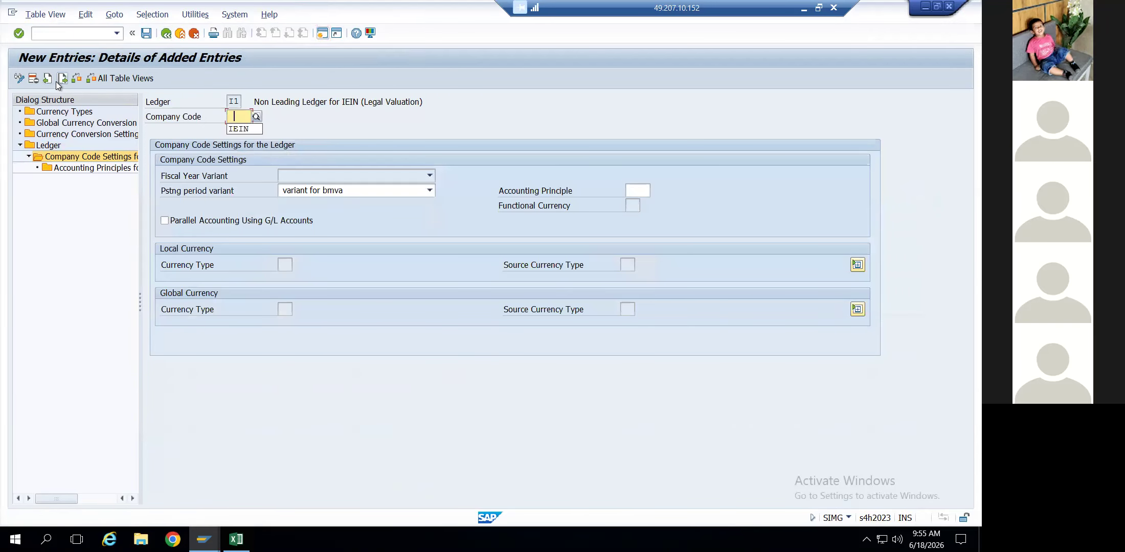
key(Return)
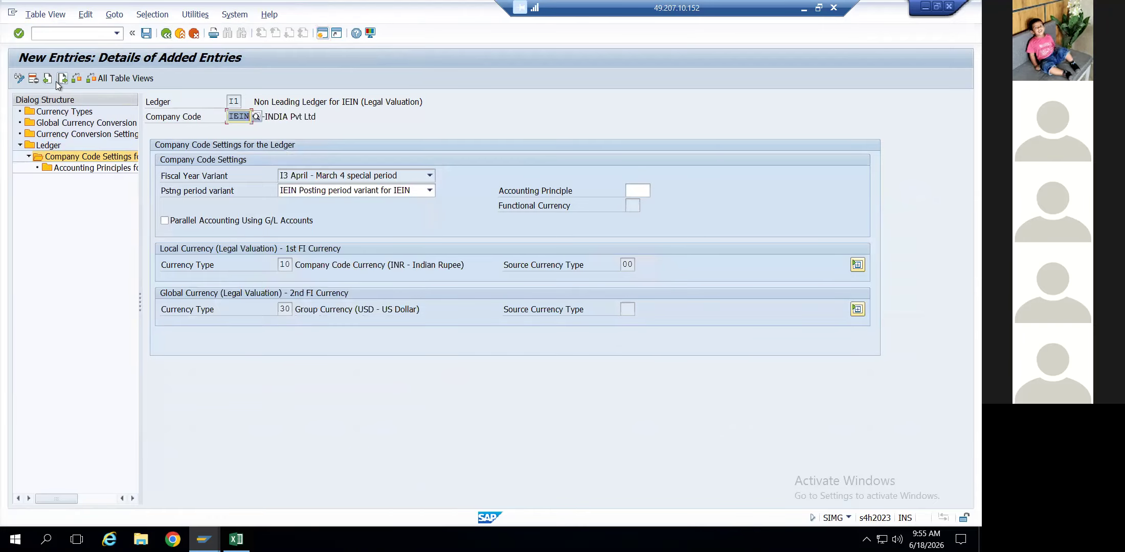
Set the new IEIN entry's posting period variant to IEUS and save it, accepting the consistency messages
click(294, 189)
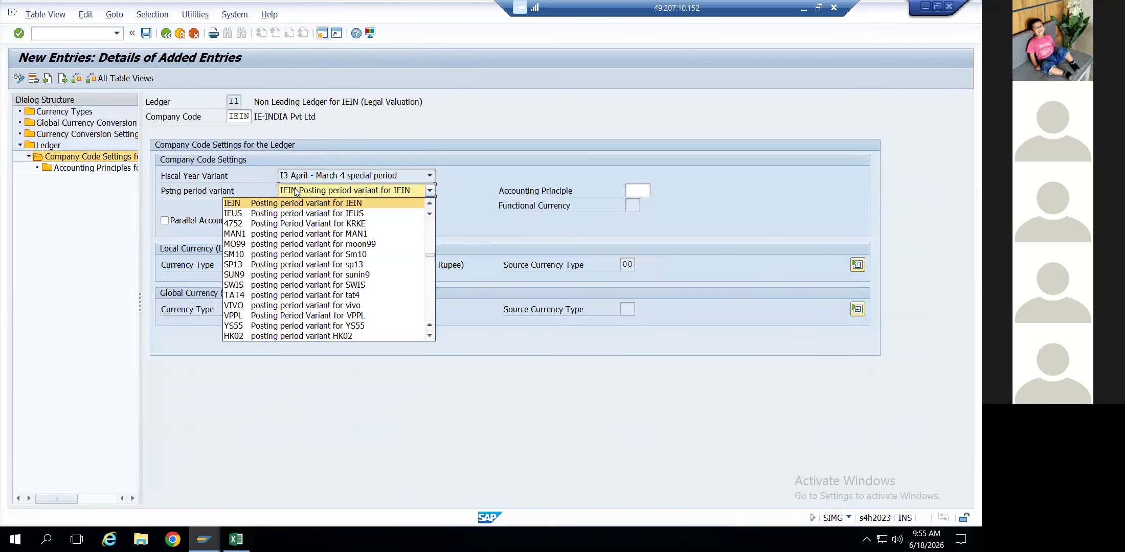
click(290, 214)
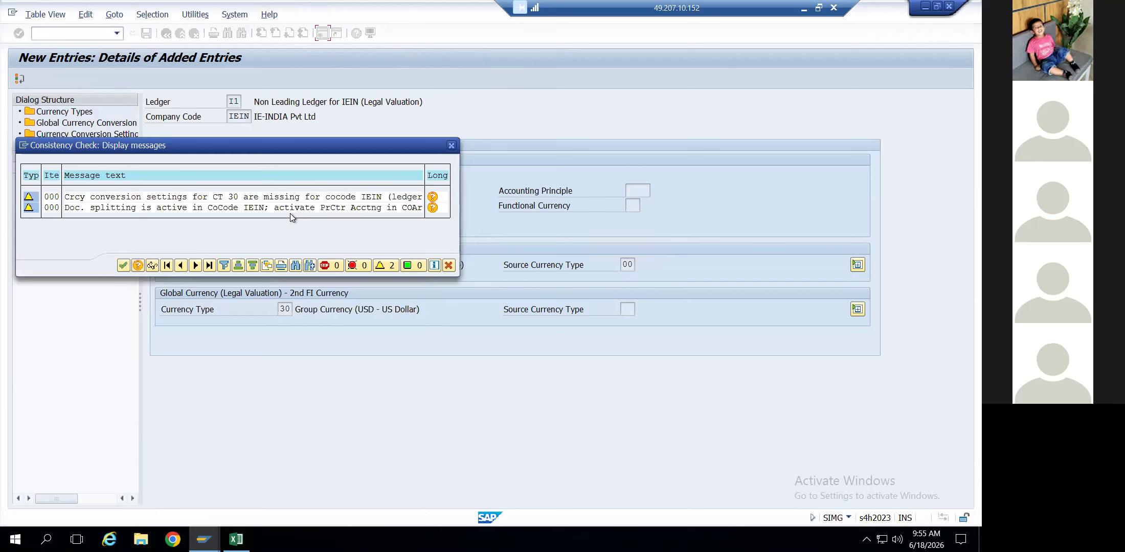
key(Return)
click(146, 34)
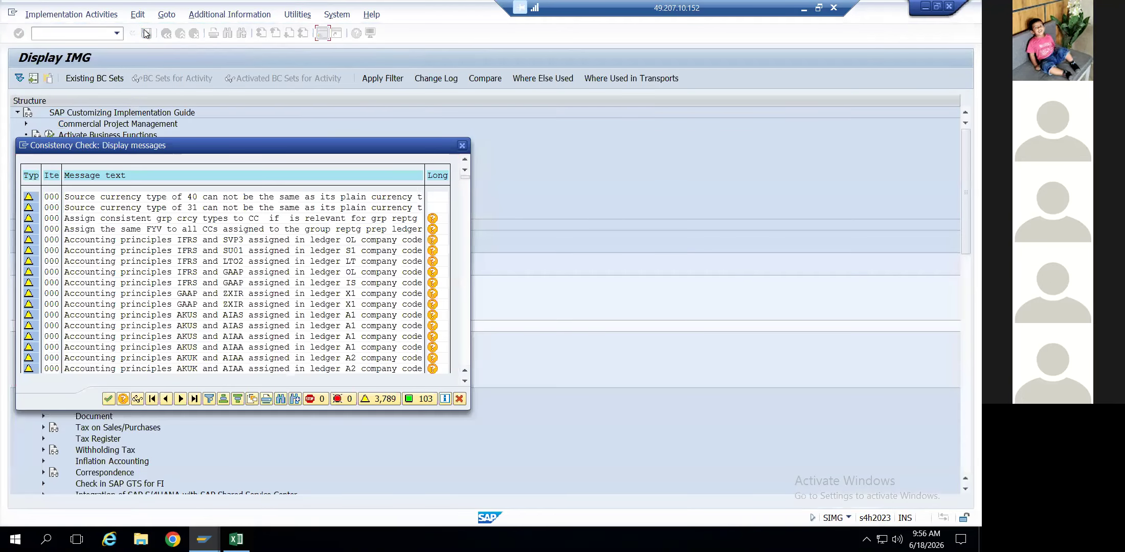
key(Return)
key(Return)
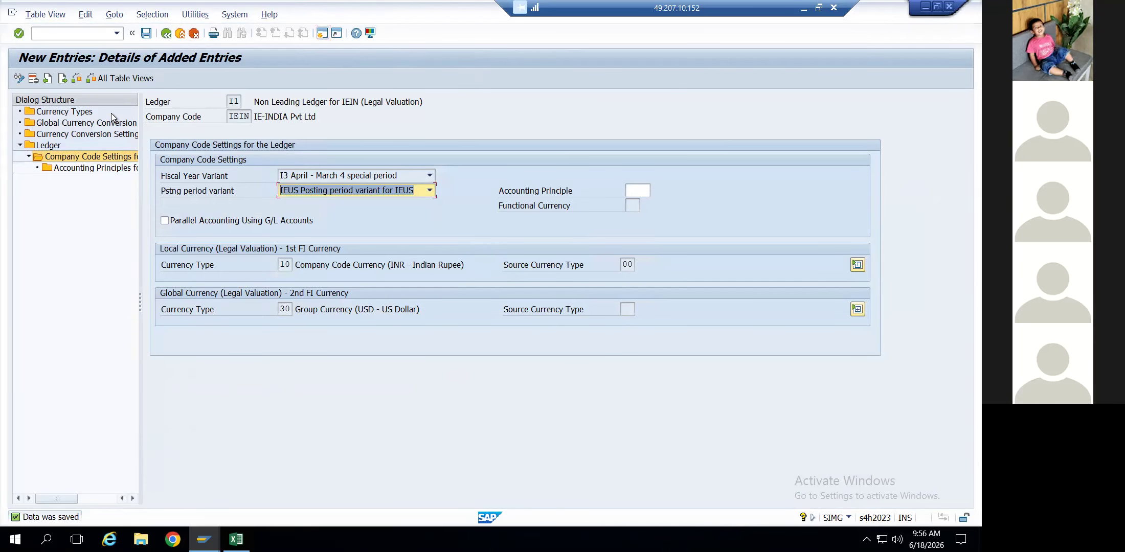
Return to the ledger overview and reopen ledger I1's Company Code Settings for IEIN, accepting the consistency messages
click(166, 33)
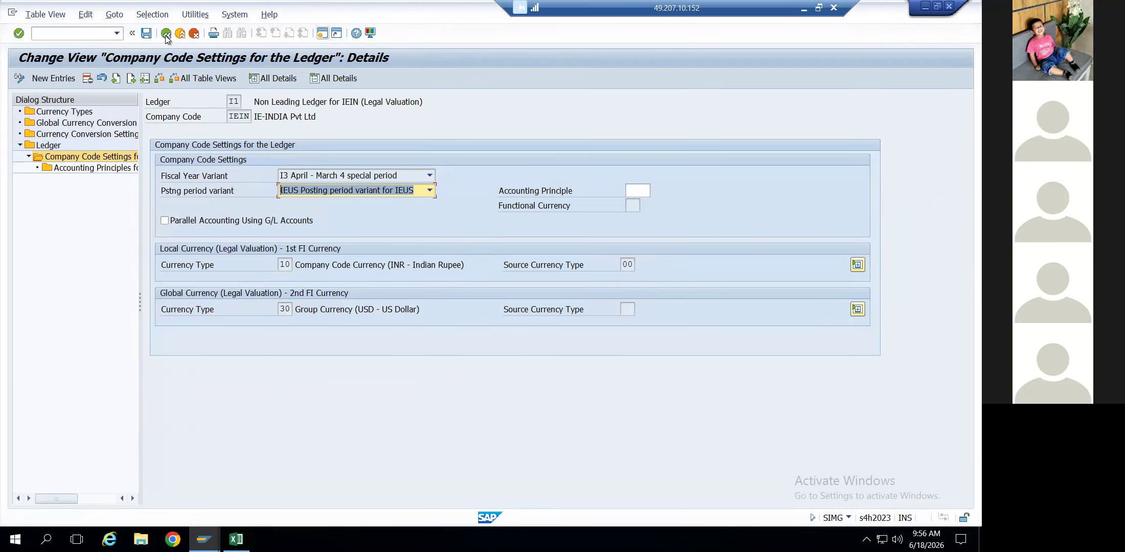
click(50, 146)
double_click(49, 145)
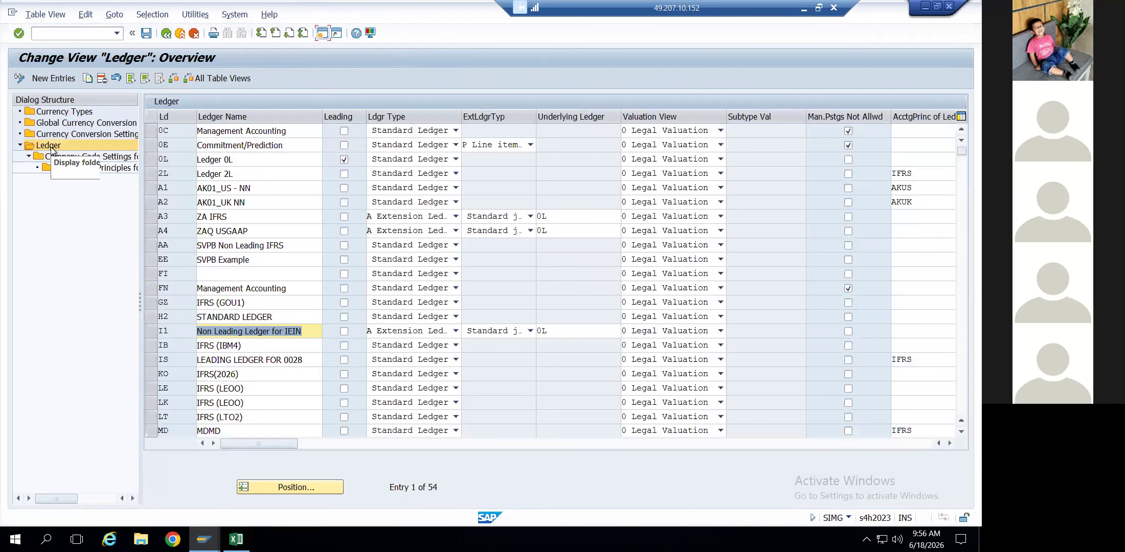
click(146, 335)
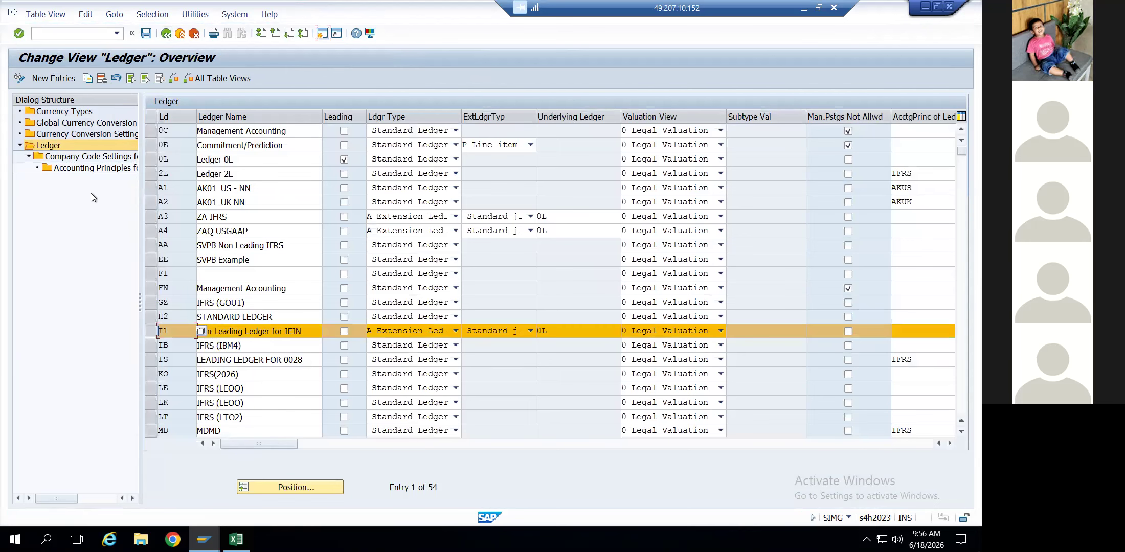
double_click(82, 158)
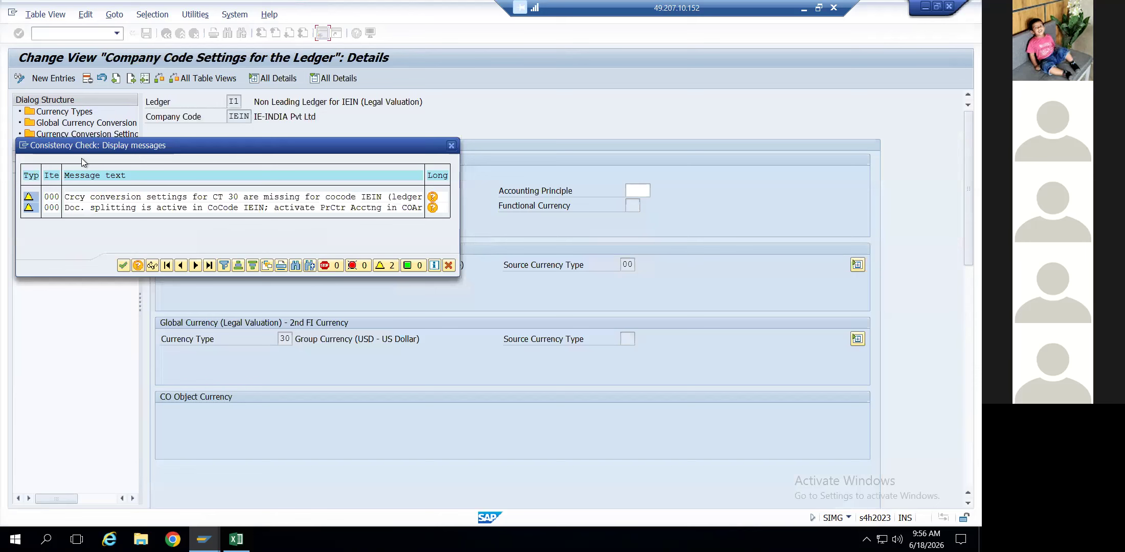
key(Return)
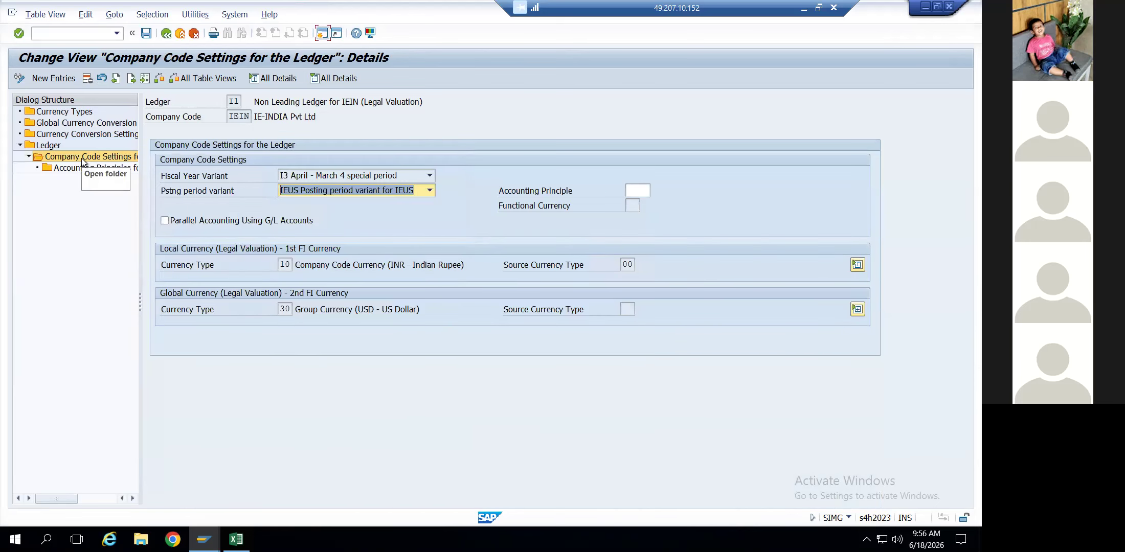
Set the accounting principle of ledger I1's IEIN entry to IERS and save the change
click(641, 191)
text(b)
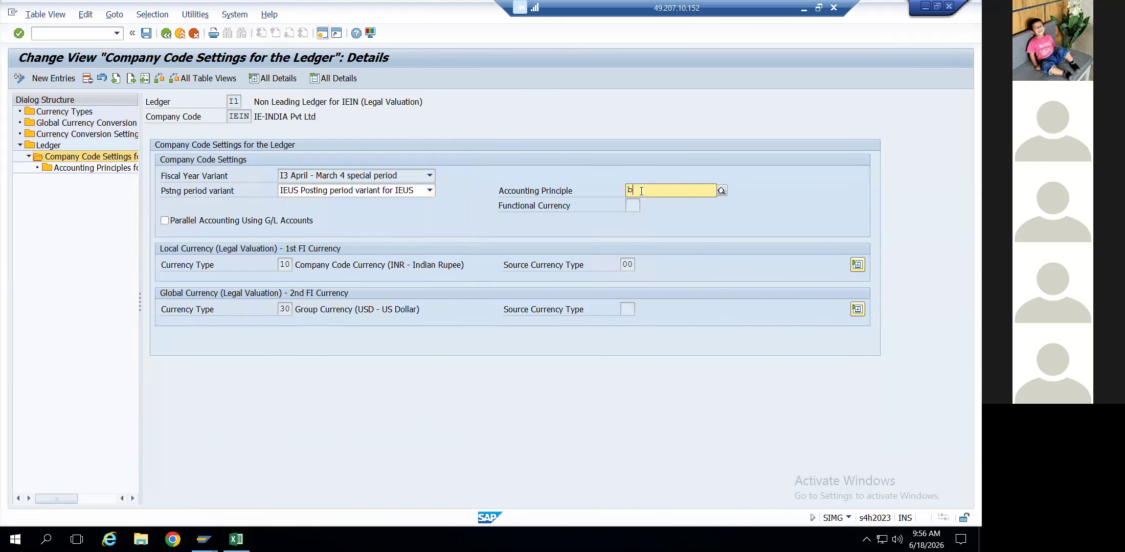
key(BackSpace)
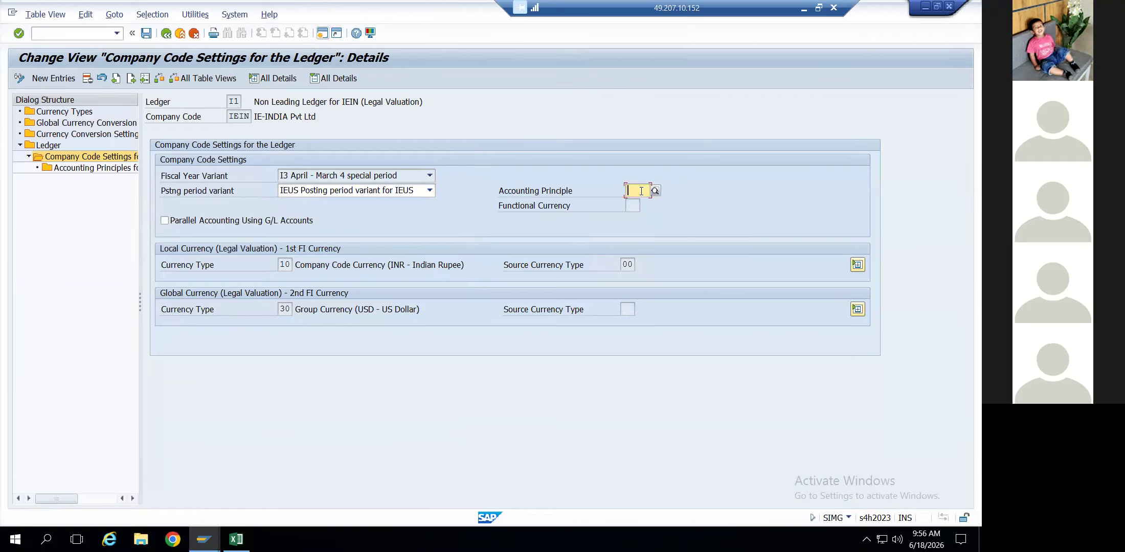
text(IEUS)
key(Return)
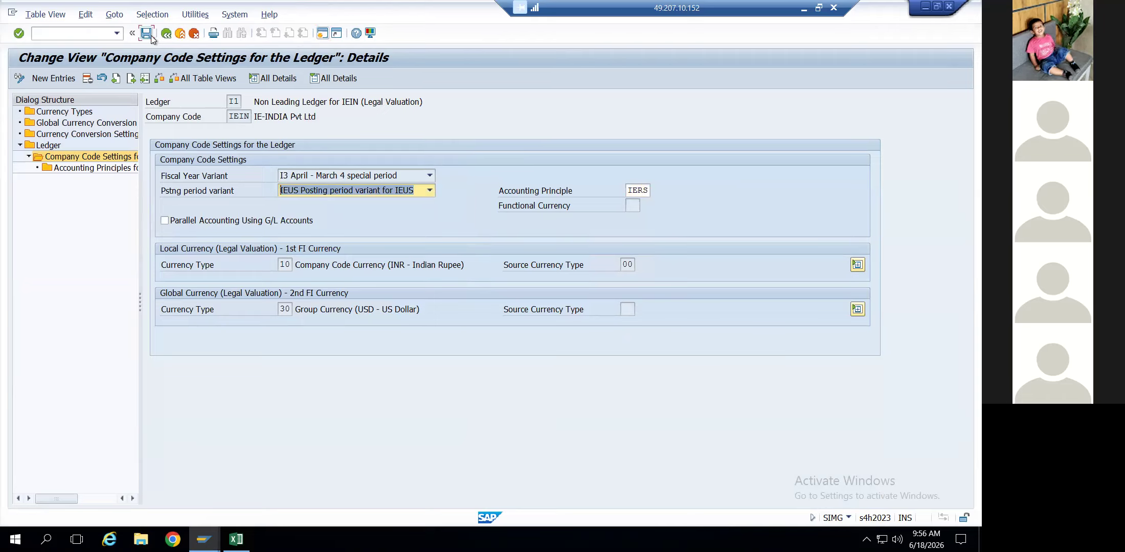
click(151, 35)
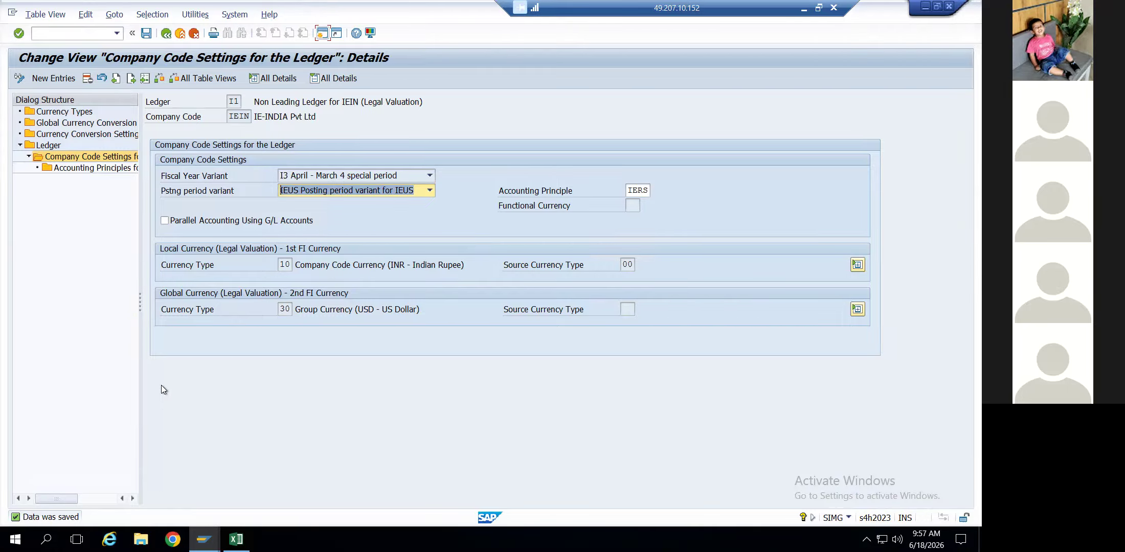
View the IEIN entry in display mode from ledger I1's company code overview, then return to the overview, accepting the consistency messages
click(167, 35)
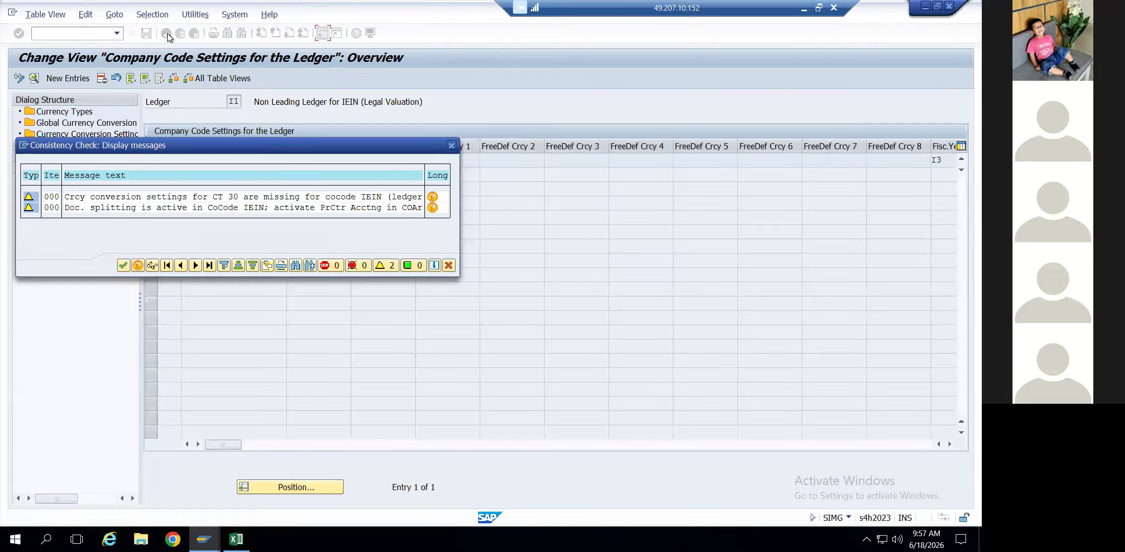
click(120, 266)
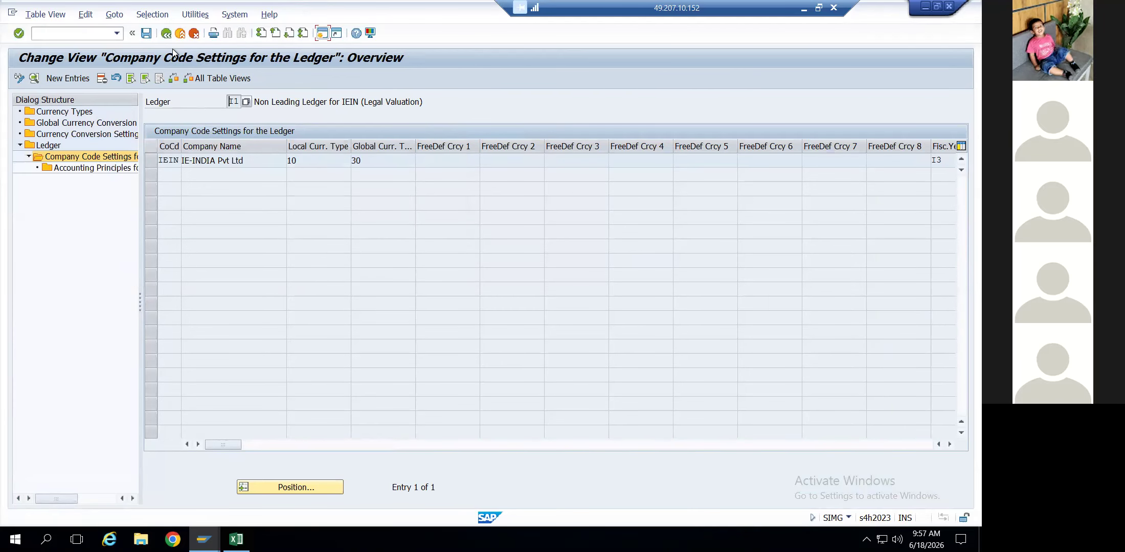
click(151, 160)
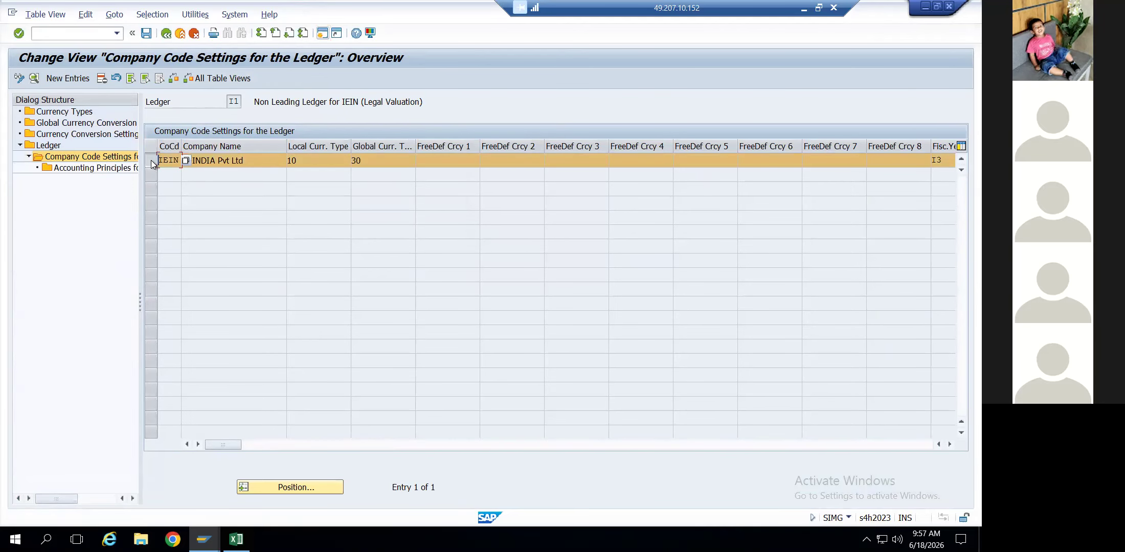
click(19, 79)
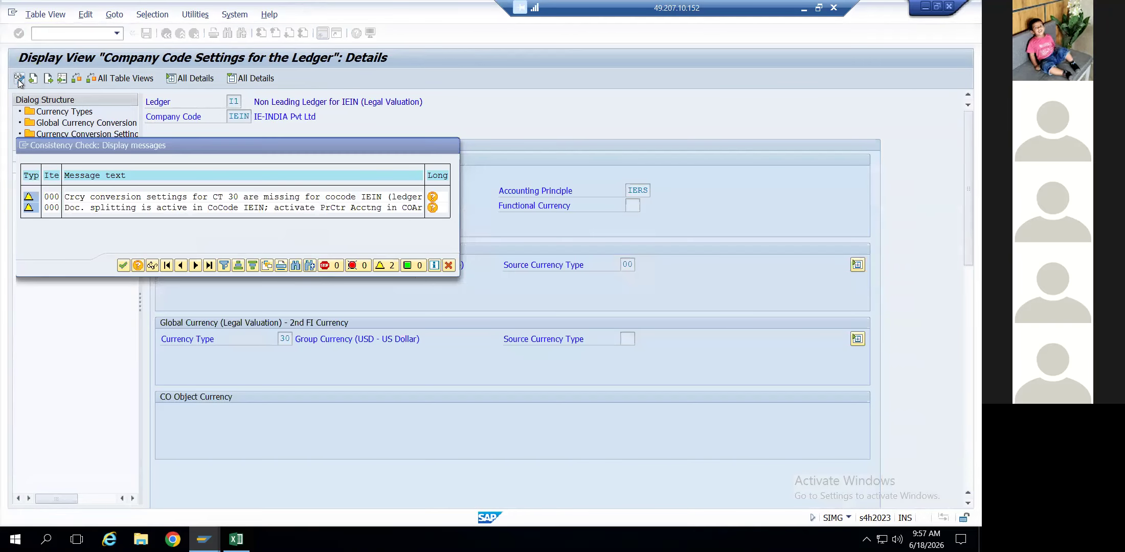
key(Return)
click(165, 33)
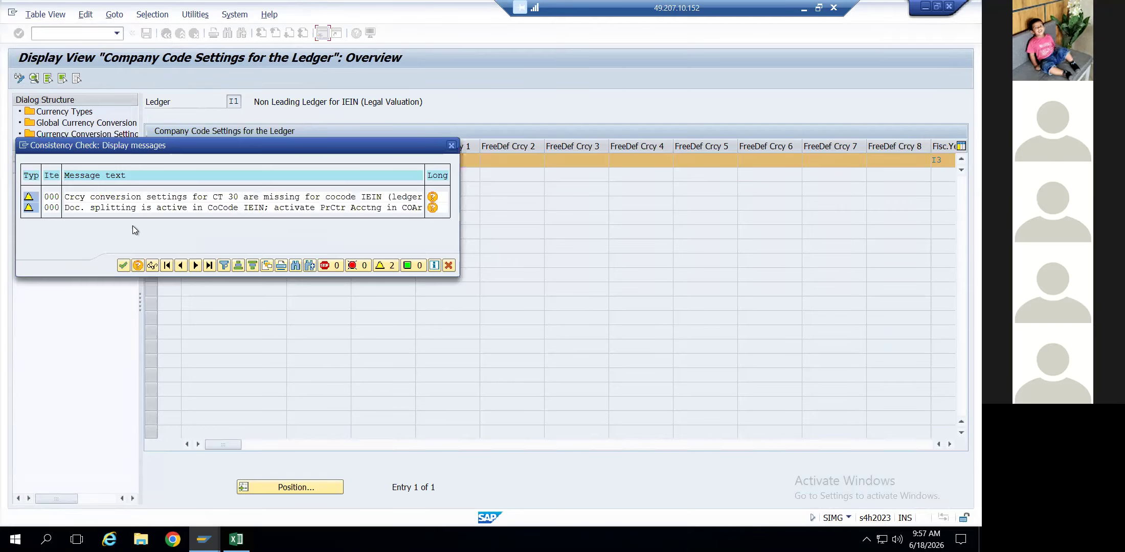
click(123, 265)
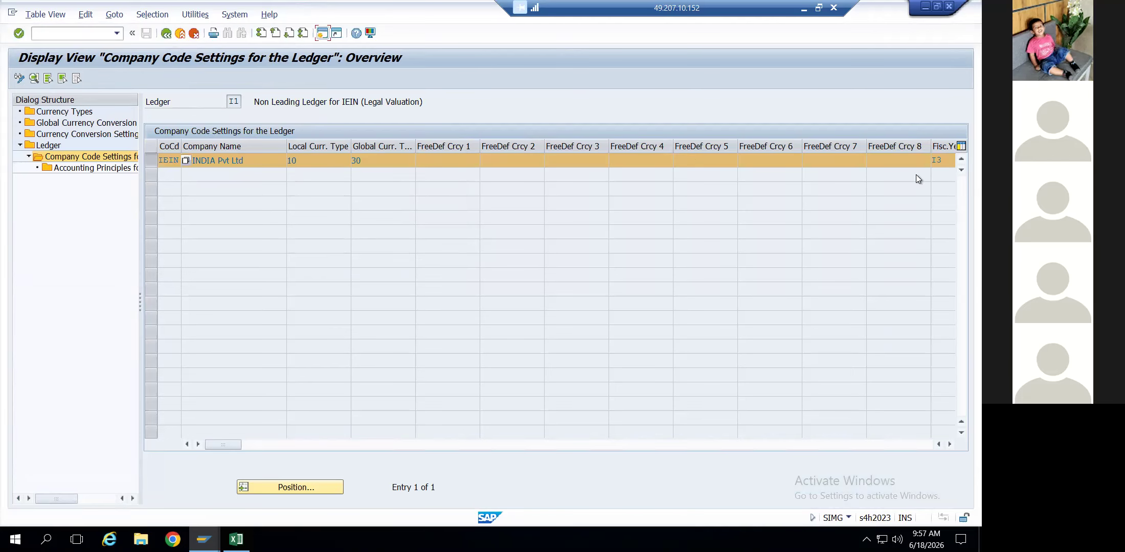
Leave the ledger settings for the IMG and reopen Define Settings for Ledgers and Currency Types in change mode
click(950, 160)
click(166, 34)
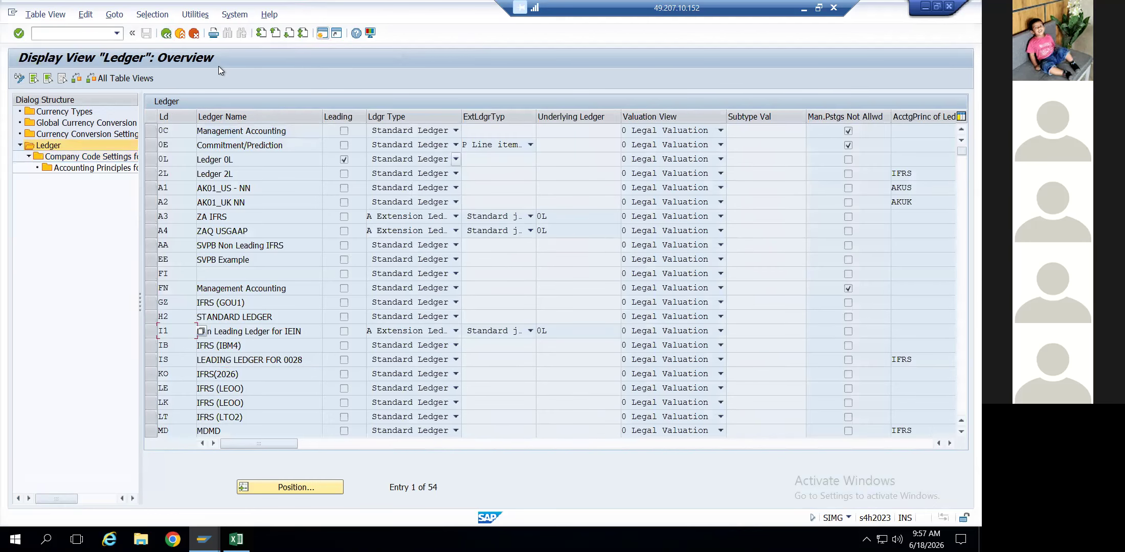
click(164, 36)
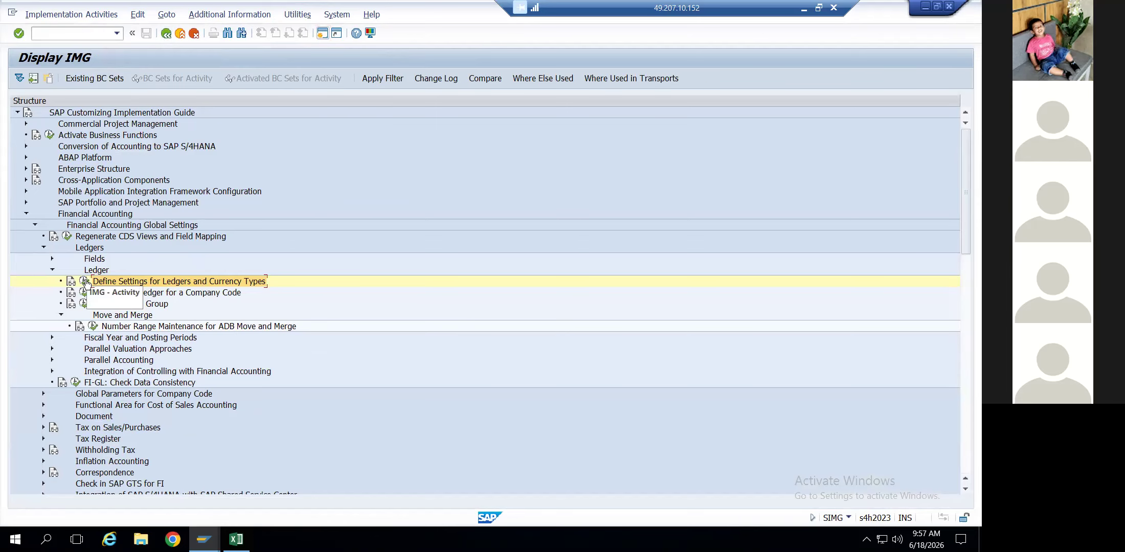
click(84, 282)
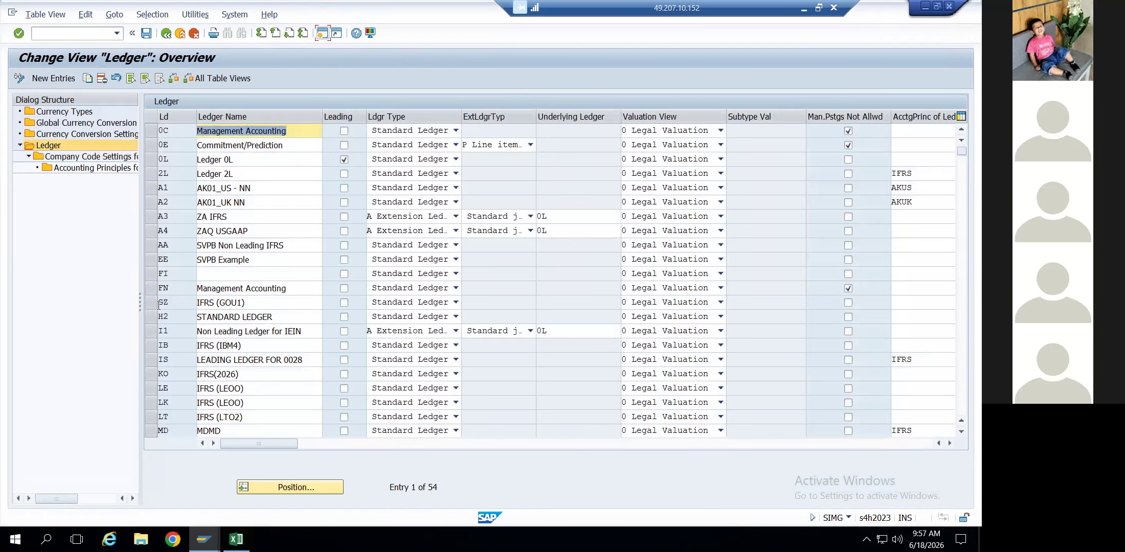
Open ledger I1's Company Code Settings for IEIN, then go back to their overview list, accepting the consistency messages
click(152, 330)
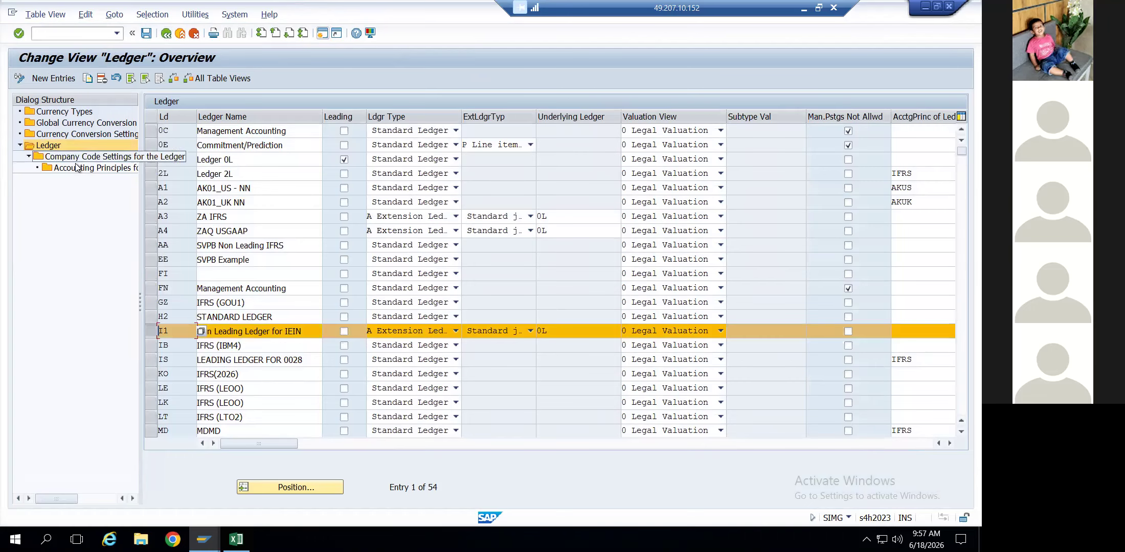
double_click(74, 156)
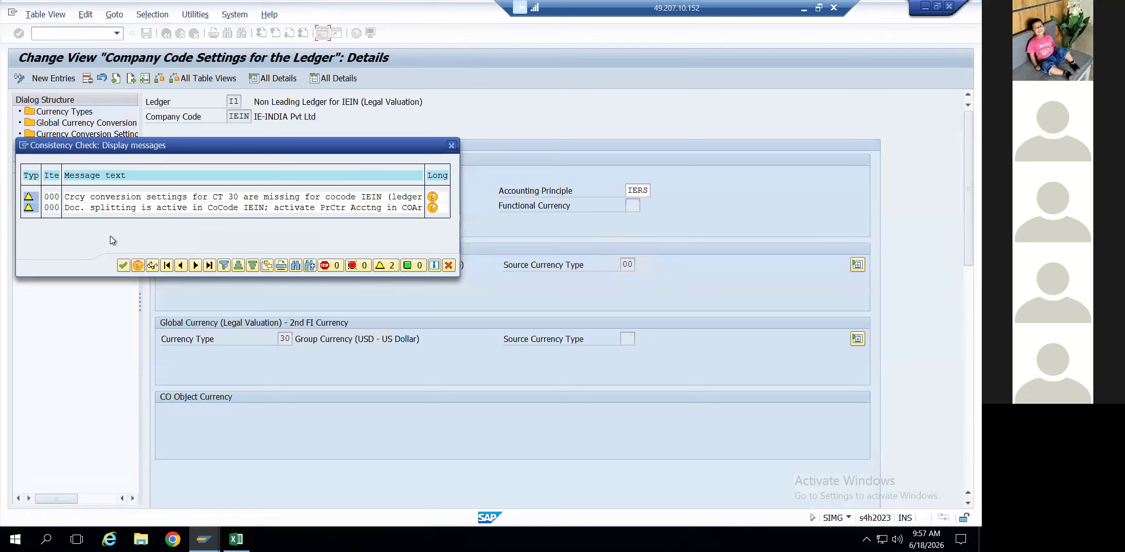
click(122, 265)
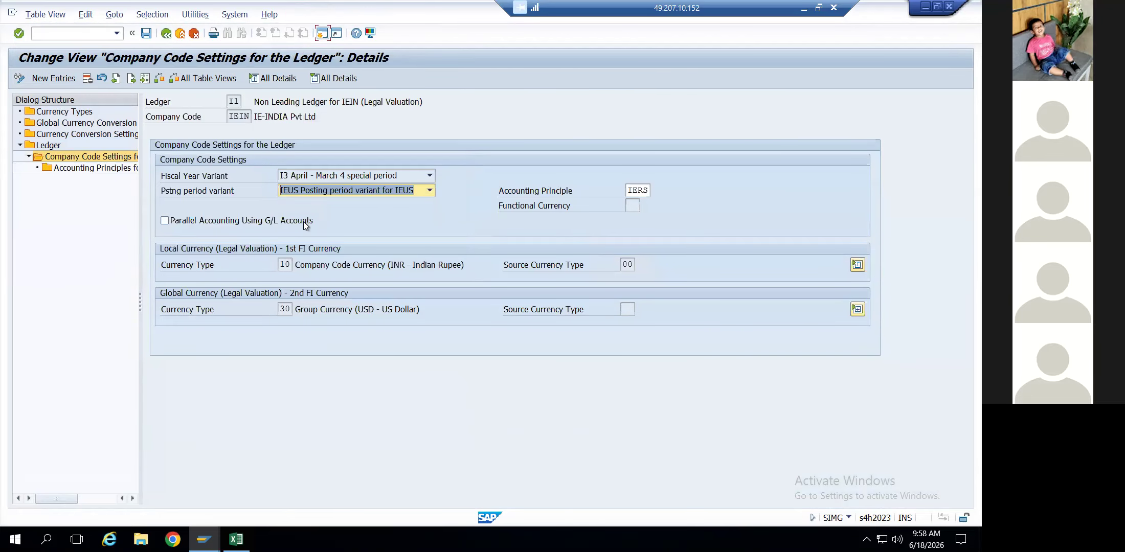
click(164, 35)
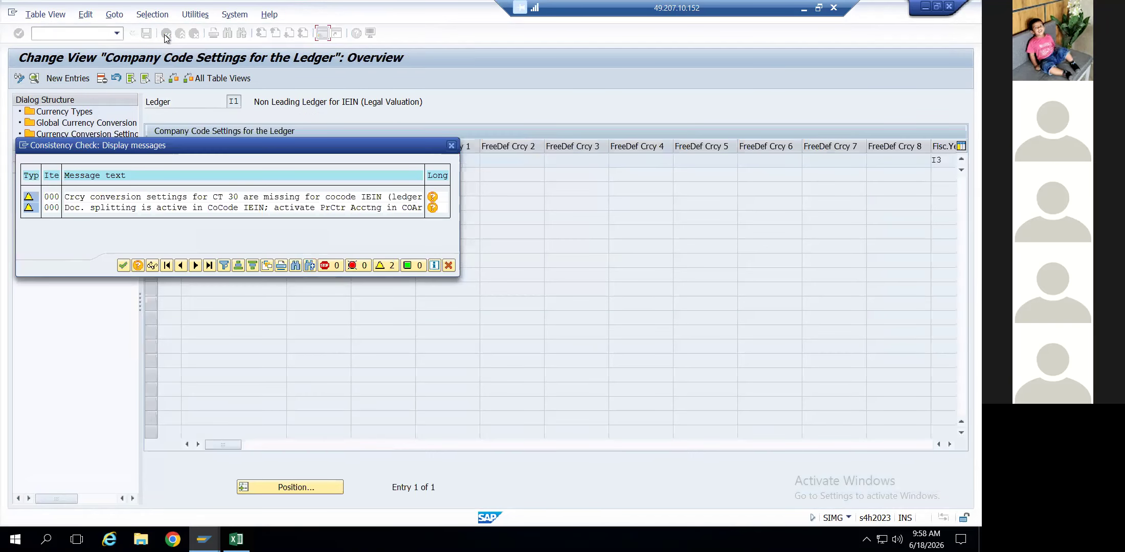
key(Return)
Examine the fiscal year variant, posting variant and accounting principle of the IEIN row in ledger I1's company code overview
click(949, 163)
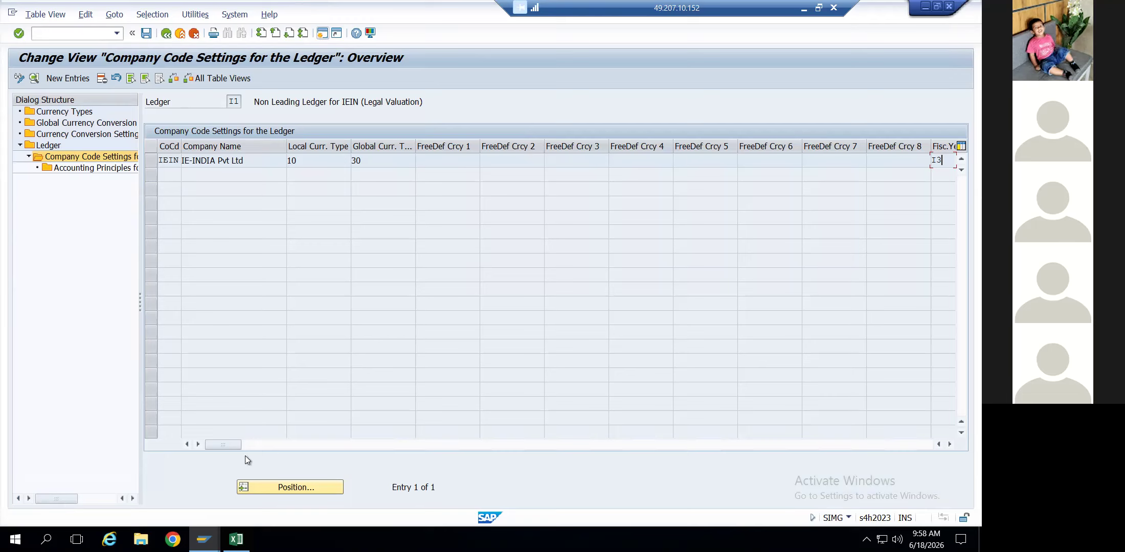
drag(230, 446, 305, 443)
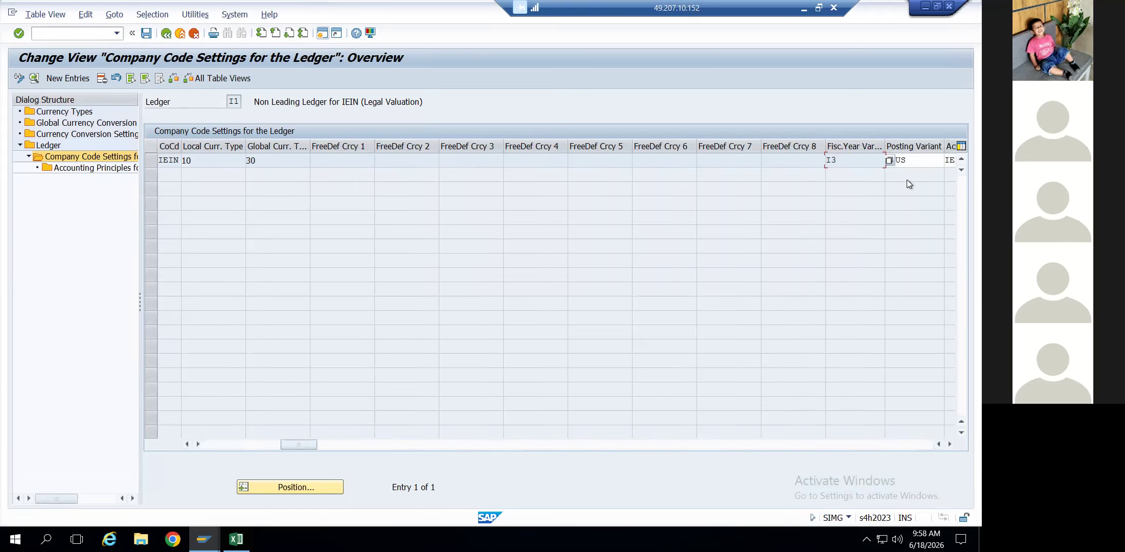
click(950, 444)
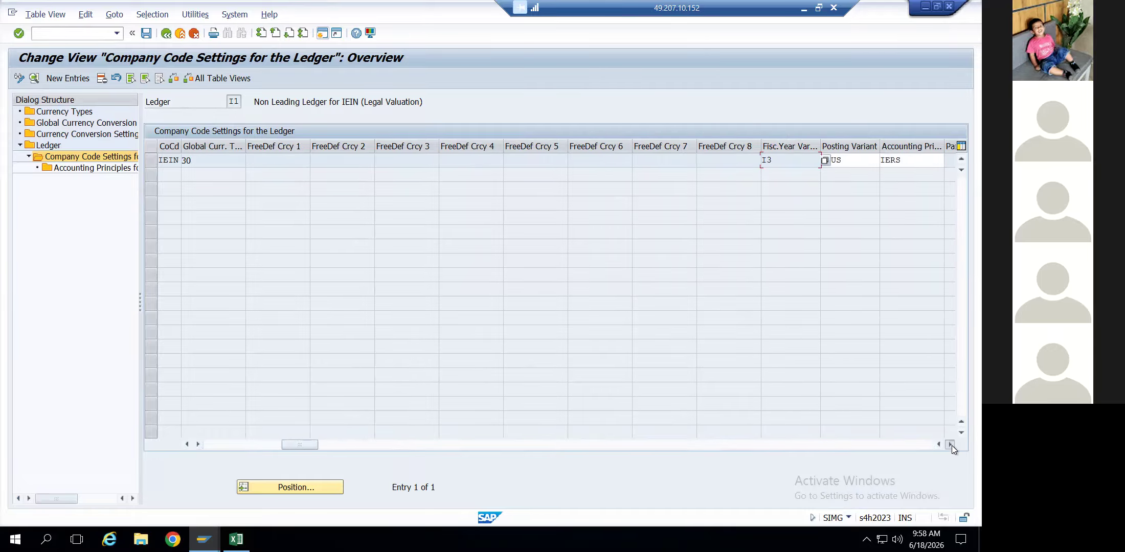
click(951, 445)
click(952, 445)
click(951, 446)
click(951, 445)
click(951, 445)
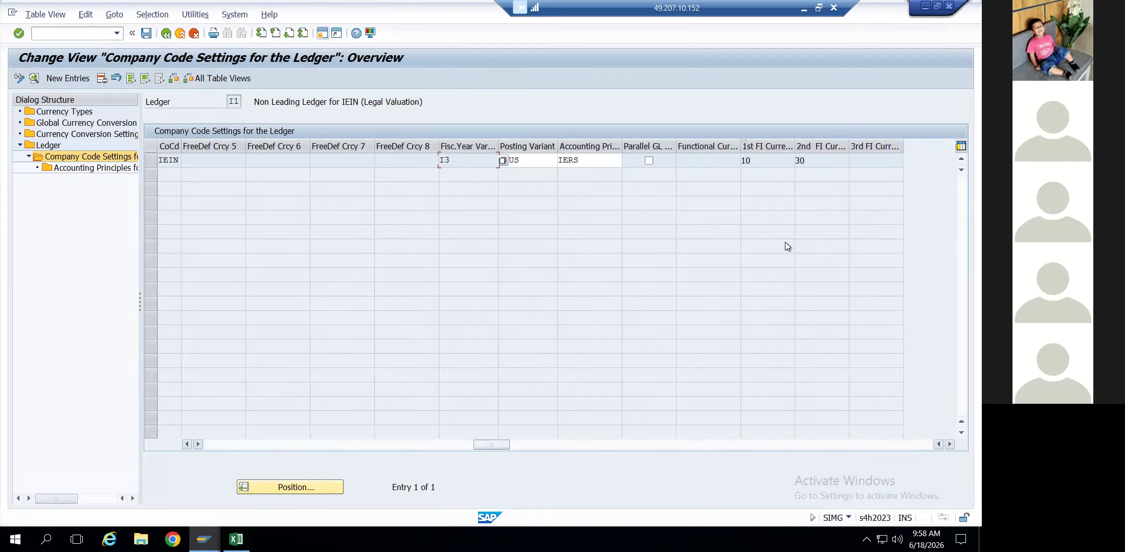
click(534, 159)
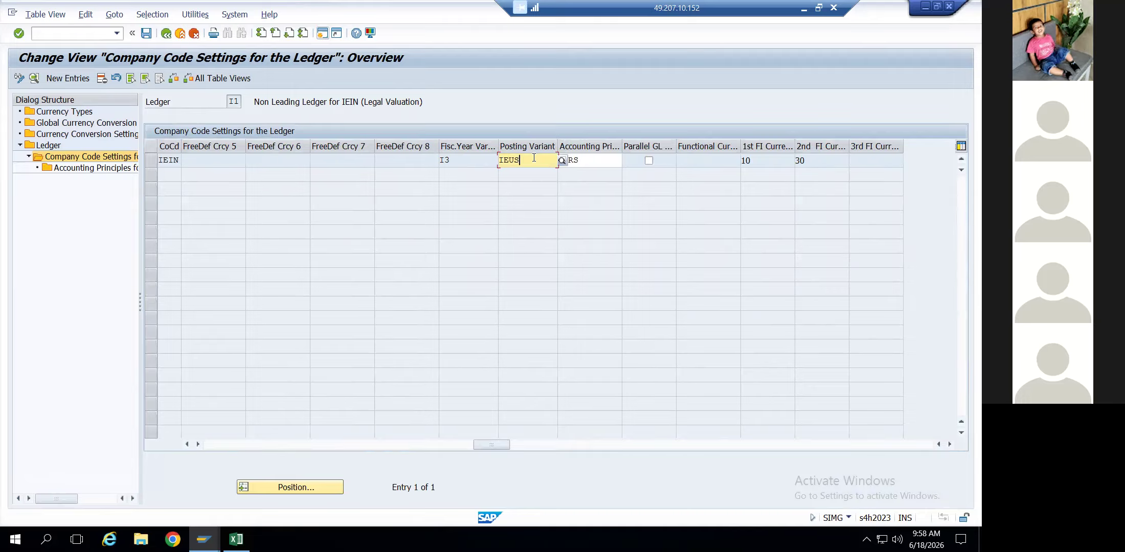
click(598, 158)
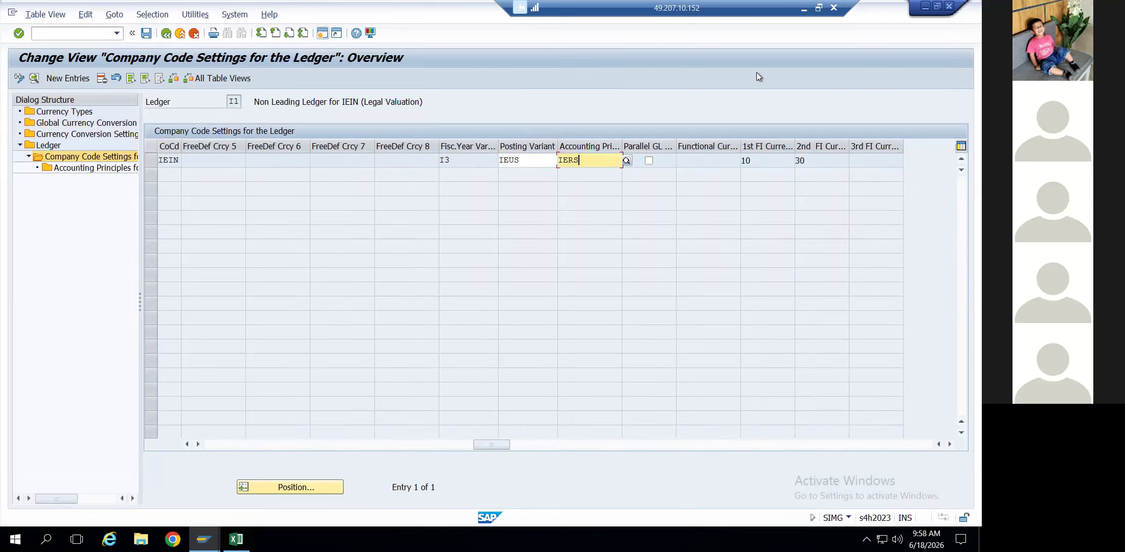